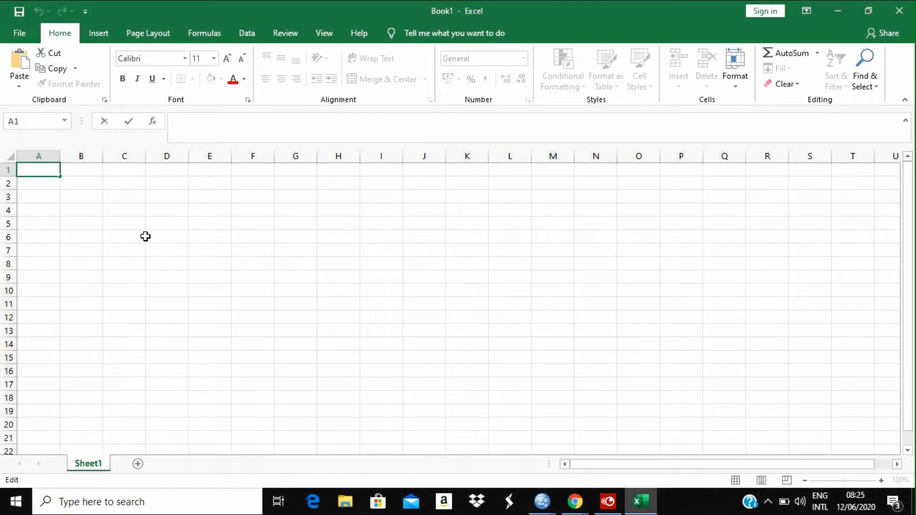
Step: Create a new blank workbook and enter Copy in cell D8 and Cut in cell D6
{"action": "left_click", "coordinate": [19, 33]}
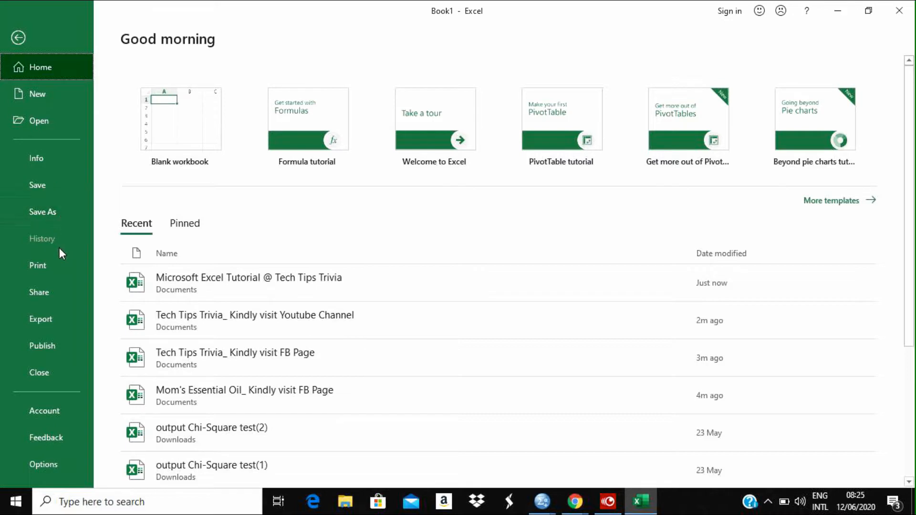
{"action": "left_click", "coordinate": [177, 116]}
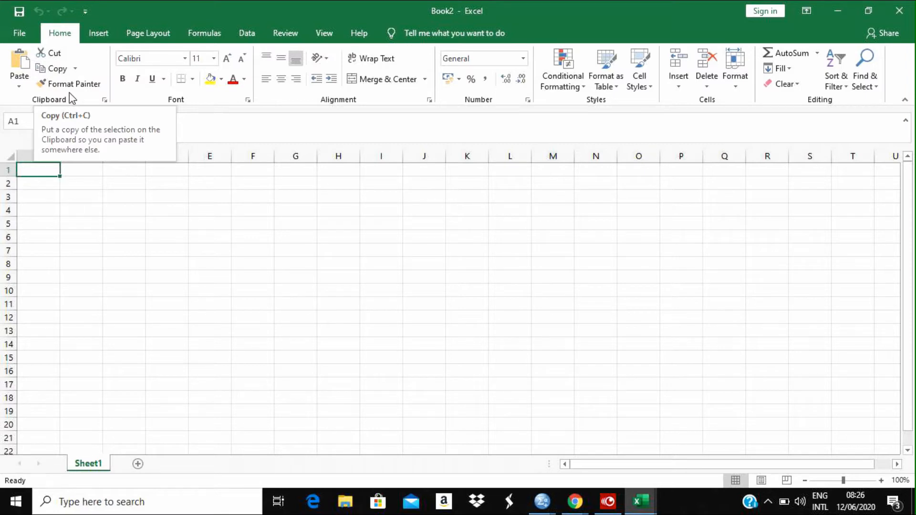
{"action": "left_click", "coordinate": [159, 266]}
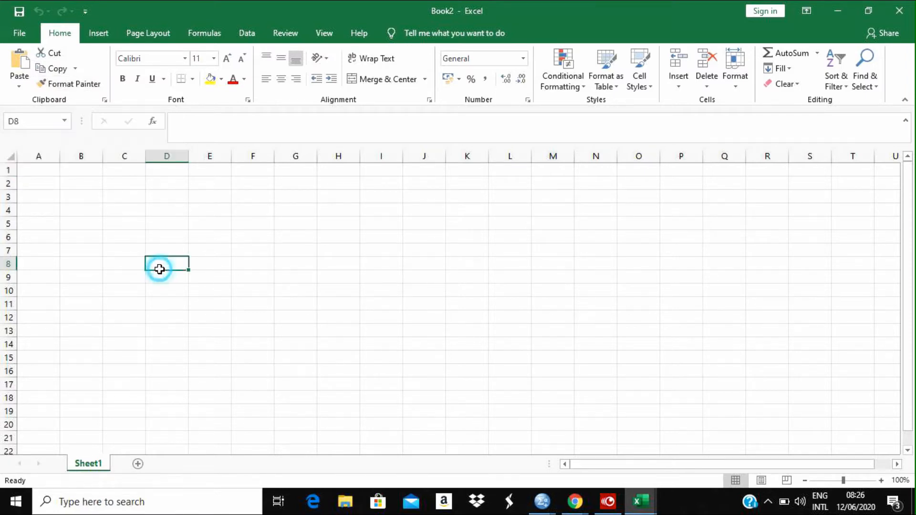
Step: Move the text Cut from cell D6 to cell F6 by cutting and pasting it
{"action": "right_click", "coordinate": [172, 238]}
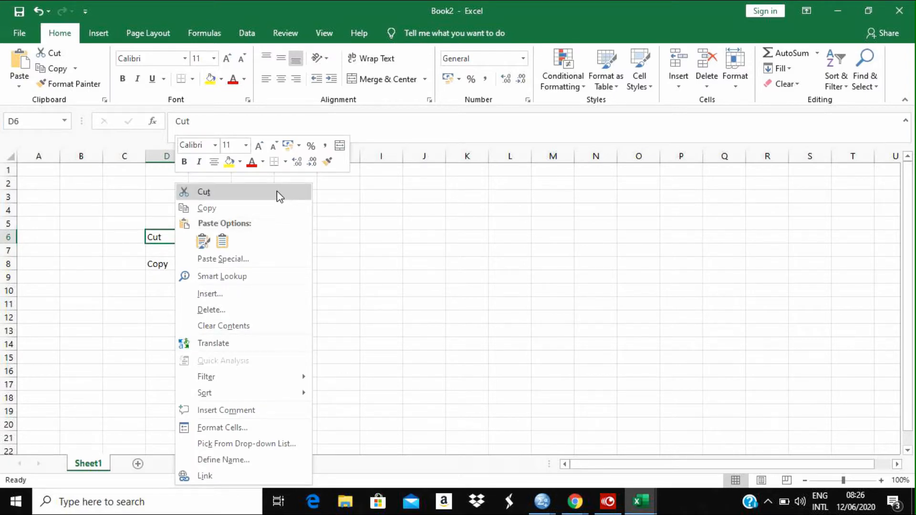
{"action": "left_click", "coordinate": [263, 195]}
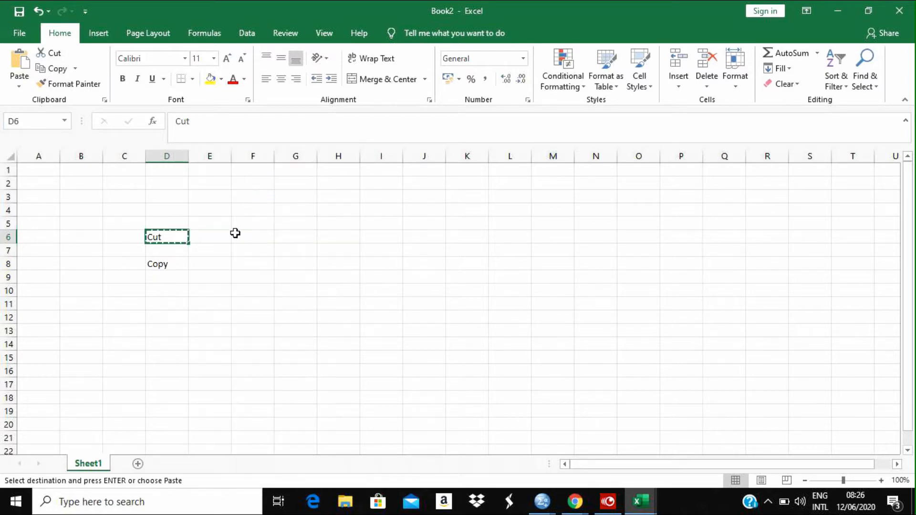
{"action": "left_click", "coordinate": [254, 237]}
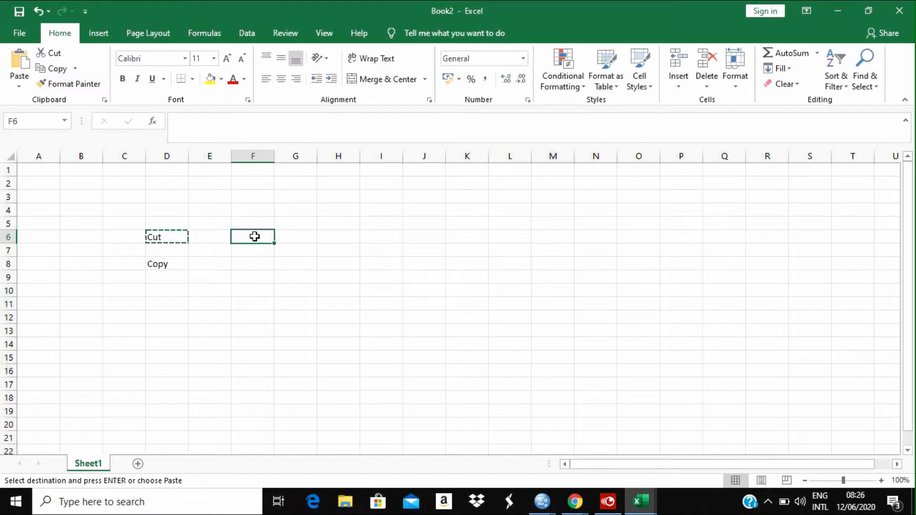
{"action": "right_click", "coordinate": [255, 237]}
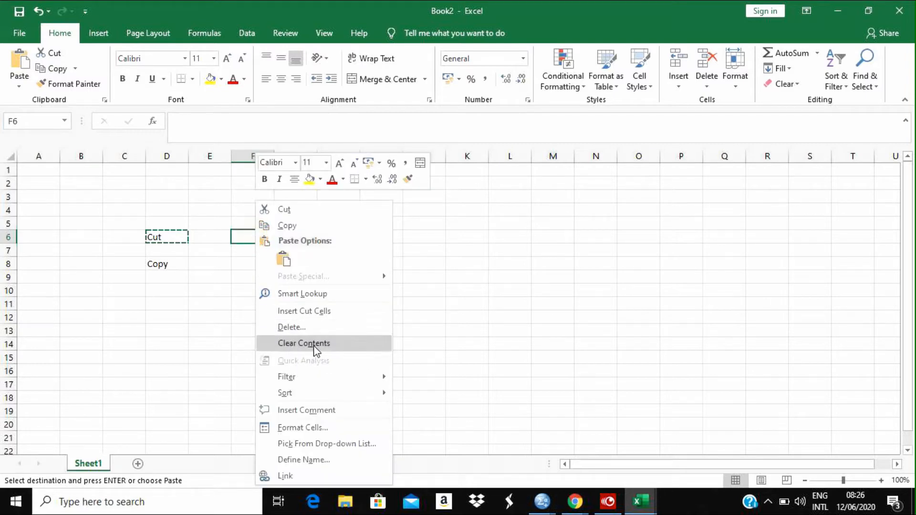
{"action": "left_click", "coordinate": [283, 257]}
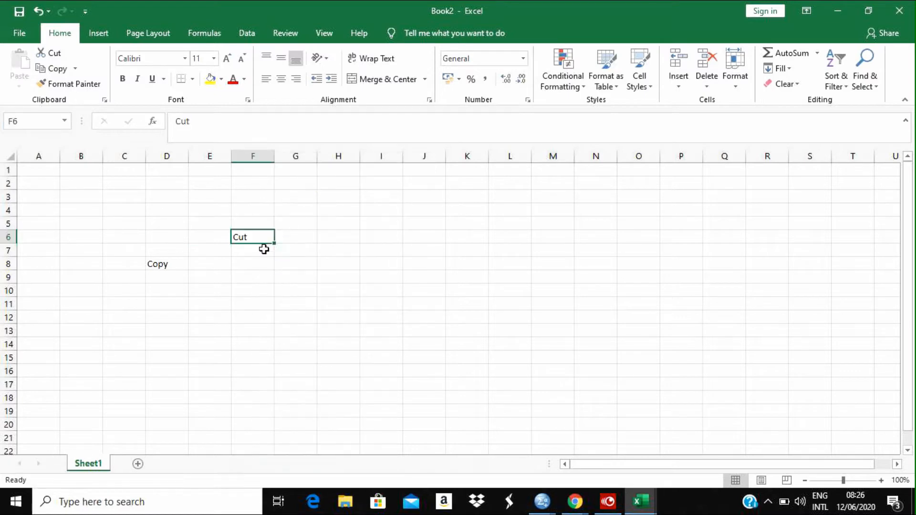
Step: Copy the contents of cell D8 and paste them into cell F8
{"action": "left_click", "coordinate": [160, 266]}
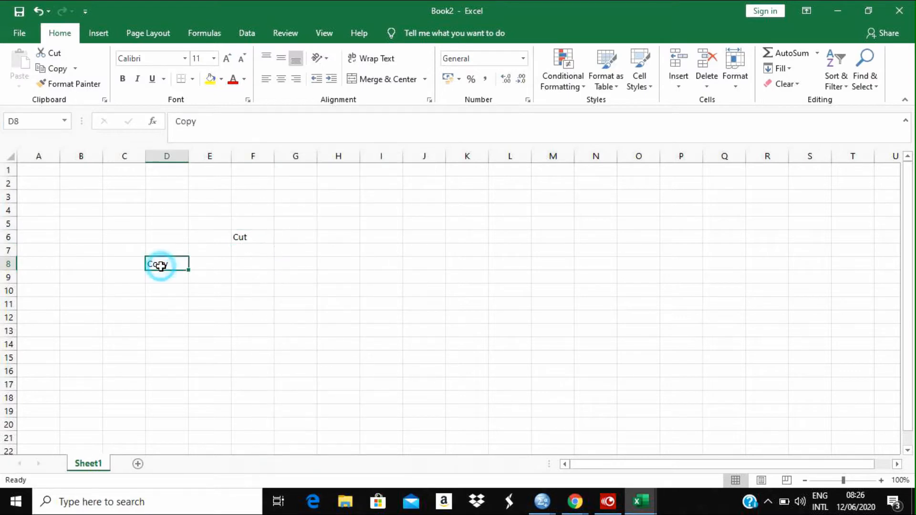
{"action": "right_click", "coordinate": [167, 267]}
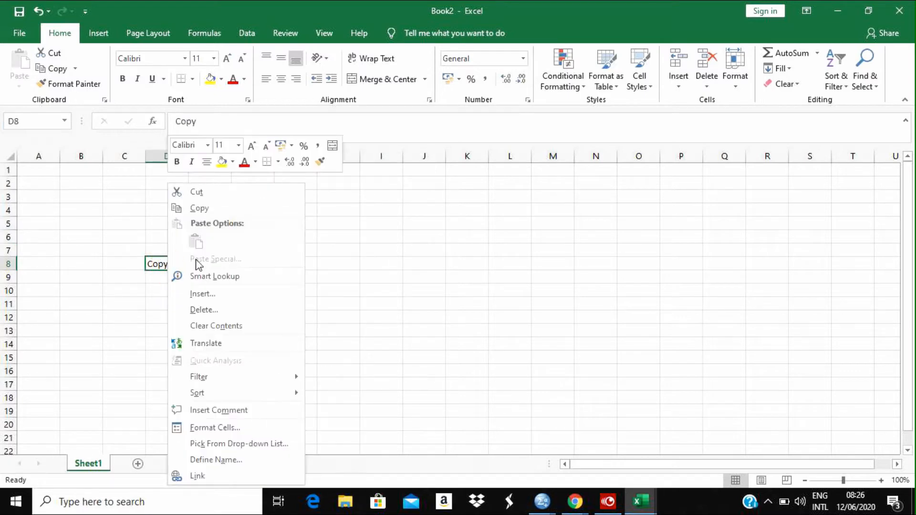
{"action": "left_click", "coordinate": [222, 210]}
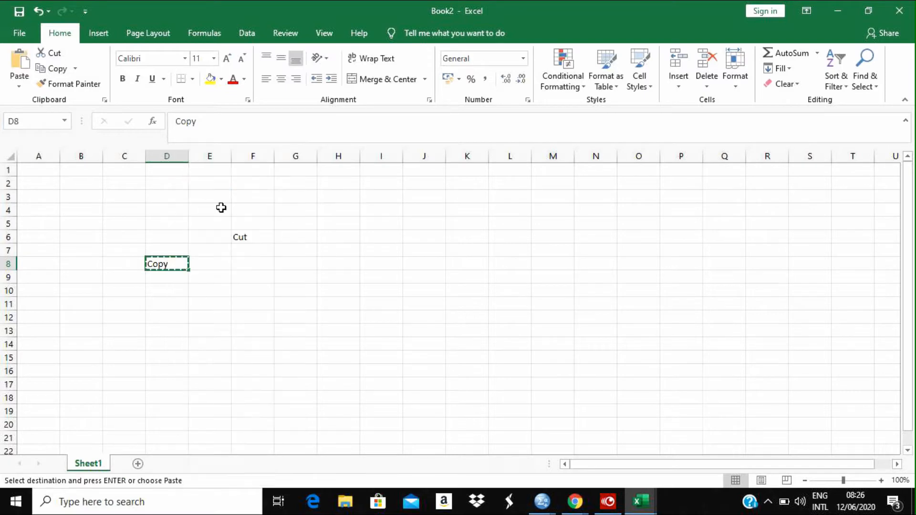
{"action": "left_click", "coordinate": [244, 265]}
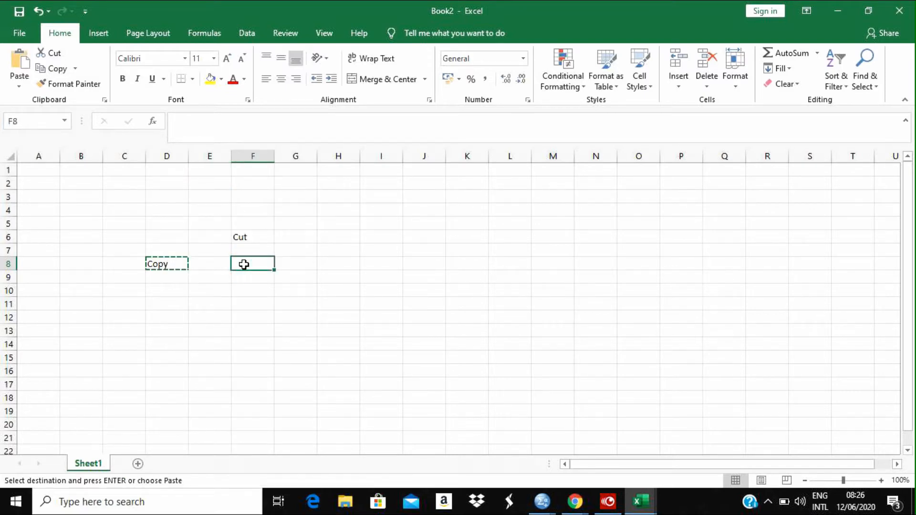
{"action": "right_click", "coordinate": [244, 265]}
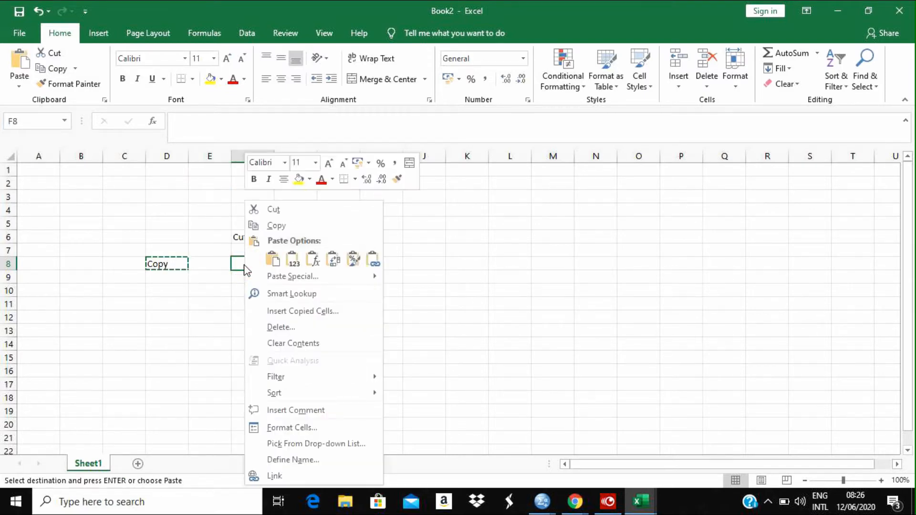
{"action": "left_click", "coordinate": [293, 260]}
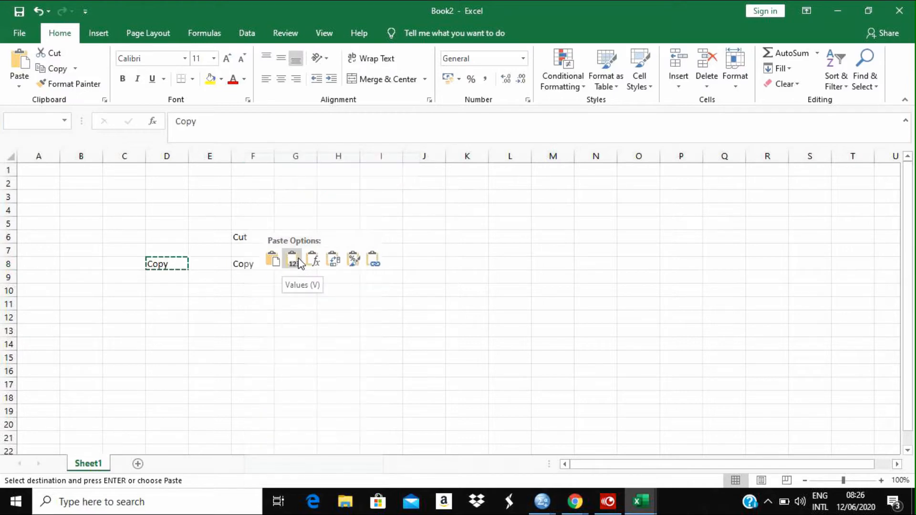
{"action": "left_click", "coordinate": [271, 261]}
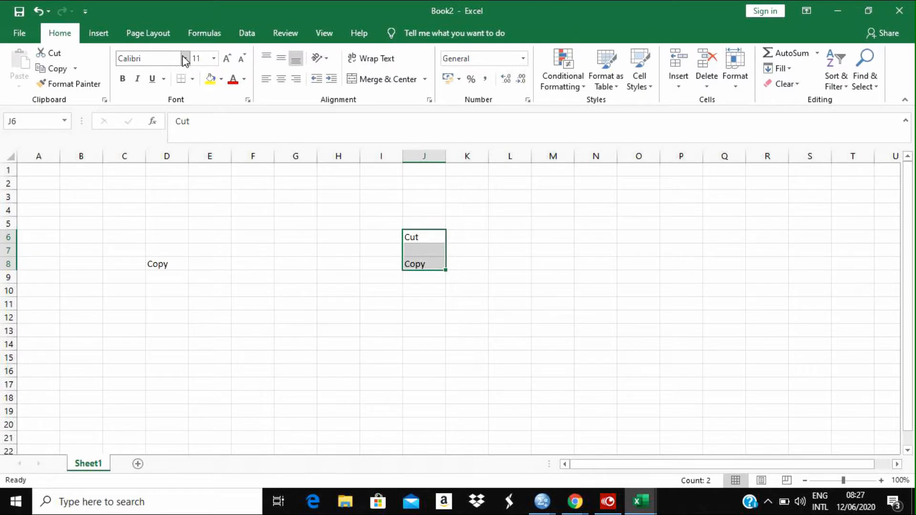
{"action": "left_click", "coordinate": [184, 59]}
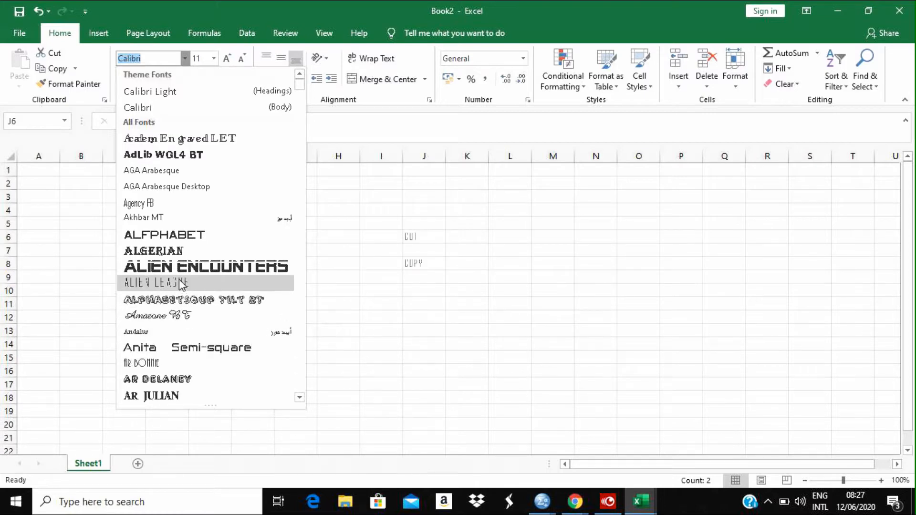
{"action": "left_click", "coordinate": [213, 58]}
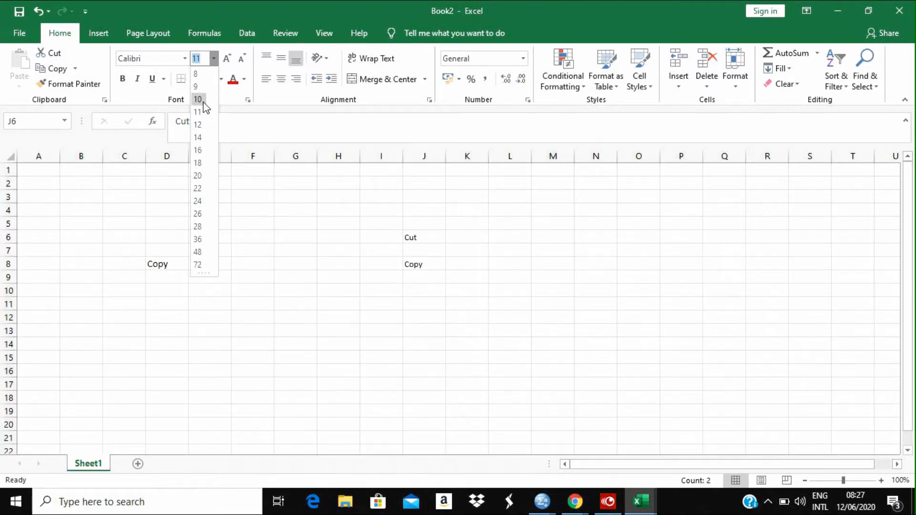
{"action": "left_click", "coordinate": [326, 237]}
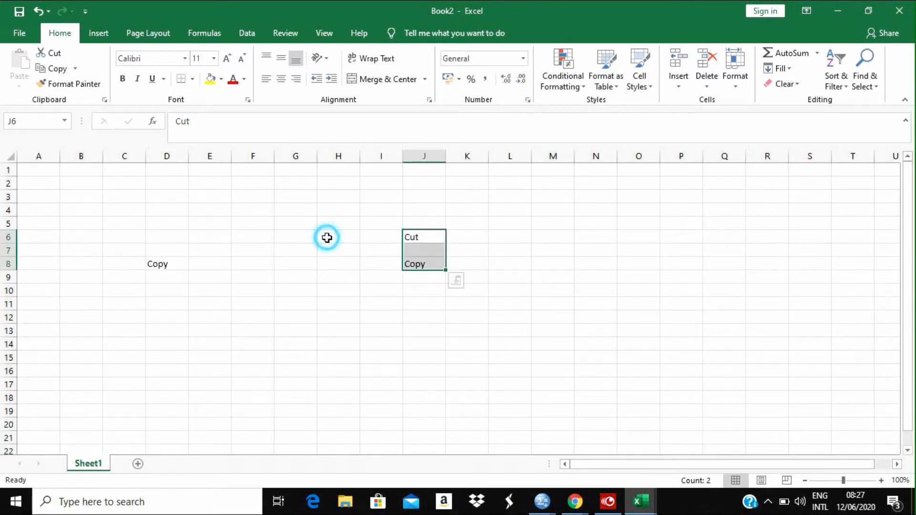
Step: Make the text in cells J6:J8 bold and italic, and switch underlining on and off again
{"action": "left_click", "coordinate": [122, 79]}
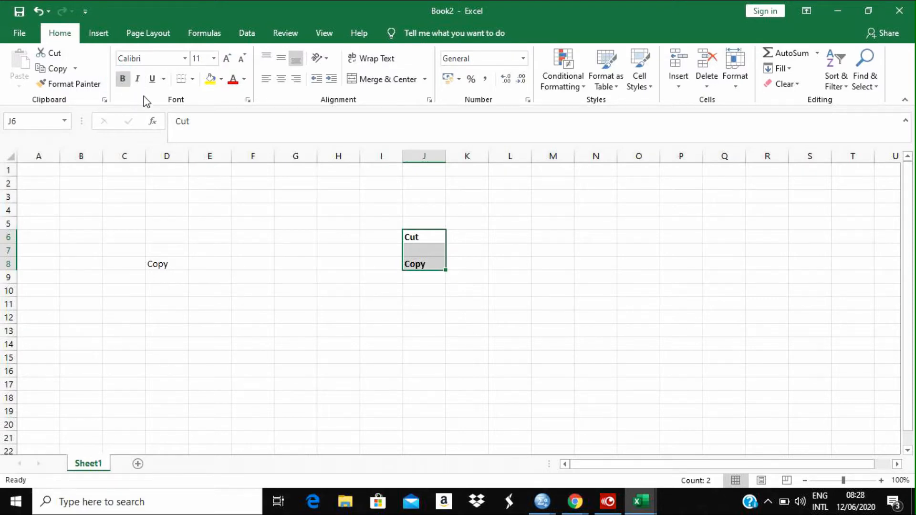
{"action": "left_click", "coordinate": [139, 84]}
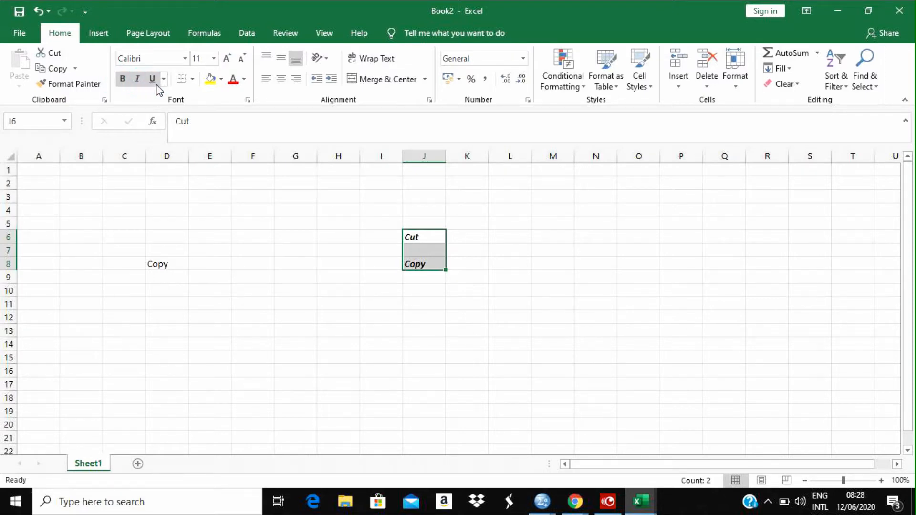
{"action": "left_click", "coordinate": [153, 80]}
{"action": "left_click", "coordinate": [154, 81]}
{"action": "left_click", "coordinate": [241, 208]}
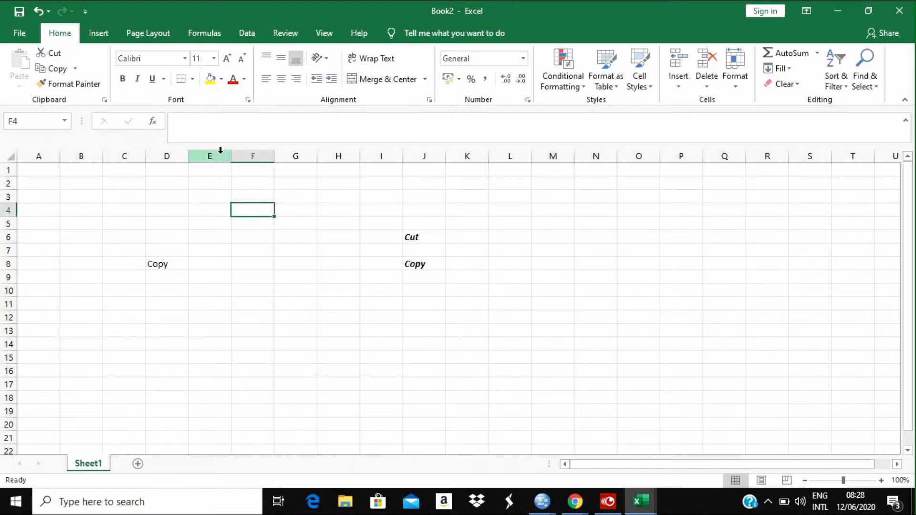
Step: Try applying all borders to cells J6:J8
{"action": "left_click_drag", "start_coordinate": [413, 237], "coordinate": [415, 261]}
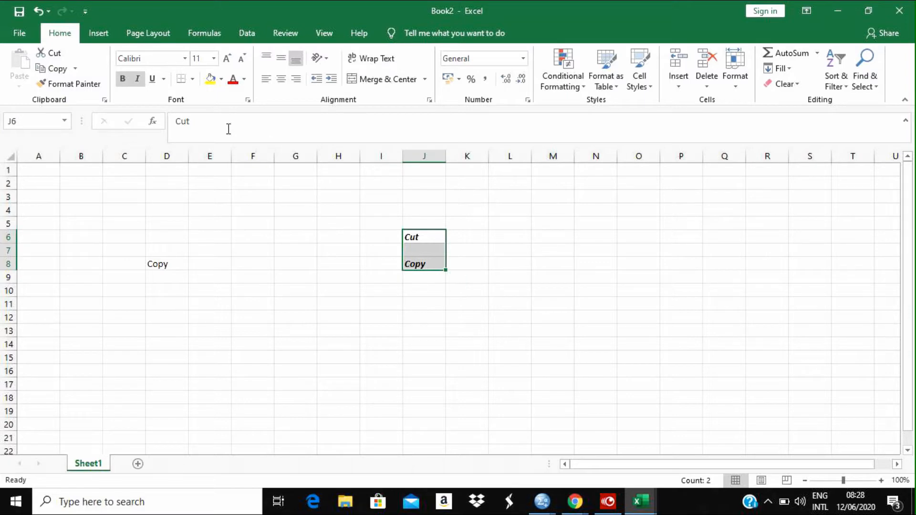
{"action": "left_click", "coordinate": [192, 79]}
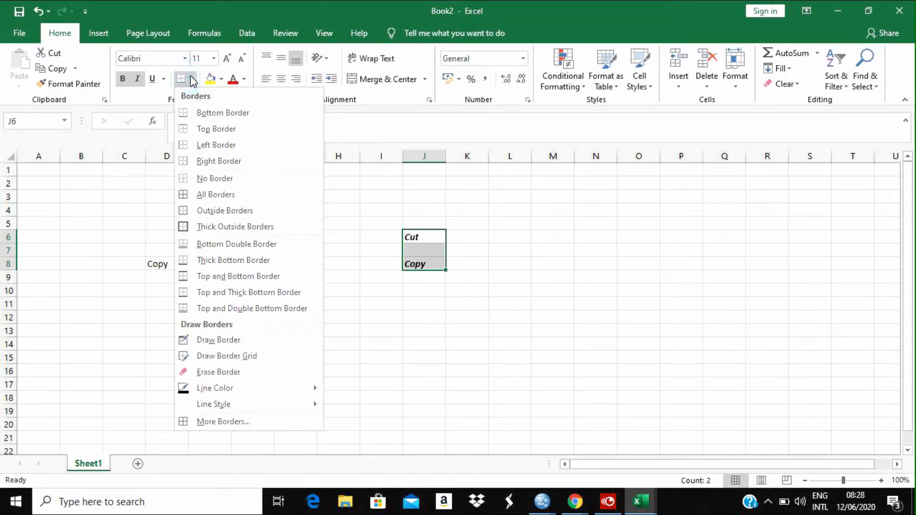
{"action": "left_click", "coordinate": [216, 199]}
{"action": "left_click", "coordinate": [304, 260]}
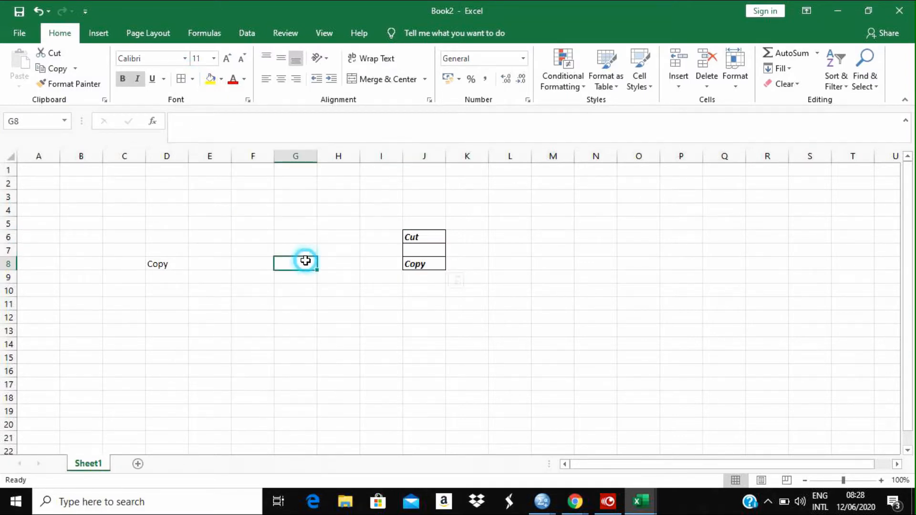
Step: Fill cell J6 with yellow, and undo the fill
{"action": "mouse_move", "coordinate": [413, 237]}
{"action": "left_mouse_down"}
{"action": "mouse_move", "coordinate": [420, 250]}
{"action": "mouse_move", "coordinate": [422, 237]}
{"action": "left_mouse_up"}
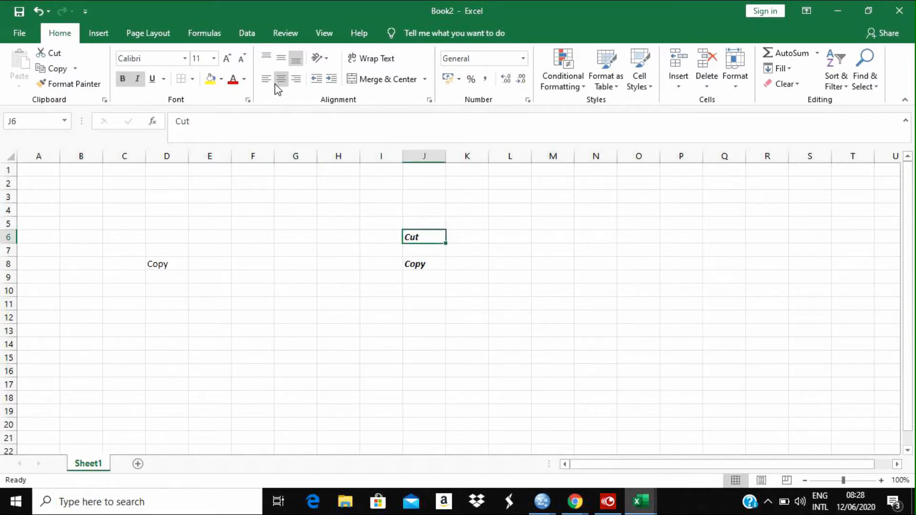
{"action": "left_click", "coordinate": [211, 79]}
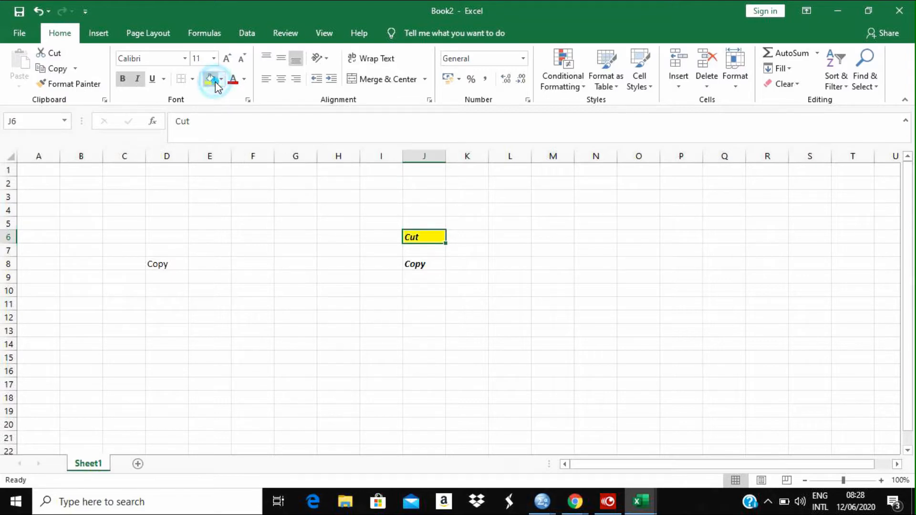
{"action": "key", "text": "ctrl+z"}
Step: Colour the text in cell J6 red, and undo the font colour change
{"action": "left_click", "coordinate": [233, 80]}
{"action": "left_click", "coordinate": [237, 82]}
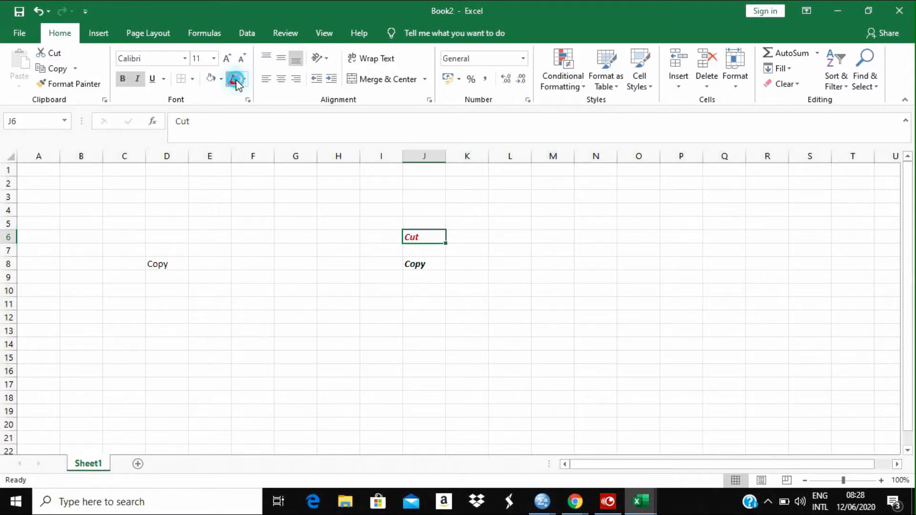
{"action": "left_click", "coordinate": [237, 81]}
{"action": "key", "text": "ctrl+z"}
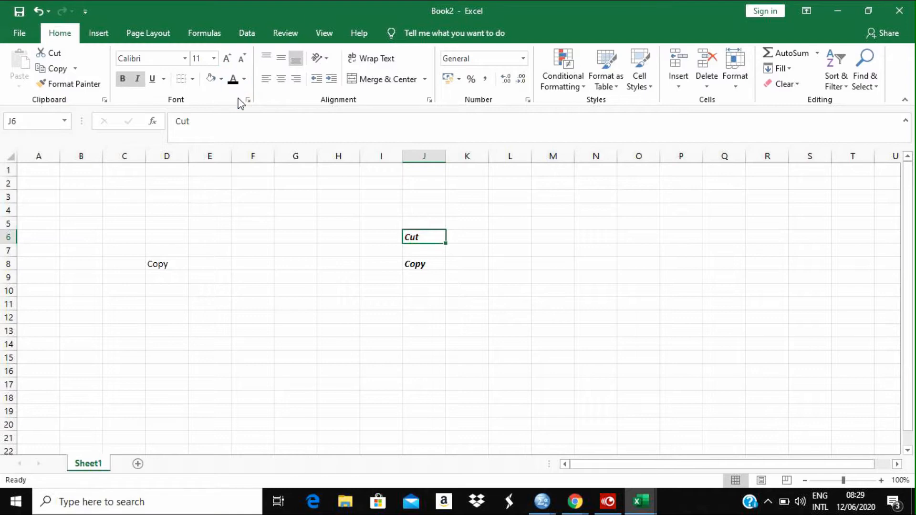
Step: Enlarge the text in cell J6 through the preset font sizes up to 72
{"action": "left_click", "coordinate": [231, 59]}
{"action": "left_click", "coordinate": [231, 59]}
{"action": "left_click", "coordinate": [230, 58]}
{"action": "left_click", "coordinate": [231, 59]}
{"action": "left_click", "coordinate": [231, 59]}
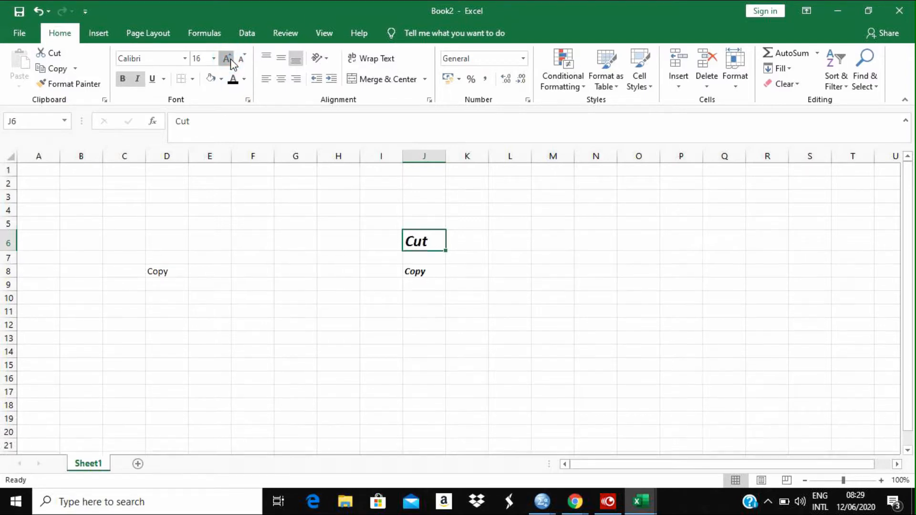
{"action": "left_click", "coordinate": [231, 58]}
{"action": "left_click", "coordinate": [231, 59]}
{"action": "left_click", "coordinate": [231, 58]}
{"action": "left_click", "coordinate": [231, 58]}
{"action": "left_click", "coordinate": [231, 59]}
{"action": "left_click", "coordinate": [230, 59]}
{"action": "left_click", "coordinate": [231, 59]}
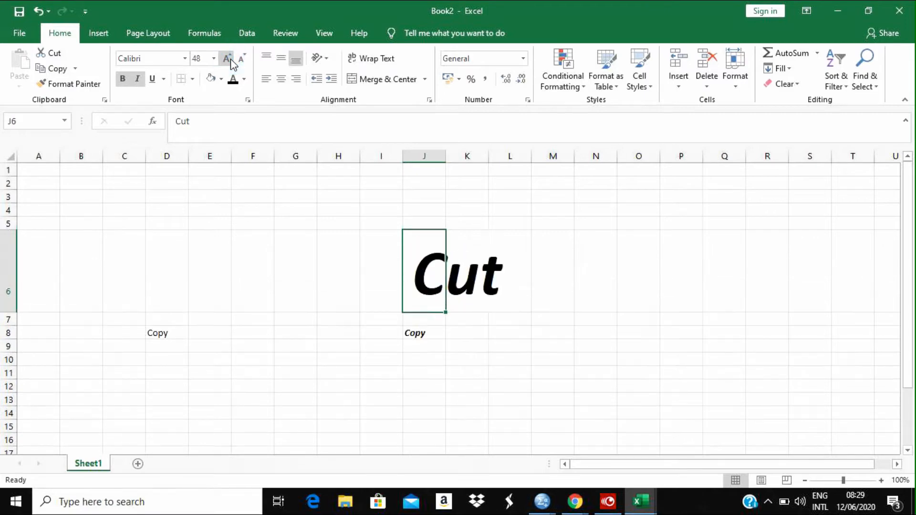
Step: Shrink the text in cell J6 through the preset font sizes down to 16
{"action": "left_click", "coordinate": [242, 59]}
{"action": "left_click", "coordinate": [242, 58]}
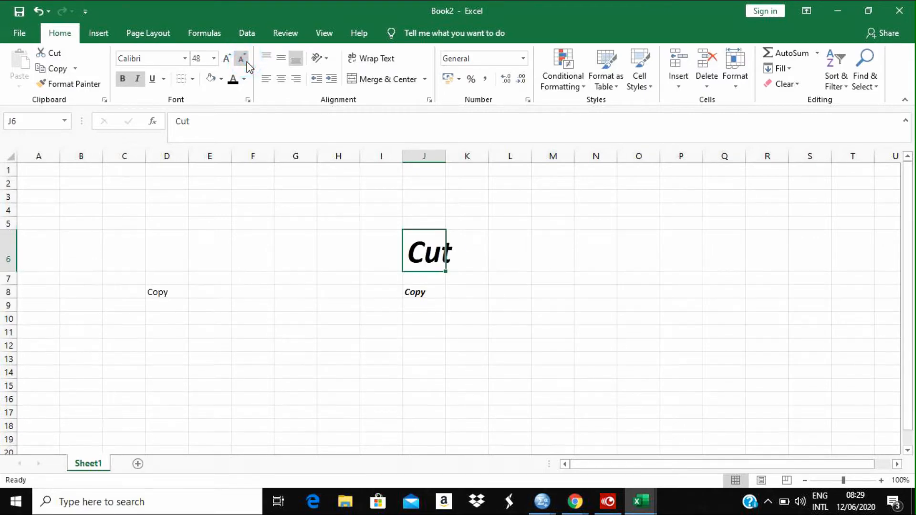
{"action": "left_click", "coordinate": [242, 59]}
{"action": "left_click", "coordinate": [242, 58]}
{"action": "left_click", "coordinate": [247, 61]}
{"action": "left_click", "coordinate": [246, 61]}
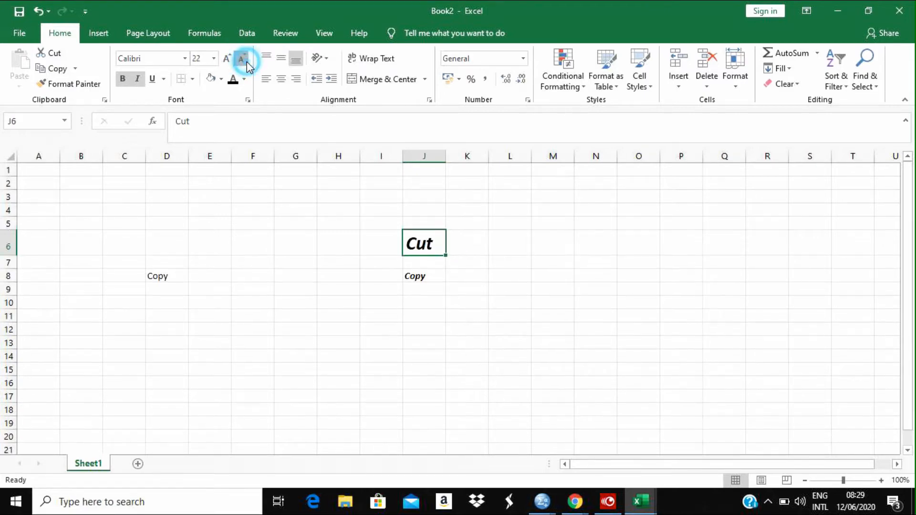
{"action": "left_click", "coordinate": [246, 61]}
{"action": "left_click", "coordinate": [246, 61]}
{"action": "left_click", "coordinate": [241, 59]}
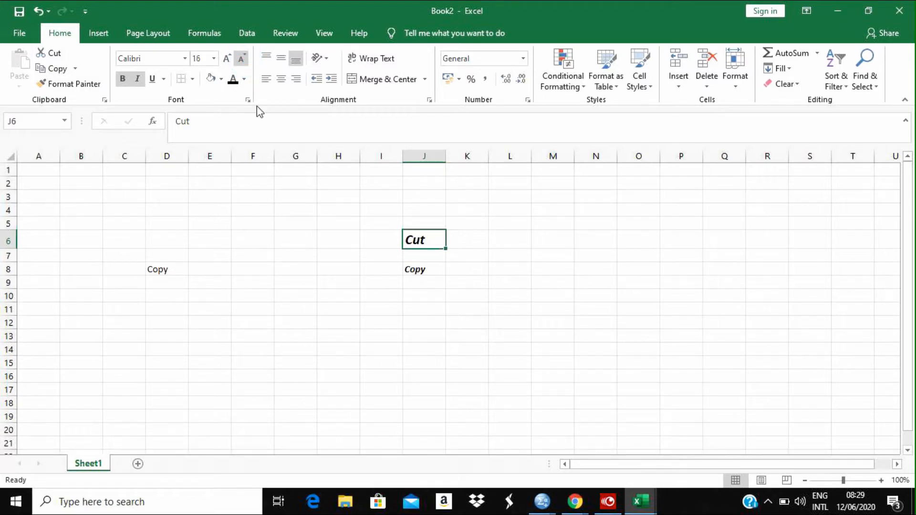
Step: Align the text in cell J6 to the top of the cell, and change it to middle alignment
{"action": "left_click", "coordinate": [265, 59]}
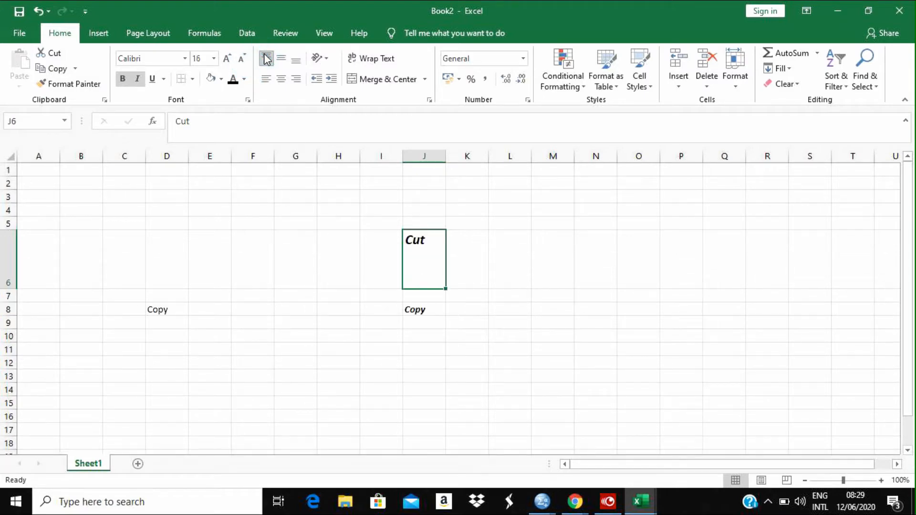
{"action": "left_click", "coordinate": [283, 59]}
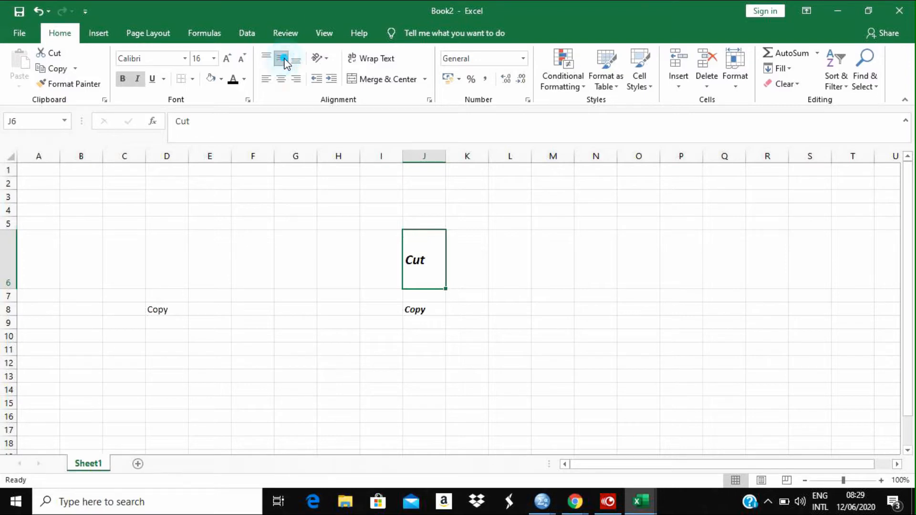
Step: Align the text in cell J6 to the bottom of the cell, and switch its horizontal alignment from left through centre to right
{"action": "left_click", "coordinate": [297, 60]}
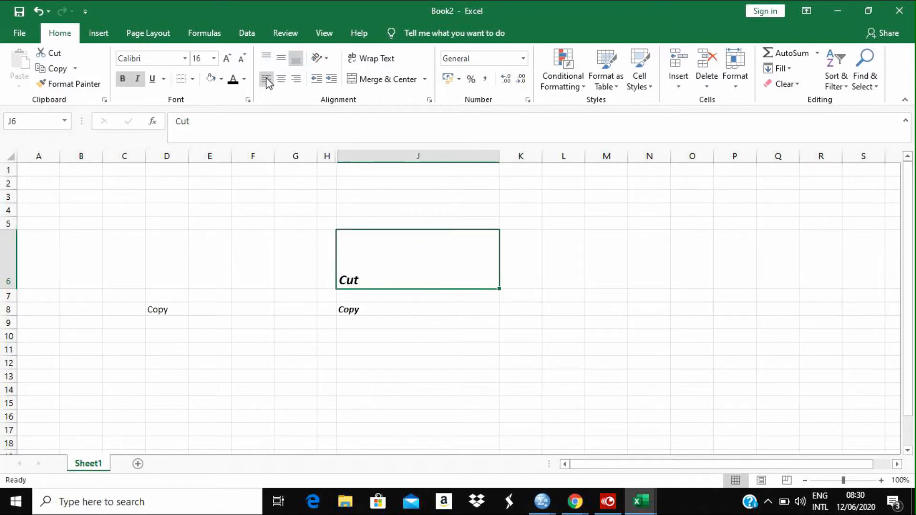
{"action": "left_click", "coordinate": [267, 80]}
{"action": "left_click", "coordinate": [282, 82]}
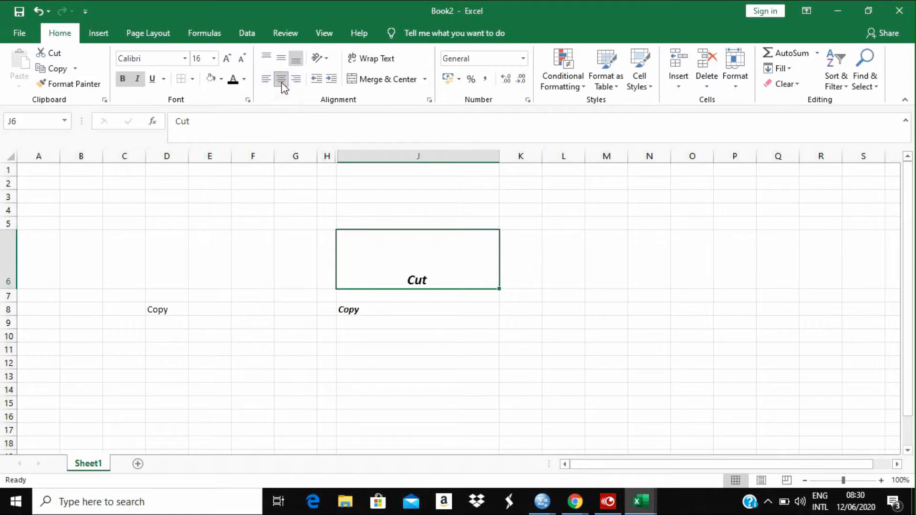
{"action": "left_click", "coordinate": [299, 84]}
Step: Decrease the indent of the text in cell J6, and increase it again
{"action": "left_click", "coordinate": [317, 80]}
{"action": "left_click", "coordinate": [332, 81]}
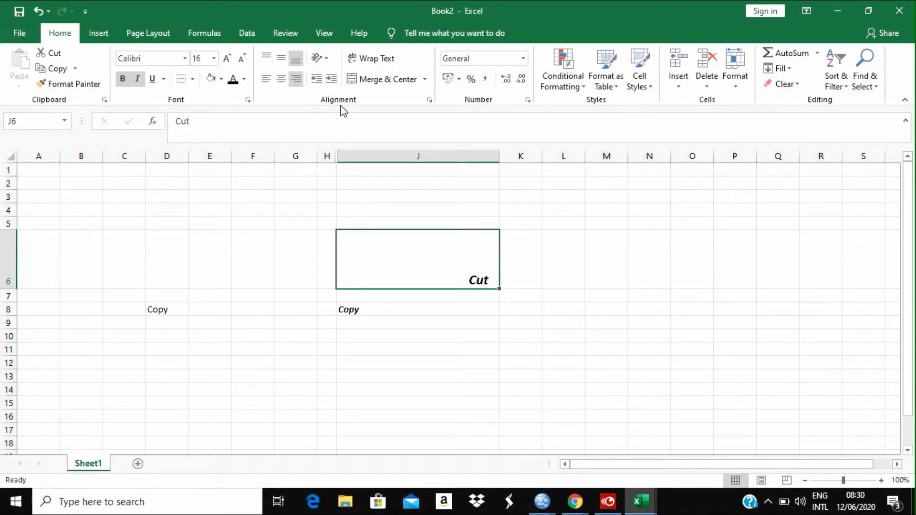
{"action": "left_click", "coordinate": [406, 192]}
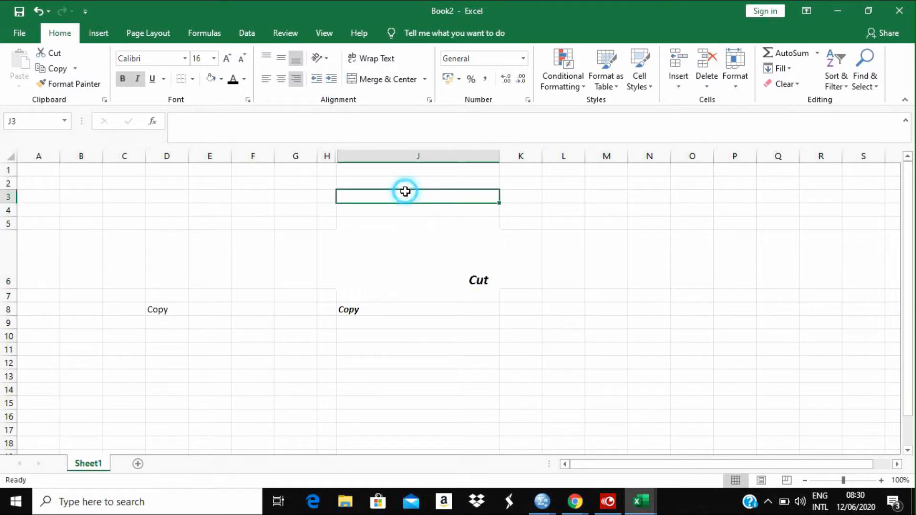
Step: Try vertical text orientation on cell J6, and undo the last change
{"action": "left_click", "coordinate": [424, 256]}
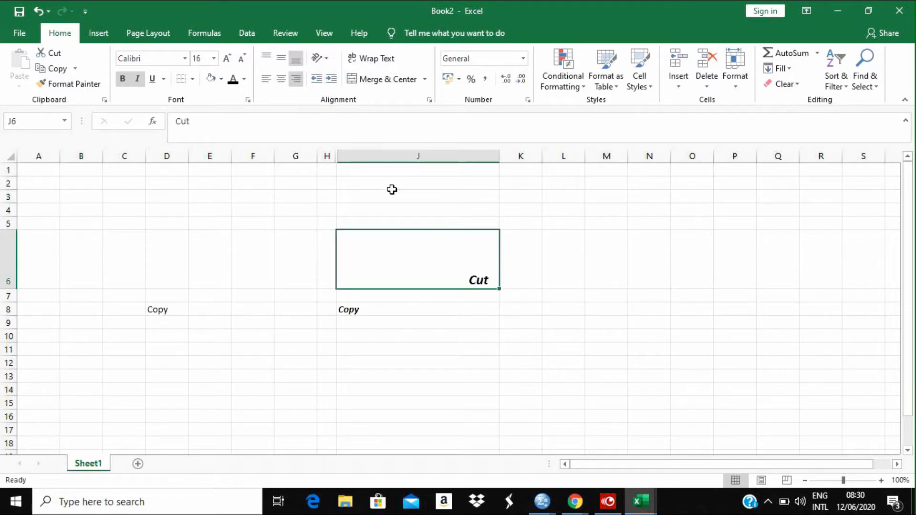
{"action": "left_click", "coordinate": [327, 60]}
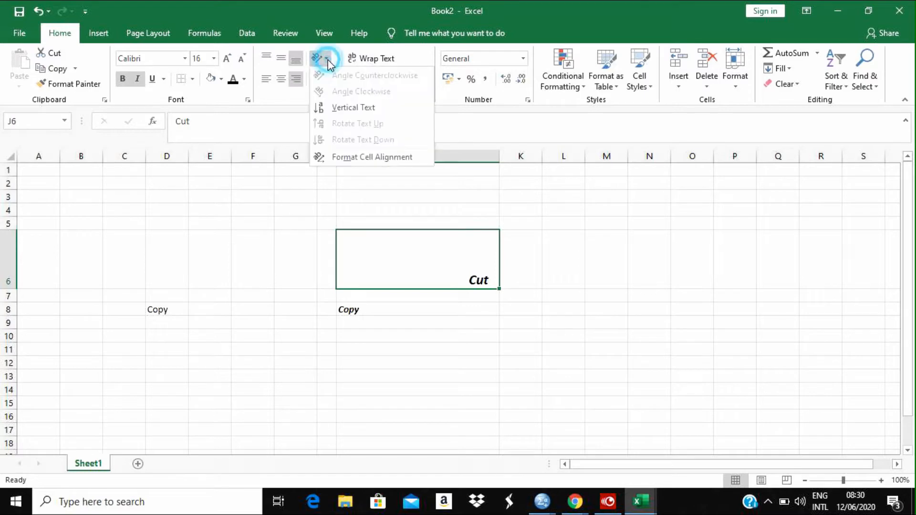
{"action": "left_click", "coordinate": [347, 108]}
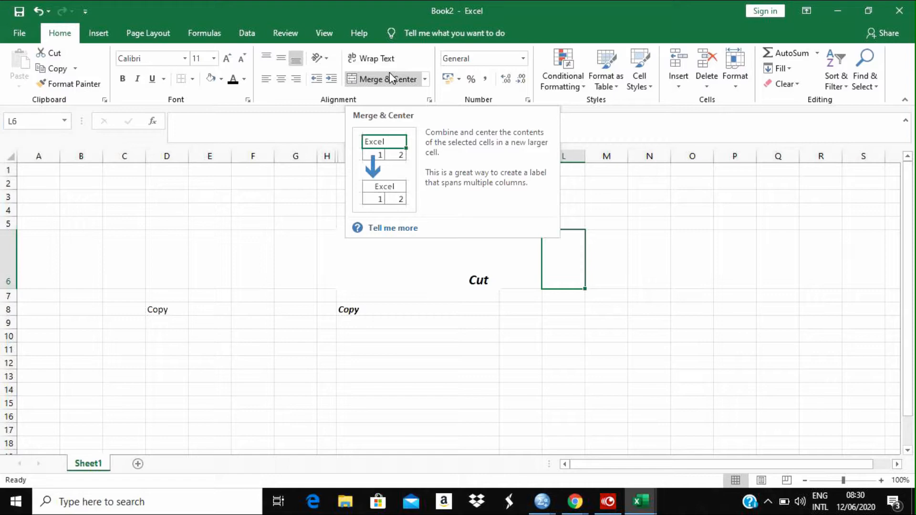
{"action": "left_click", "coordinate": [697, 204]}
{"action": "key", "text": "ctrl+z"}
Step: Apply the Number format to the values in cells K3:K5
{"action": "left_click", "coordinate": [524, 58]}
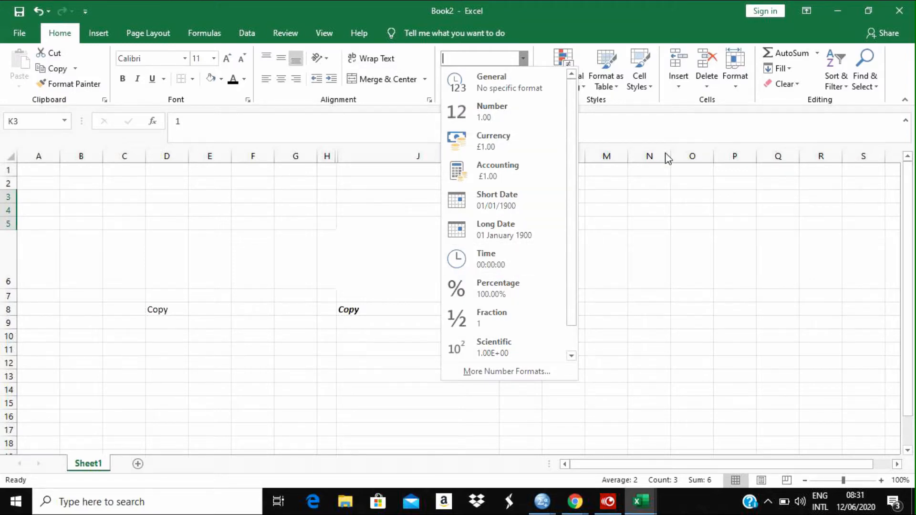
{"action": "left_click", "coordinate": [531, 119]}
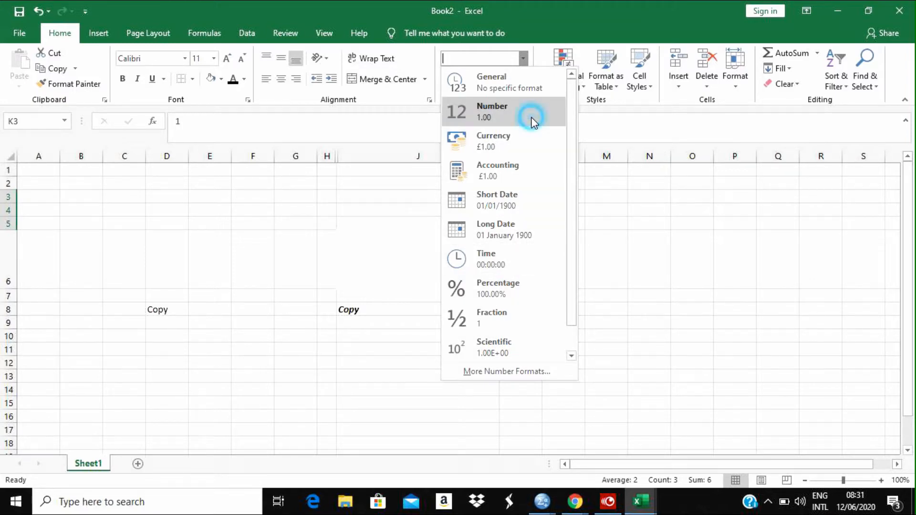
{"action": "left_click", "coordinate": [577, 198]}
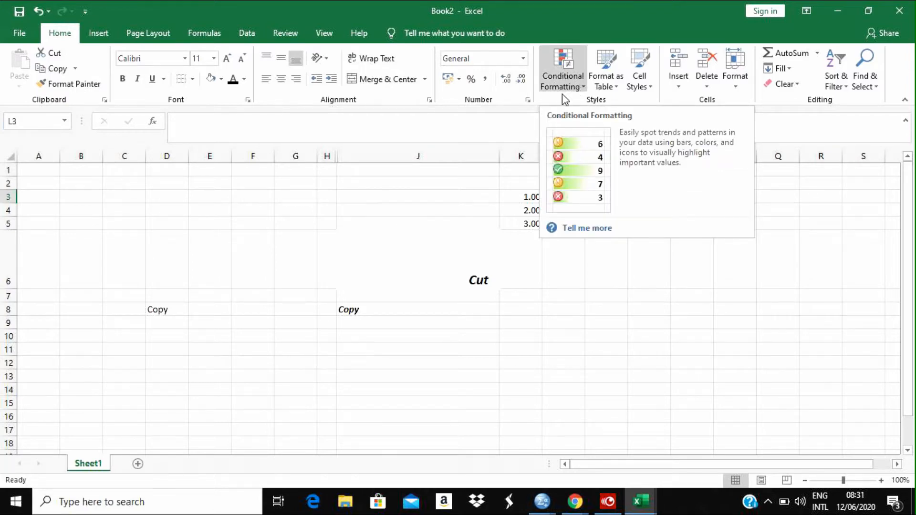
Step: Preview the conditional formatting data bars and colour scales on cells K3:K5 without applying any
{"action": "left_click", "coordinate": [527, 208]}
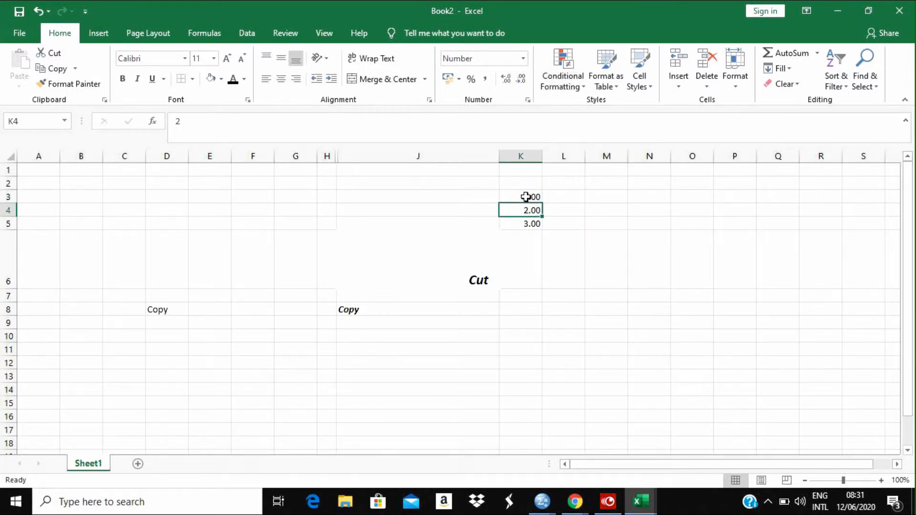
{"action": "left_click_drag", "start_coordinate": [527, 196], "coordinate": [528, 222]}
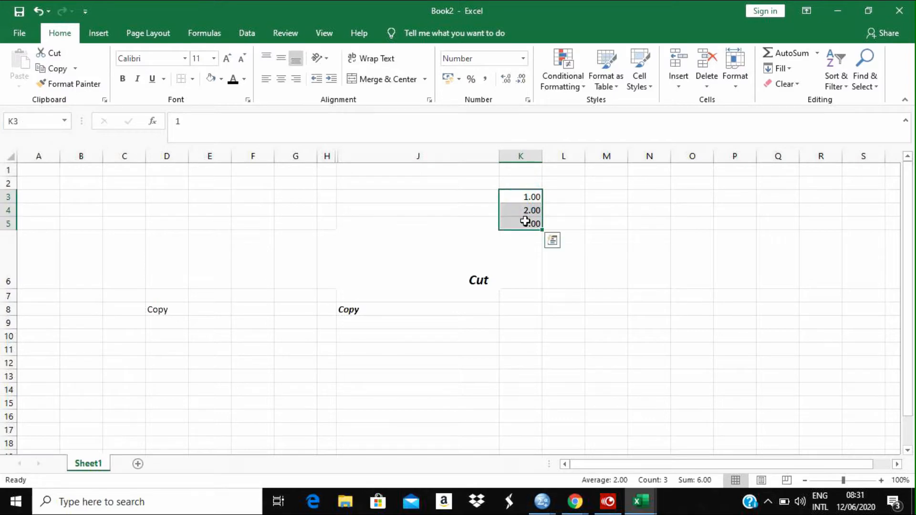
{"action": "left_click", "coordinate": [582, 86]}
{"action": "mouse_move", "coordinate": [580, 117]}
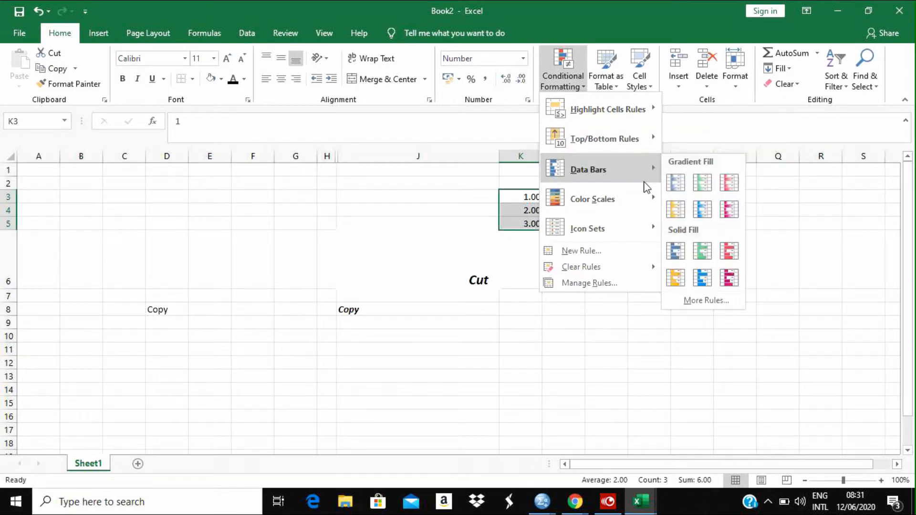
{"action": "mouse_move", "coordinate": [646, 199]}
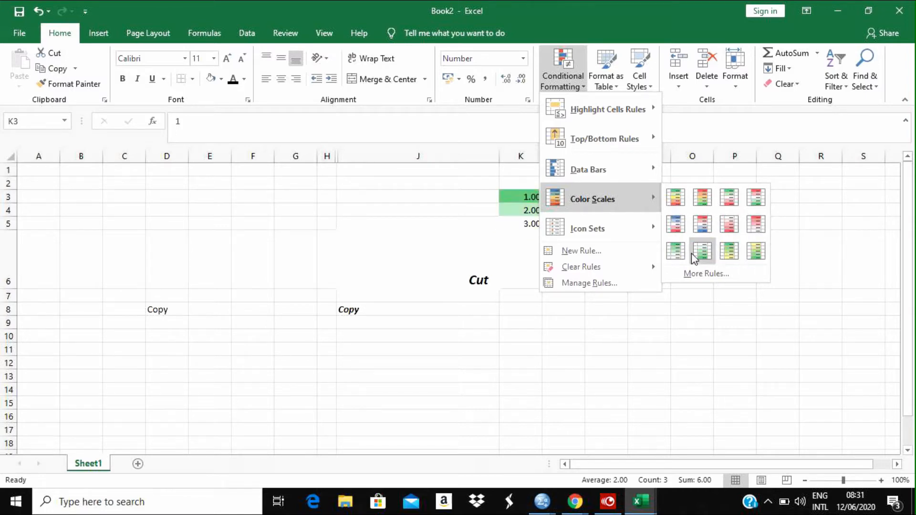
{"action": "left_click", "coordinate": [628, 356]}
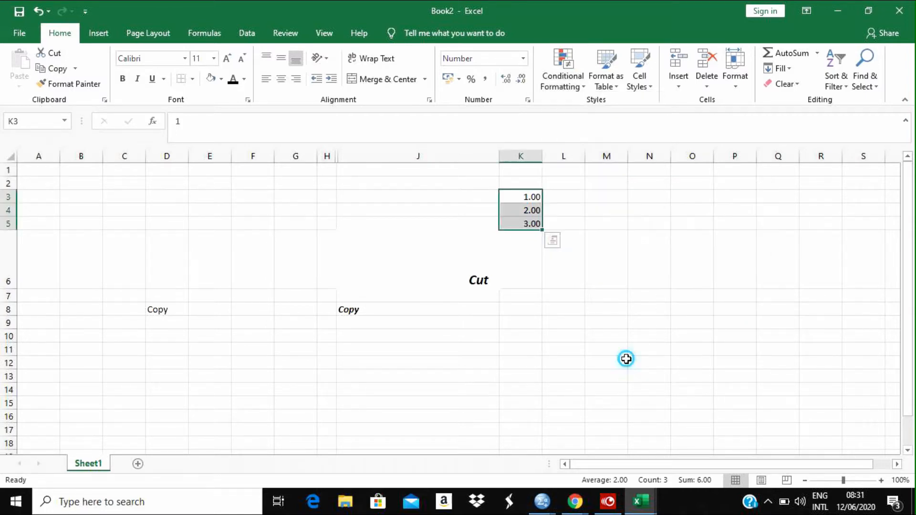
Step: Enter 3 in cell K2 and 2 in cell K1
{"action": "left_click", "coordinate": [523, 183]}
{"action": "type", "text": "3"}
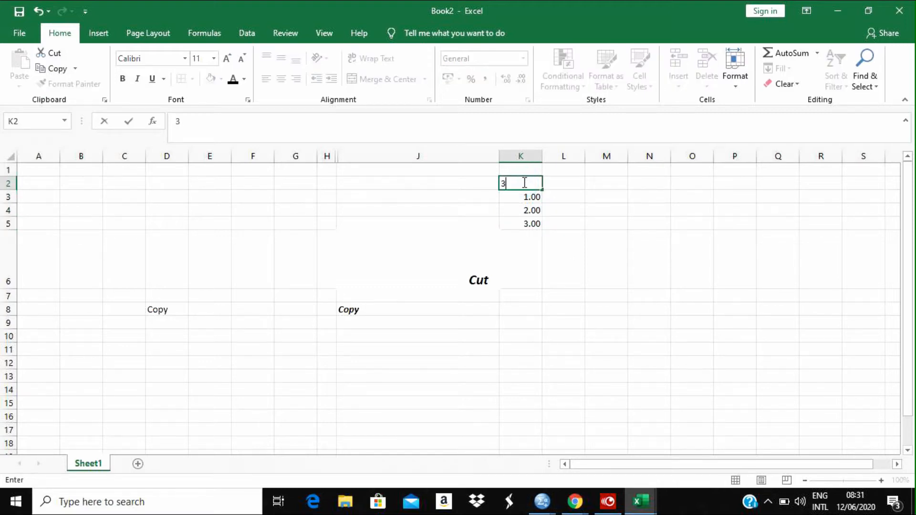
{"action": "left_click", "coordinate": [528, 170]}
{"action": "type", "text": "2"}
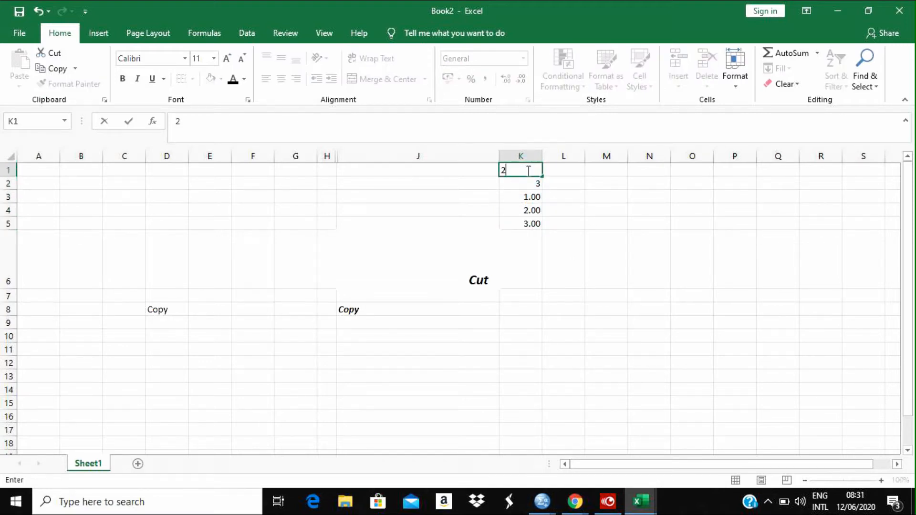
{"action": "left_click", "coordinate": [599, 194]}
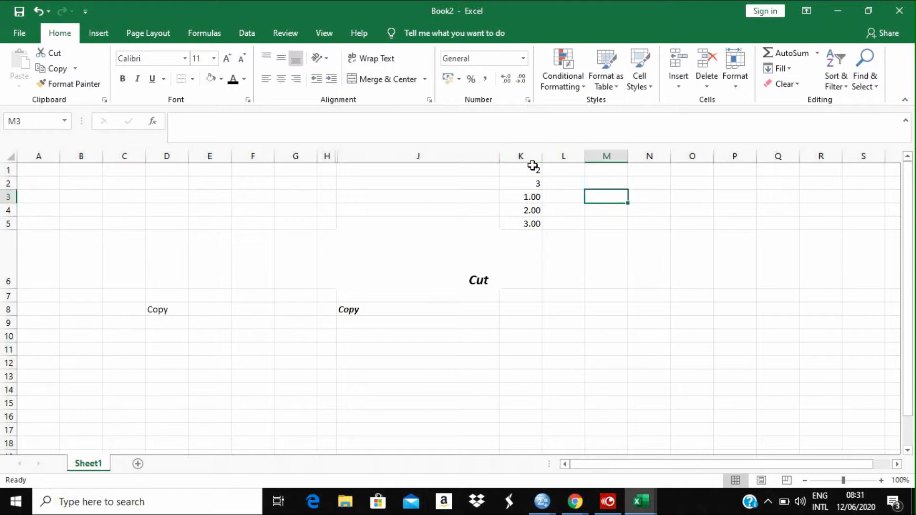
Step: Highlight the duplicate values in cells K1:K5 with Light Red Fill with Dark Red Text
{"action": "left_click_drag", "start_coordinate": [531, 170], "coordinate": [529, 218]}
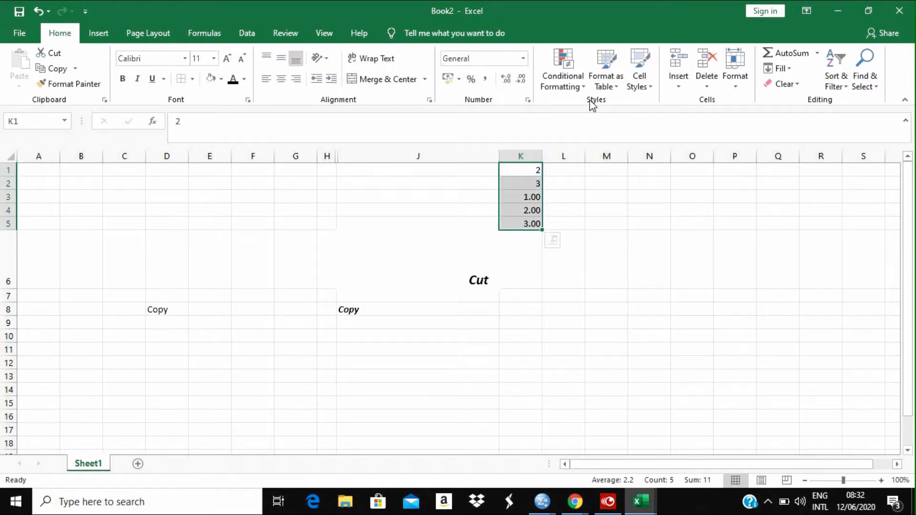
{"action": "left_click", "coordinate": [583, 84]}
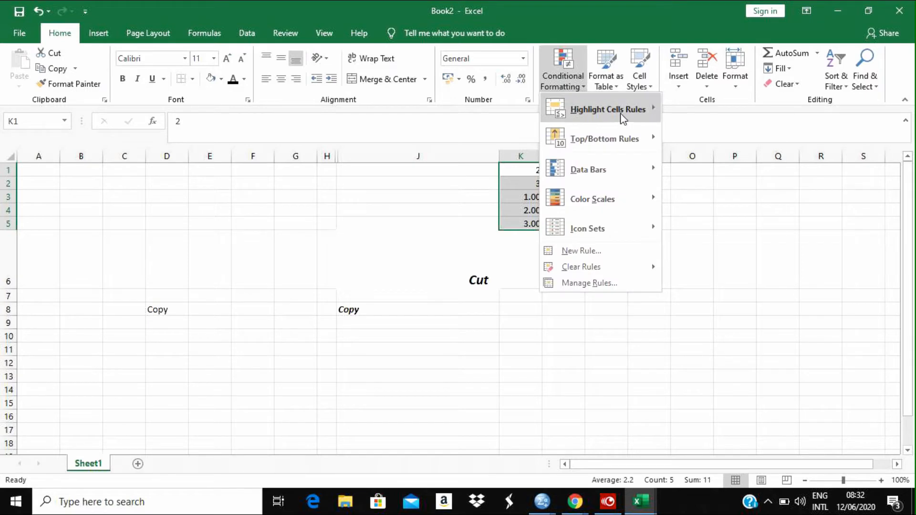
{"action": "mouse_move", "coordinate": [621, 115]}
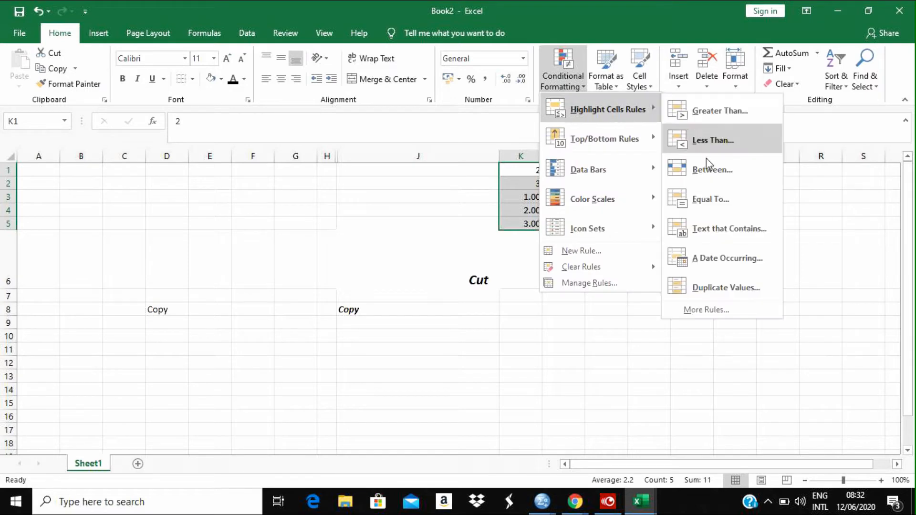
{"action": "left_click", "coordinate": [713, 289]}
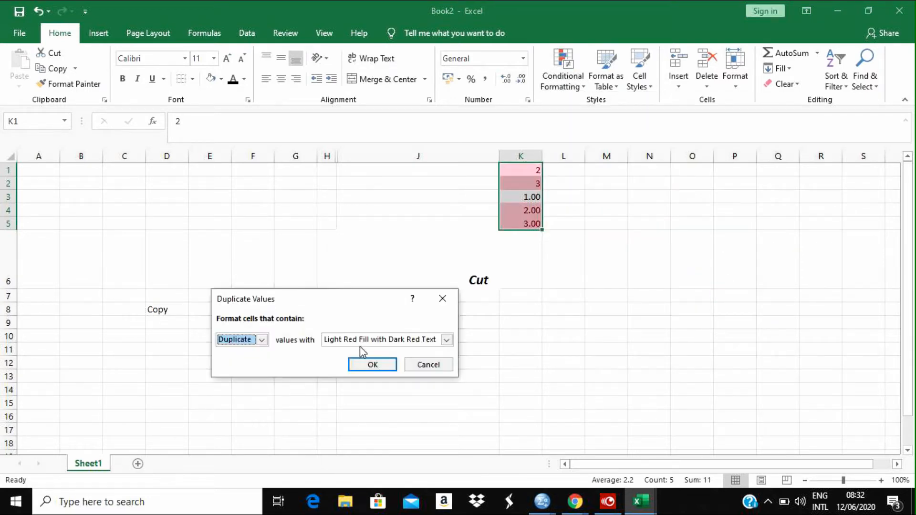
{"action": "left_click", "coordinate": [367, 367]}
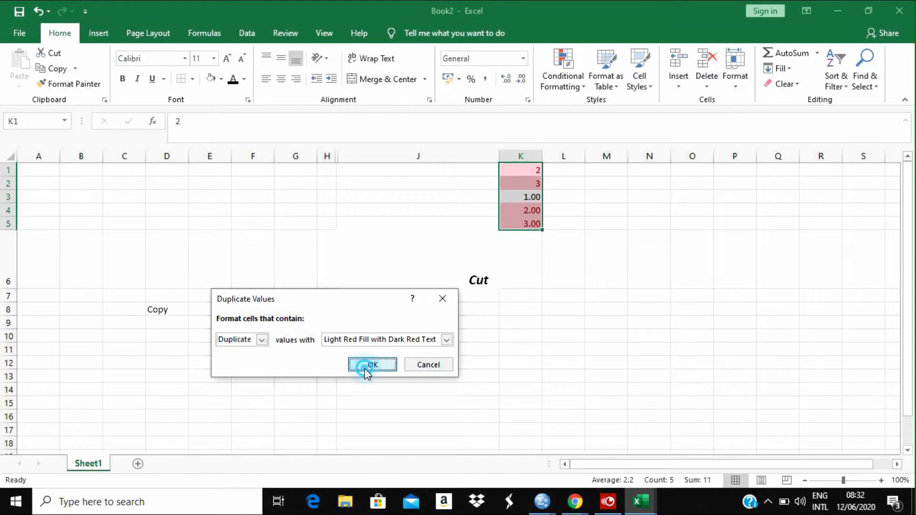
{"action": "left_click", "coordinate": [587, 269]}
Step: Browse the available table styles and cell styles for cells K1:K5 without applying any
{"action": "left_click", "coordinate": [526, 170]}
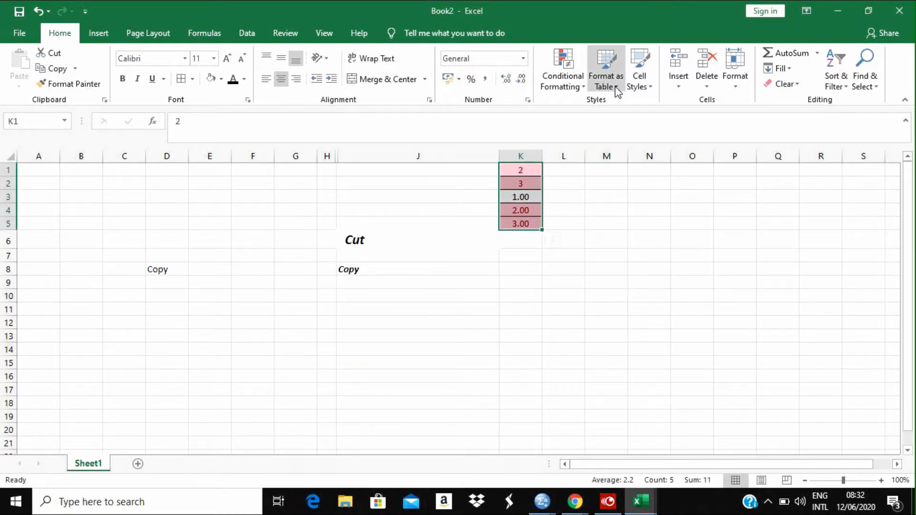
{"action": "left_click", "coordinate": [615, 88]}
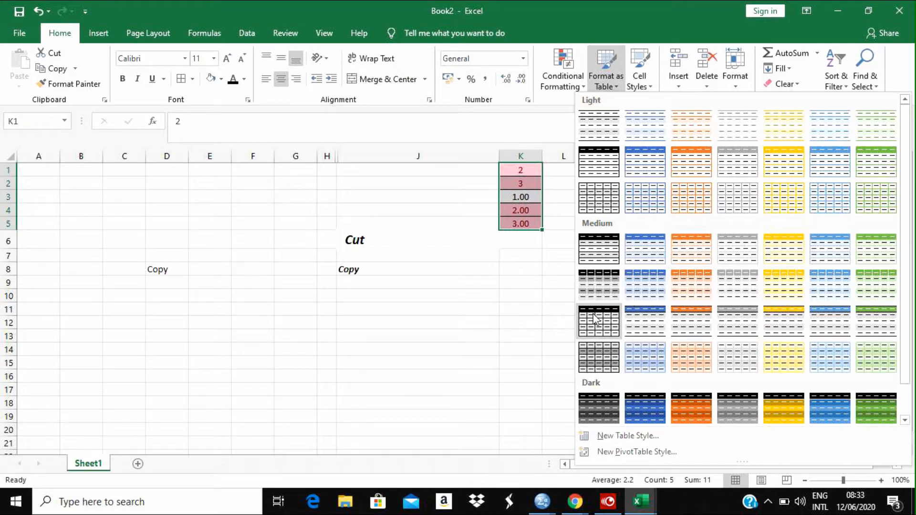
{"action": "left_click", "coordinate": [553, 315]}
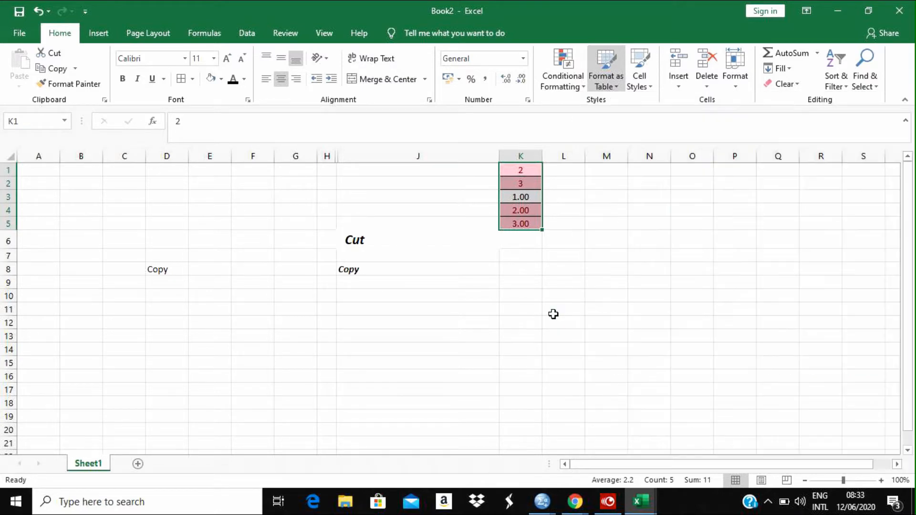
{"action": "left_click", "coordinate": [650, 87]}
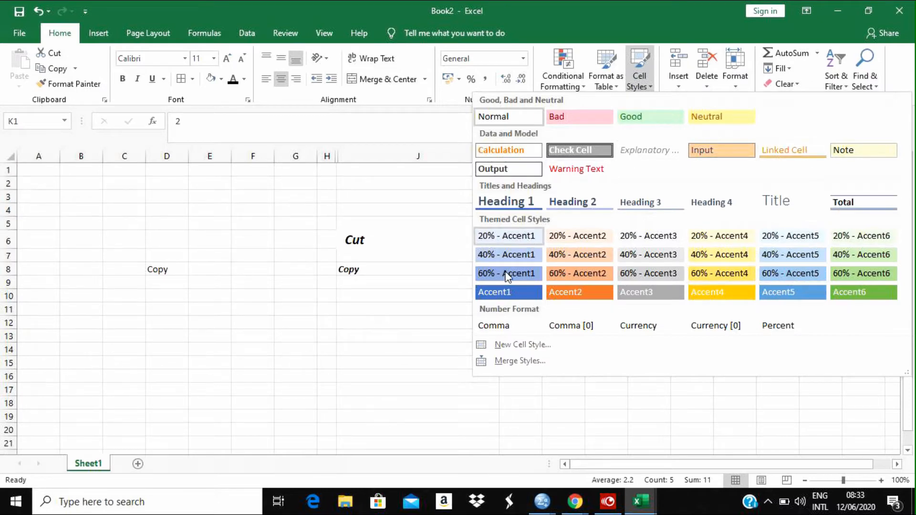
{"action": "left_click", "coordinate": [420, 287]}
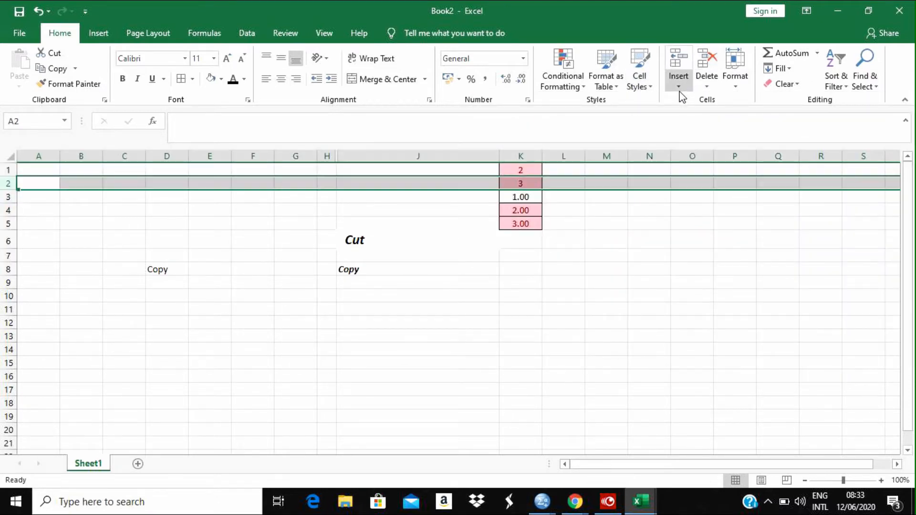
Step: Insert a new sheet row above row 2
{"action": "left_click", "coordinate": [680, 91]}
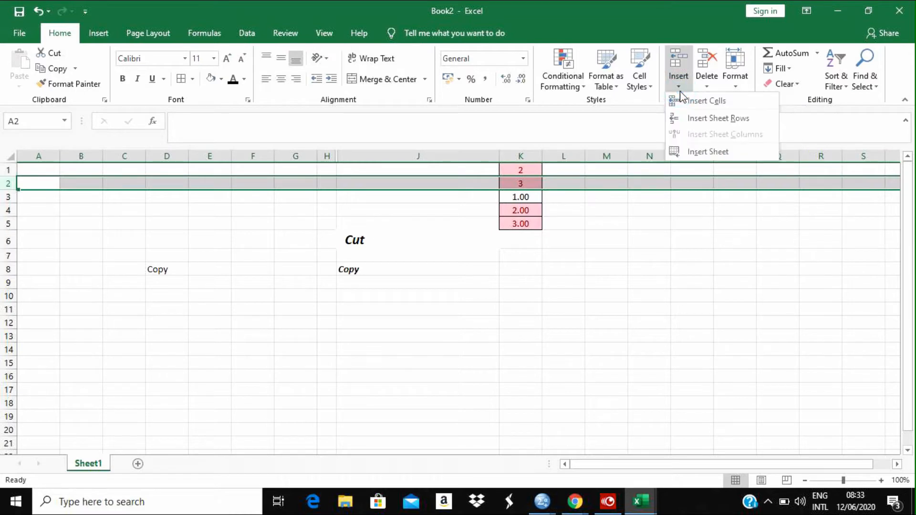
{"action": "left_click", "coordinate": [708, 119]}
{"action": "left_click", "coordinate": [625, 233]}
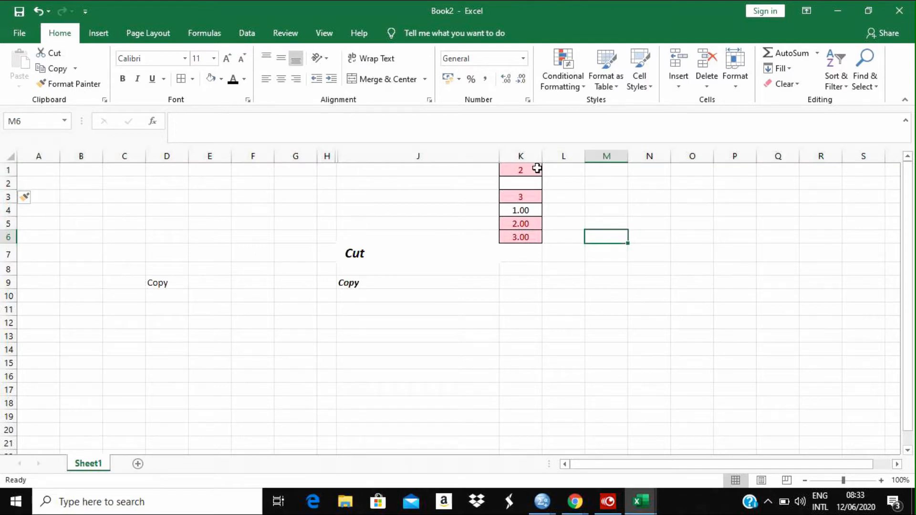
Step: View the insert options available for column L without inserting anything
{"action": "left_click", "coordinate": [564, 156]}
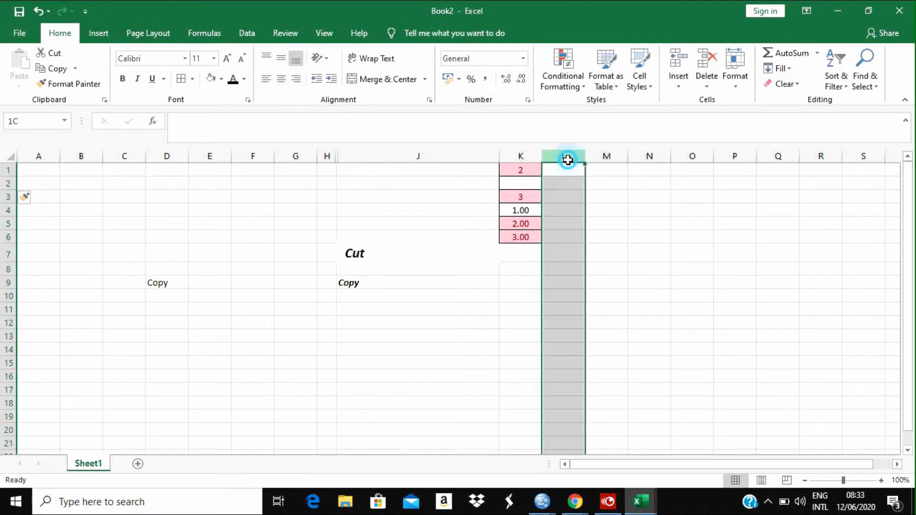
{"action": "left_click", "coordinate": [679, 85]}
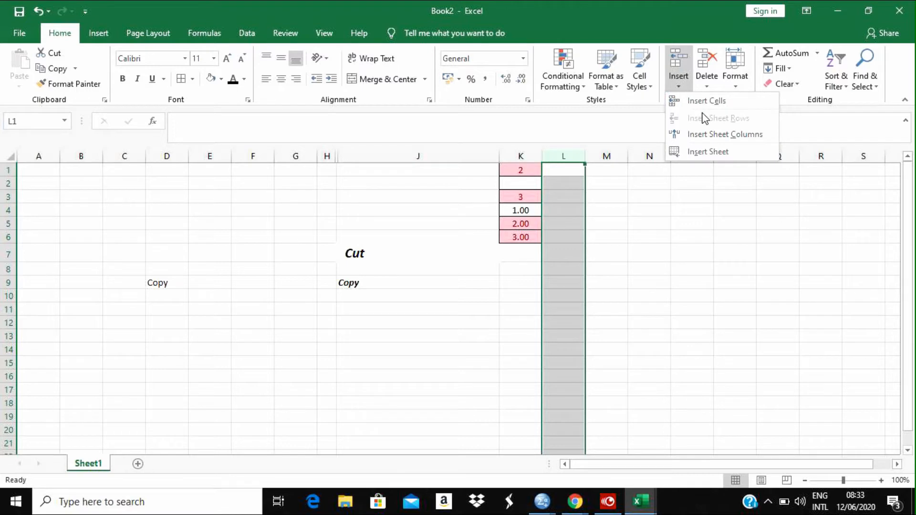
{"action": "left_click", "coordinate": [654, 218]}
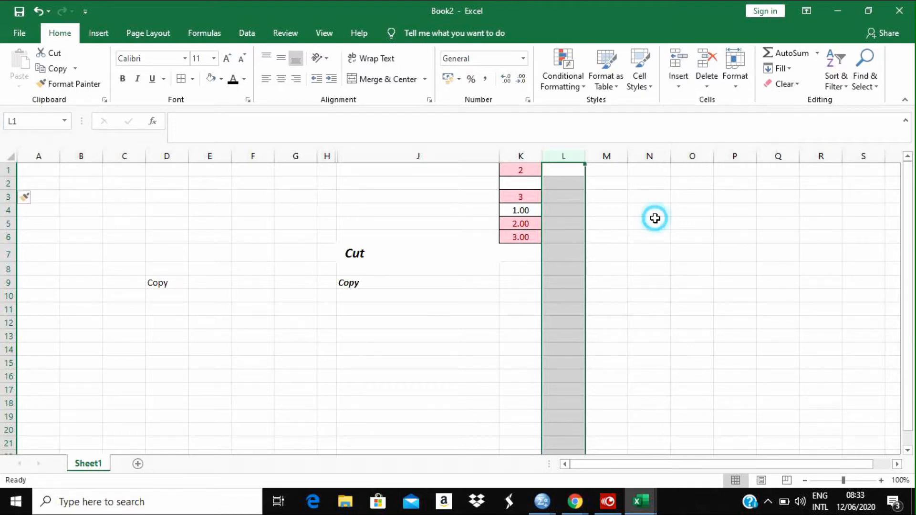
{"action": "left_click", "coordinate": [667, 194]}
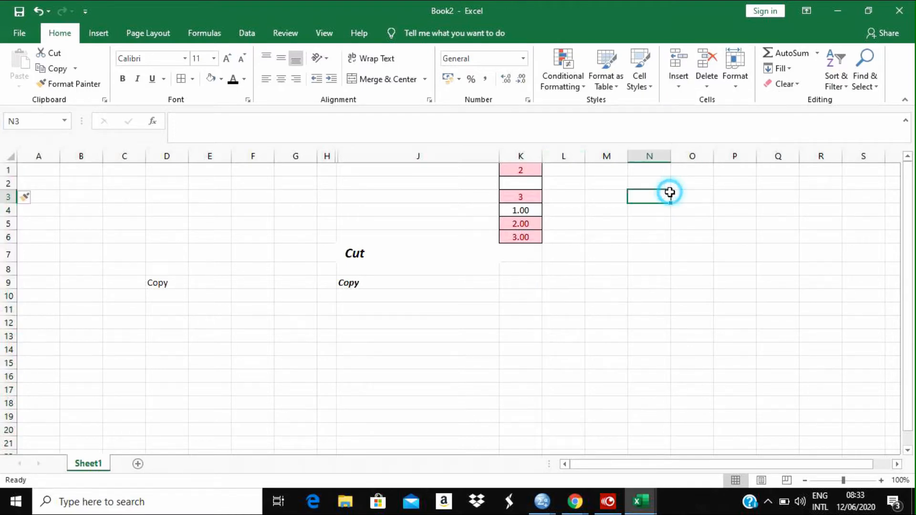
Step: Delete the empty sheet row 2
{"action": "left_click", "coordinate": [8, 184]}
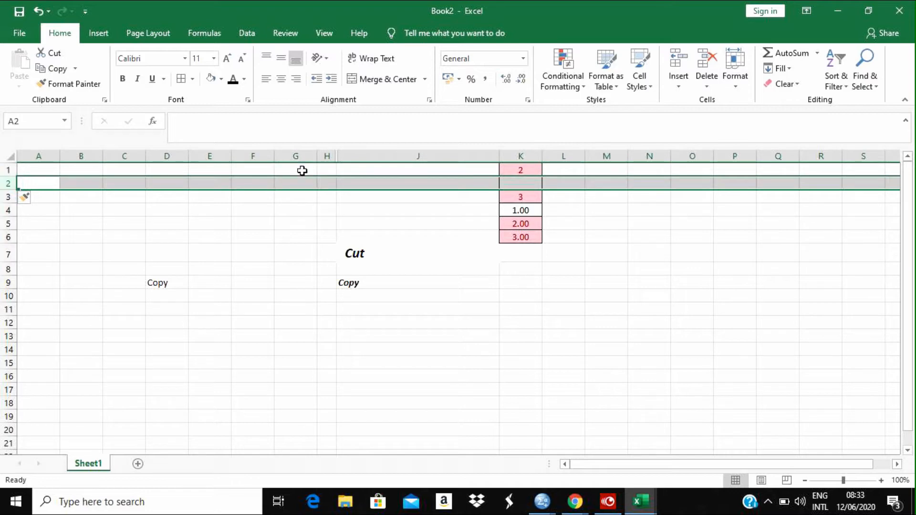
{"action": "left_click", "coordinate": [706, 86]}
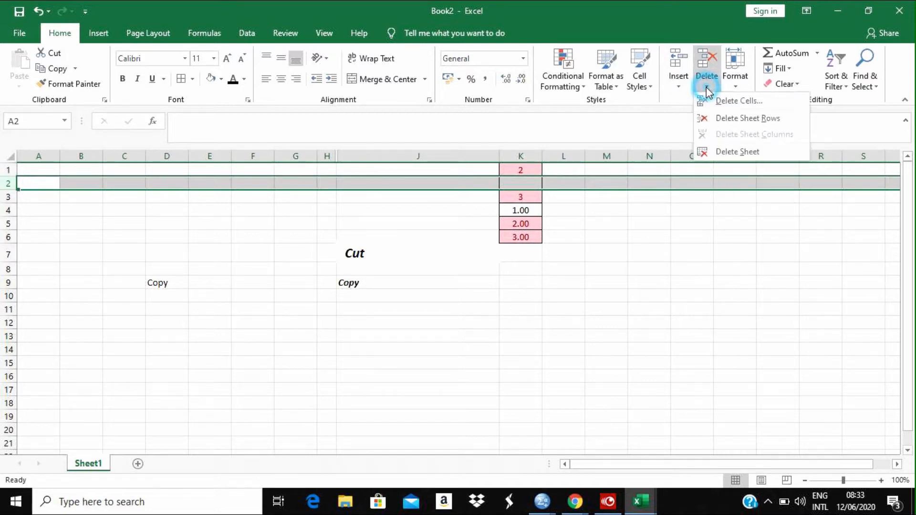
{"action": "left_click", "coordinate": [735, 120]}
{"action": "left_click", "coordinate": [709, 201]}
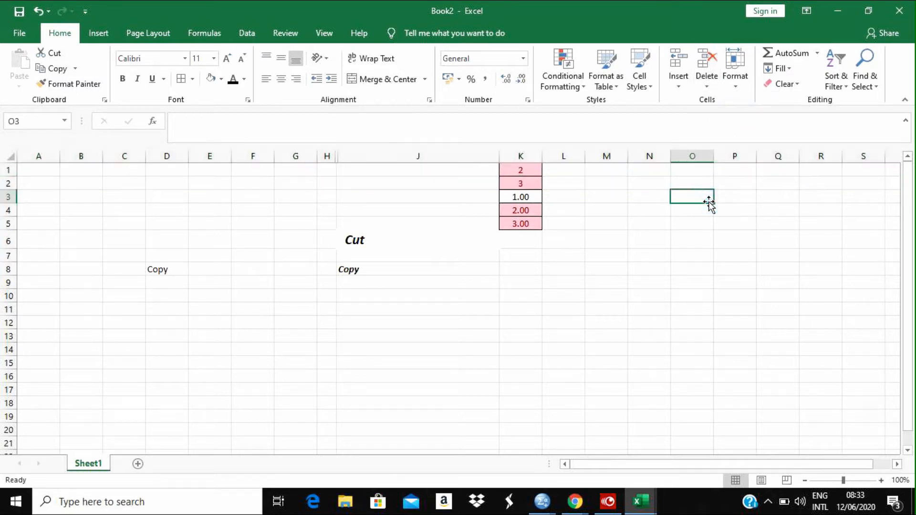
Step: Add up the values in cells K1:K5 with AutoSum's Sum function, placing the total in K6
{"action": "left_click_drag", "start_coordinate": [496, 172], "coordinate": [521, 223]}
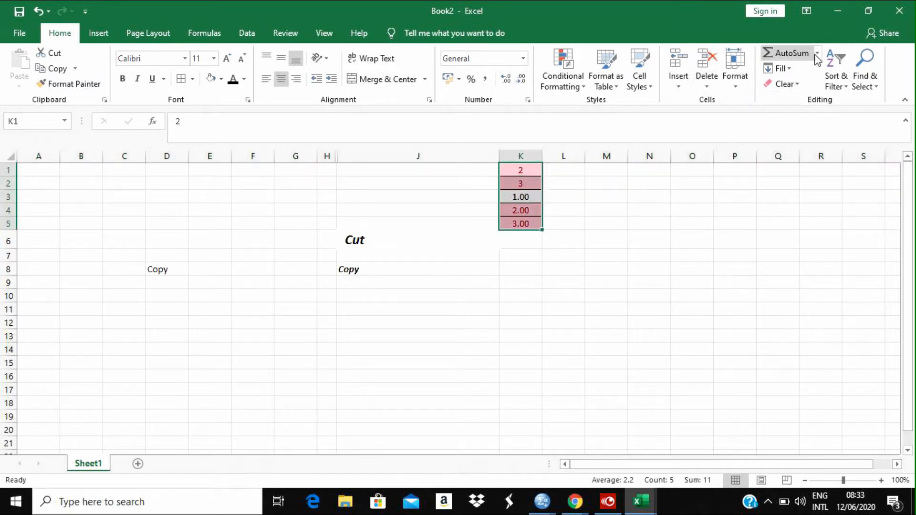
{"action": "left_click", "coordinate": [818, 55]}
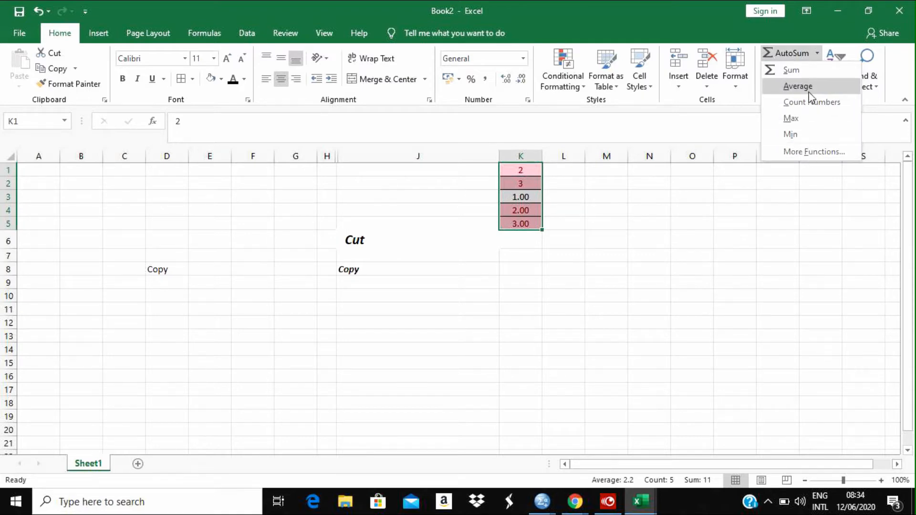
{"action": "left_click", "coordinate": [811, 71]}
{"action": "left_click", "coordinate": [630, 223]}
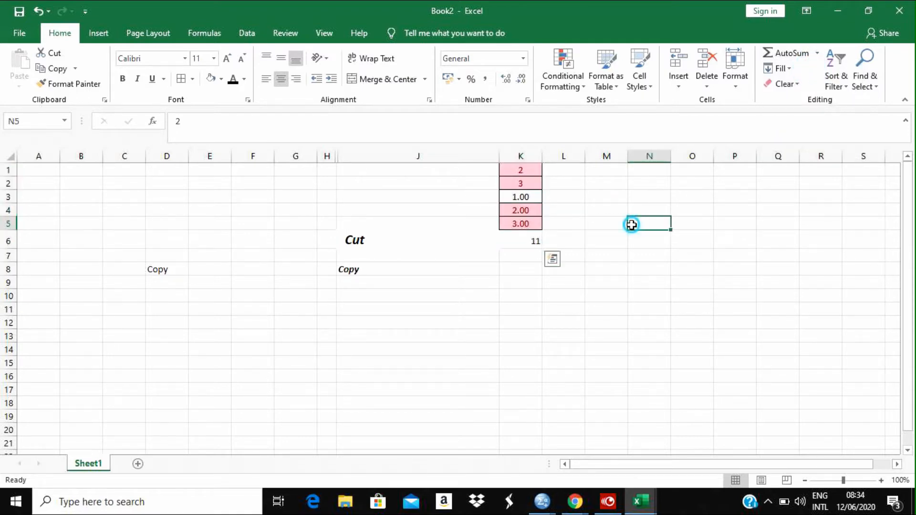
{"action": "left_click", "coordinate": [533, 241]}
Step: Add filters to the header row containing Letters and Numbers
{"action": "left_click", "coordinate": [836, 83]}
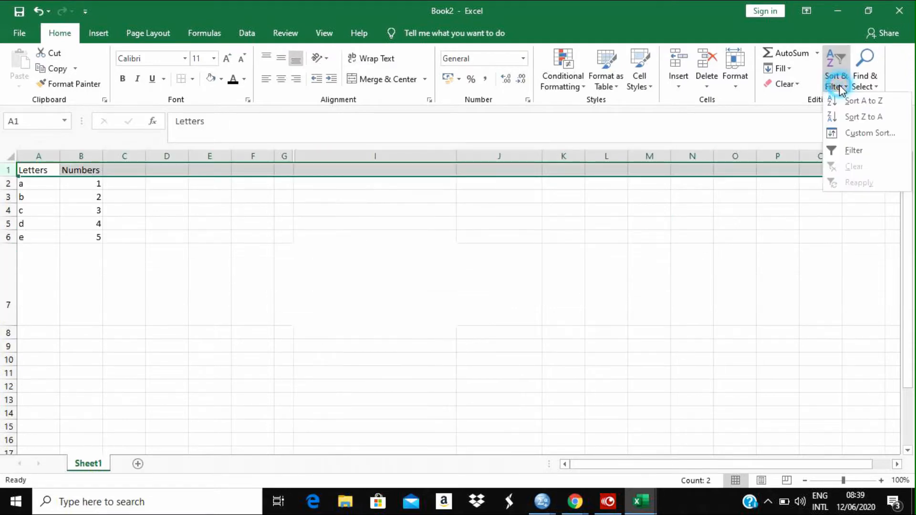
{"action": "left_click", "coordinate": [854, 150]}
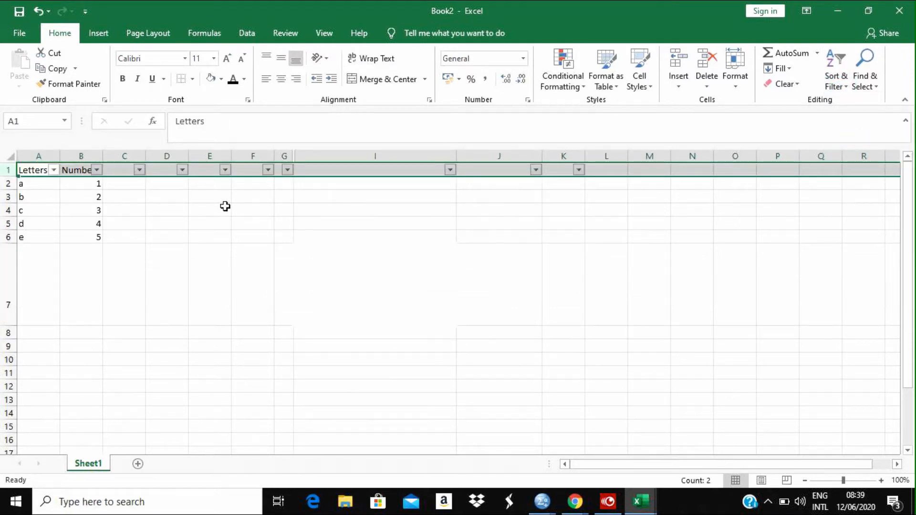
{"action": "left_click", "coordinate": [223, 208]}
Step: Filter the Numbers column to show only the value 4
{"action": "left_click", "coordinate": [96, 171]}
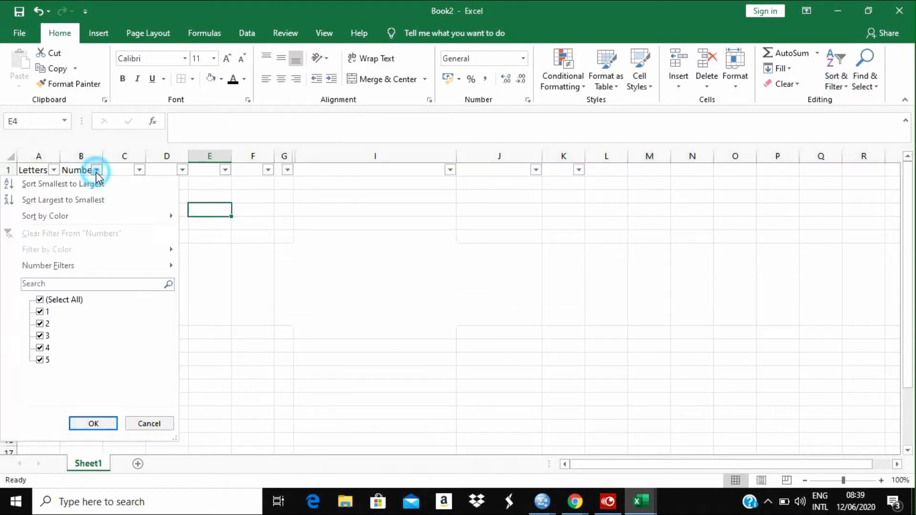
{"action": "left_click", "coordinate": [40, 300]}
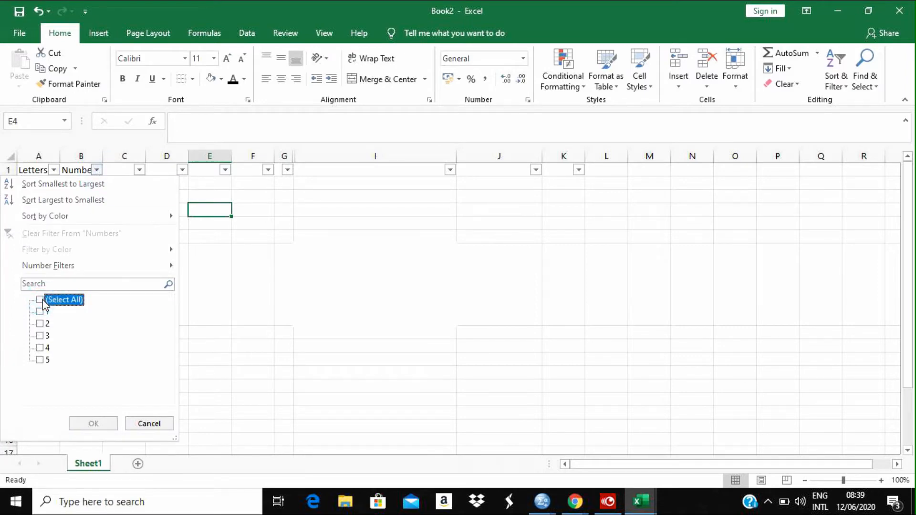
{"action": "left_click", "coordinate": [40, 348]}
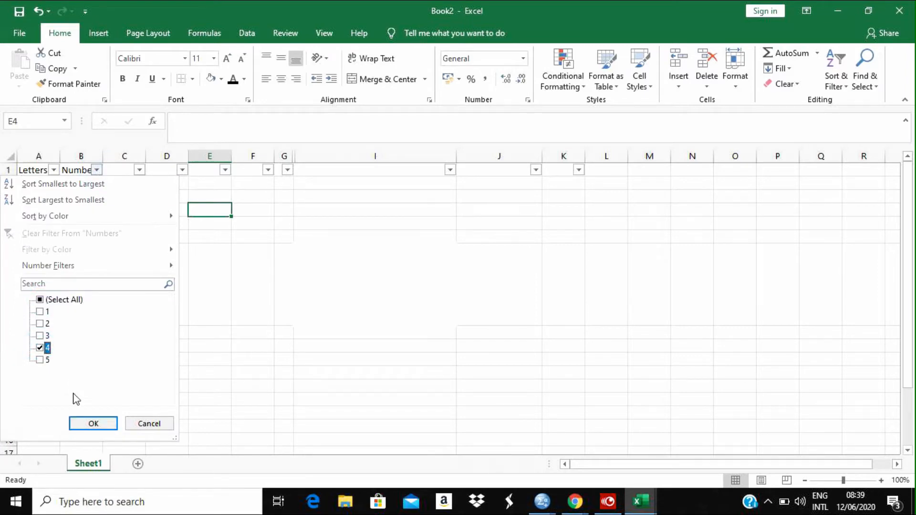
{"action": "left_click", "coordinate": [94, 424]}
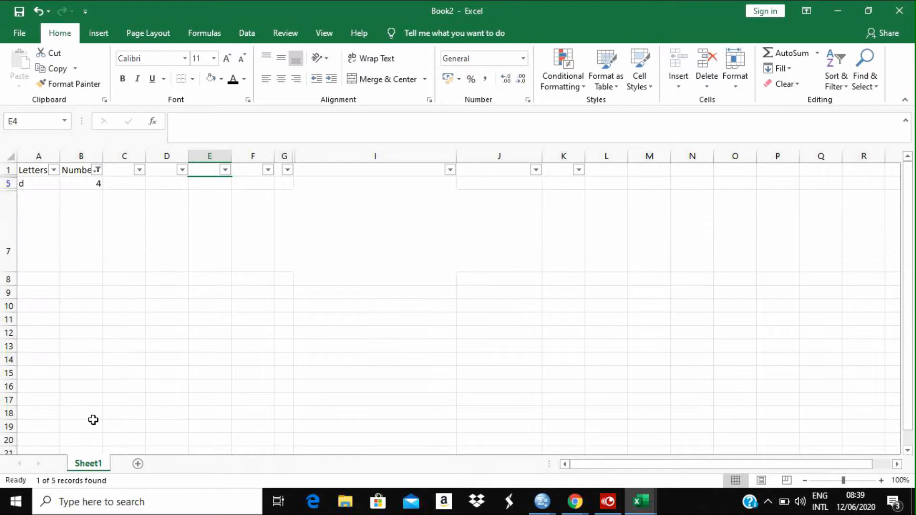
{"action": "left_click", "coordinate": [142, 293]}
Step: Reselect all values in the Numbers column filter so every row is shown
{"action": "left_click", "coordinate": [97, 170]}
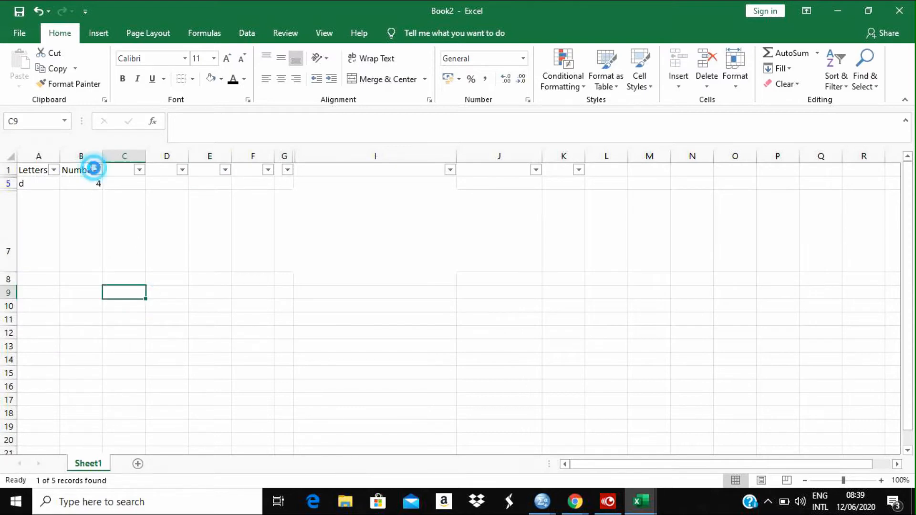
{"action": "left_click", "coordinate": [47, 301]}
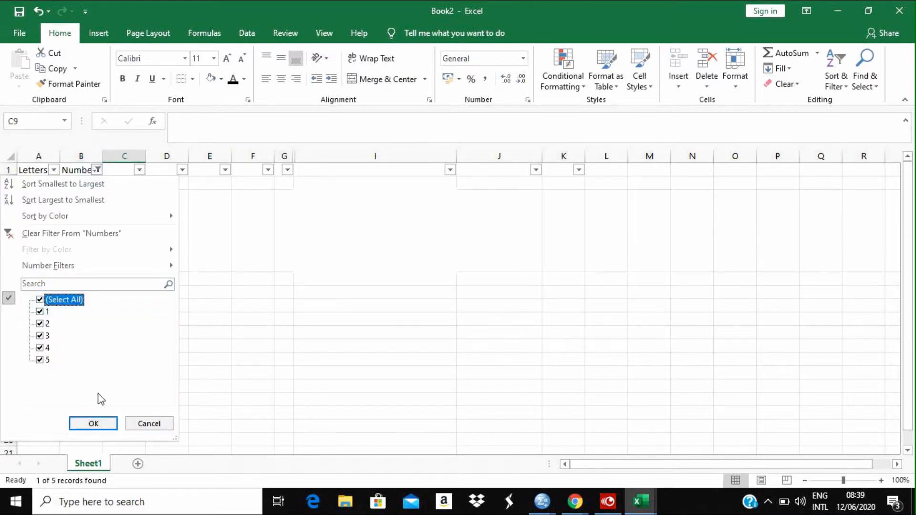
{"action": "left_click", "coordinate": [93, 424]}
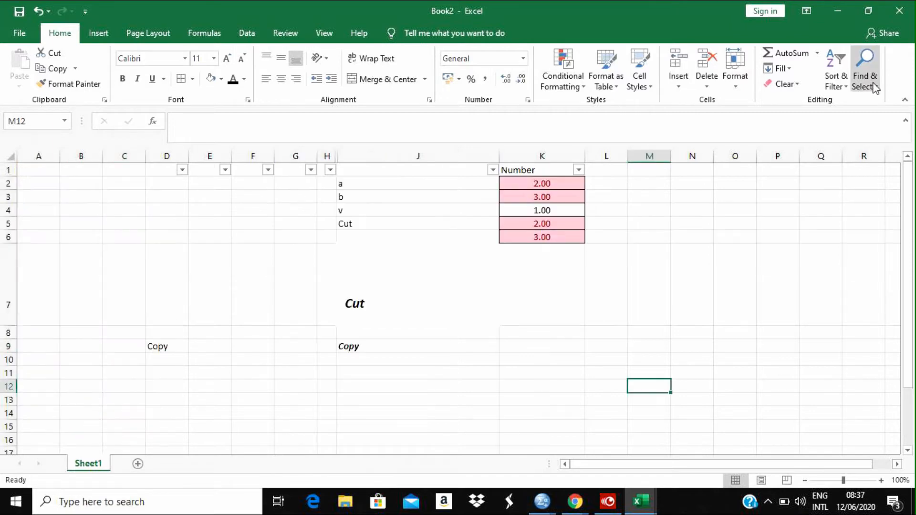
Step: Search the sheet for "copy" and for "cut" with Find
{"action": "left_click", "coordinate": [873, 86]}
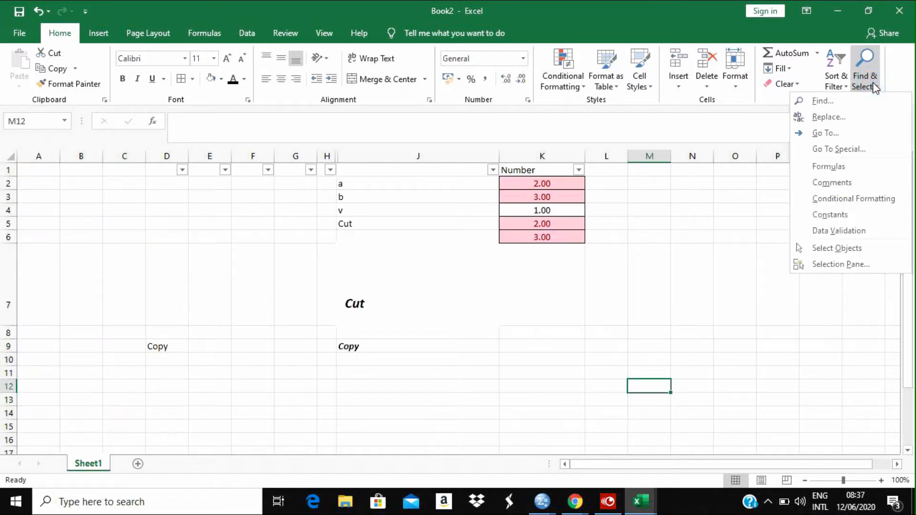
{"action": "left_click", "coordinate": [849, 105]}
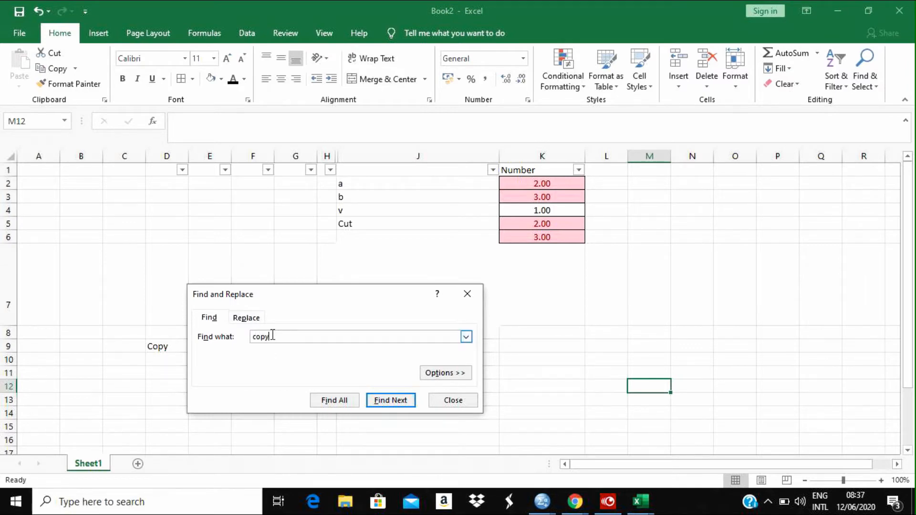
{"action": "type", "text": "copy"}
{"action": "key", "text": "Return"}
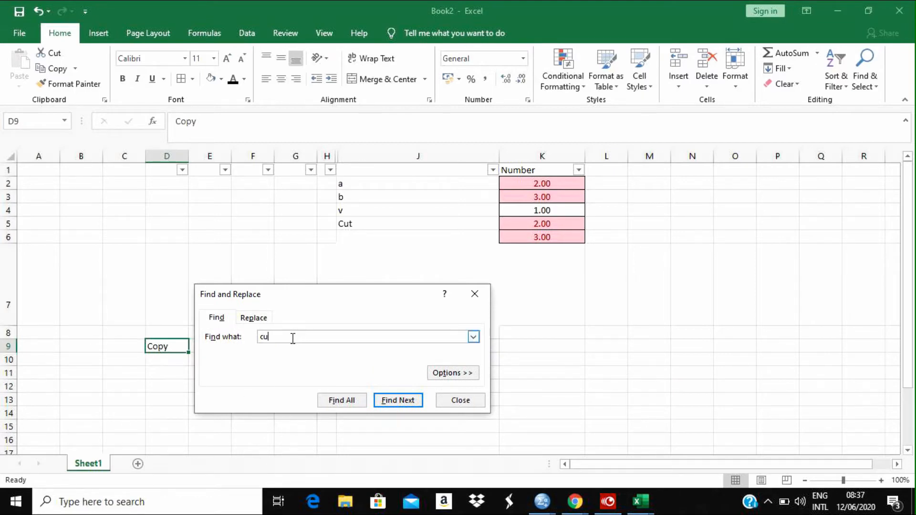
{"action": "key", "text": "Return"}
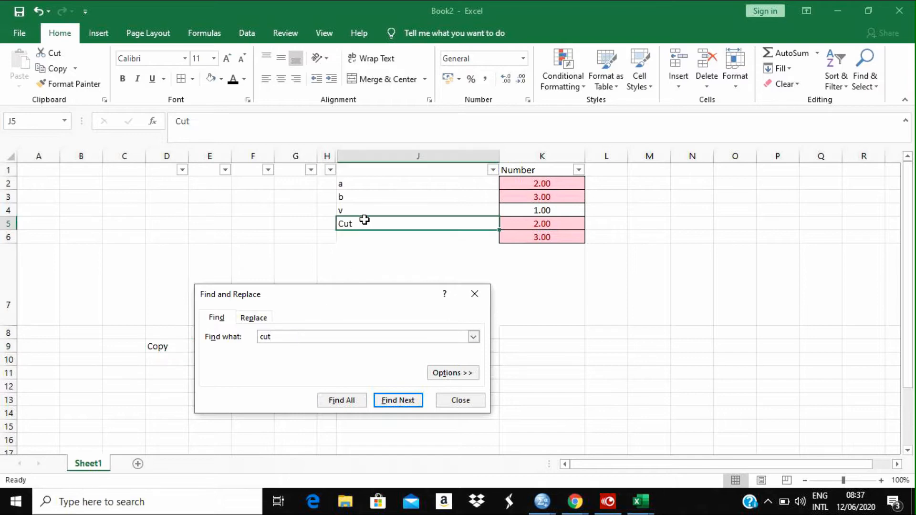
Step: Replace every occurrence of "cut" in the sheet with "Paste" and close Find and Replace
{"action": "left_click", "coordinate": [253, 317]}
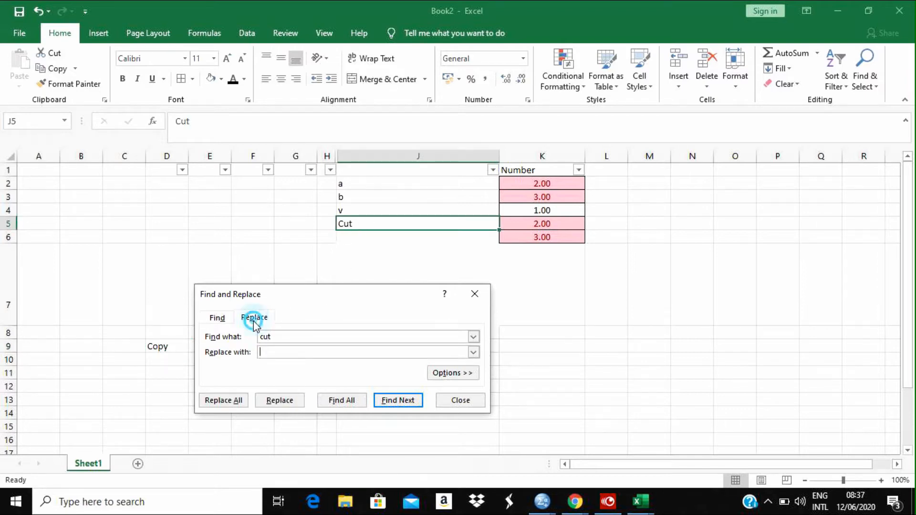
{"action": "left_click", "coordinate": [288, 337]}
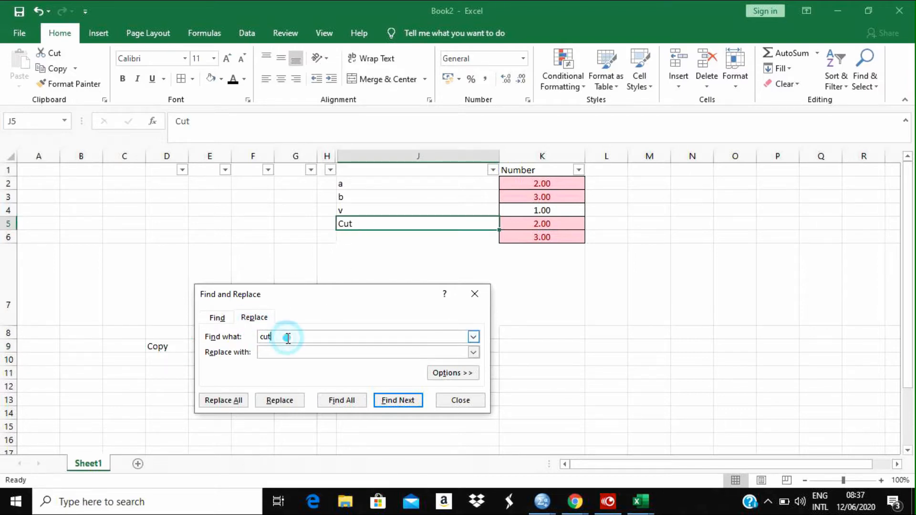
{"action": "left_click", "coordinate": [276, 353]}
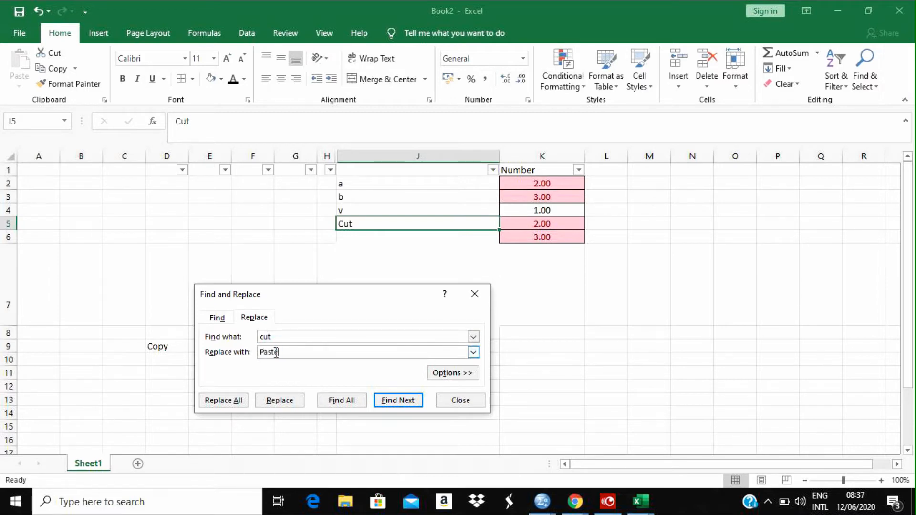
{"action": "left_click", "coordinate": [223, 402]}
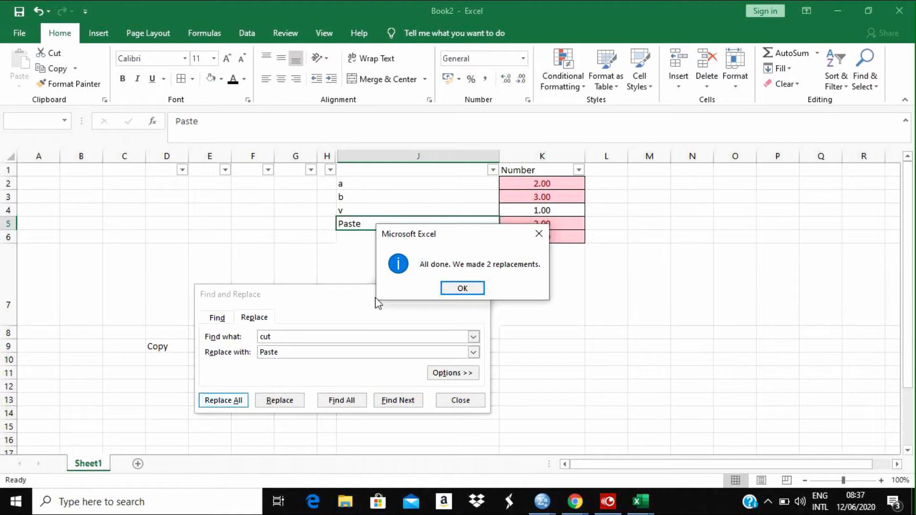
{"action": "left_click", "coordinate": [465, 288]}
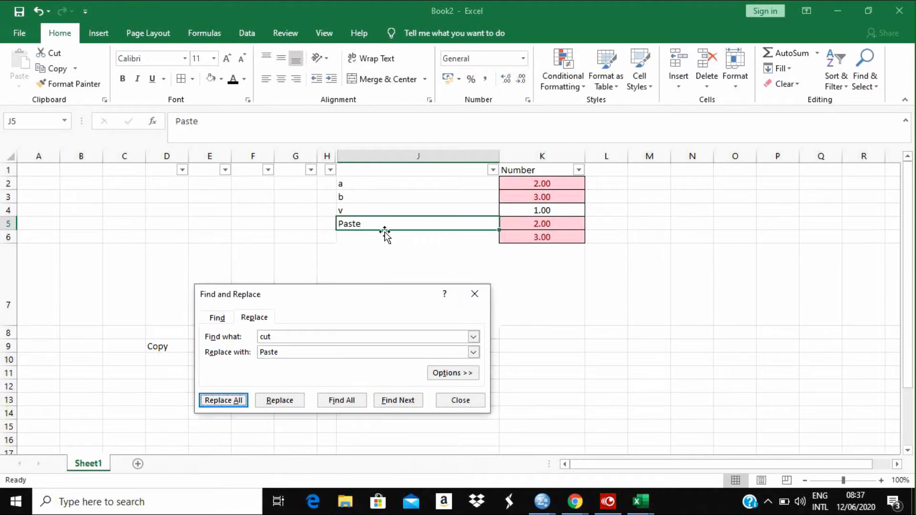
{"action": "left_click", "coordinate": [466, 401]}
Step: Create a PivotTable on a new worksheet from the Letters and Numbers data in Sheet1 columns A:B
{"action": "left_click_drag", "start_coordinate": [909, 336], "coordinate": [911, 278]}
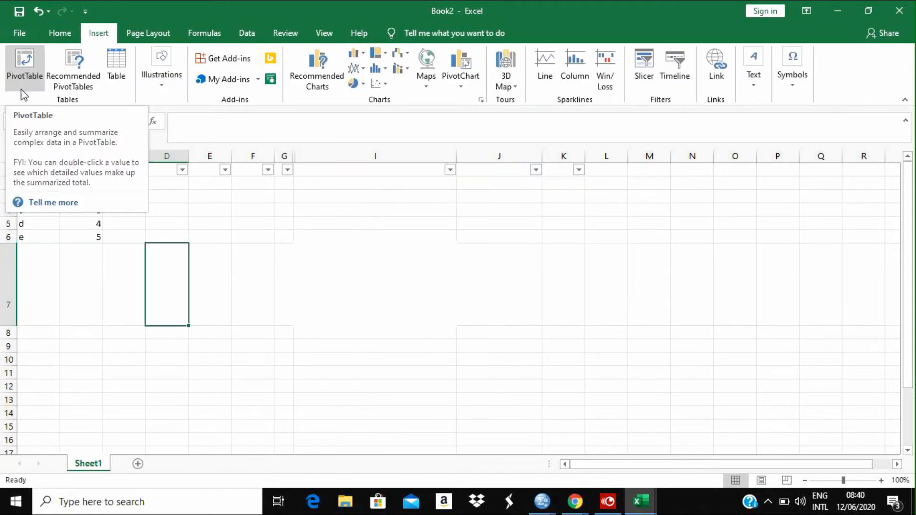
{"action": "left_click", "coordinate": [224, 235]}
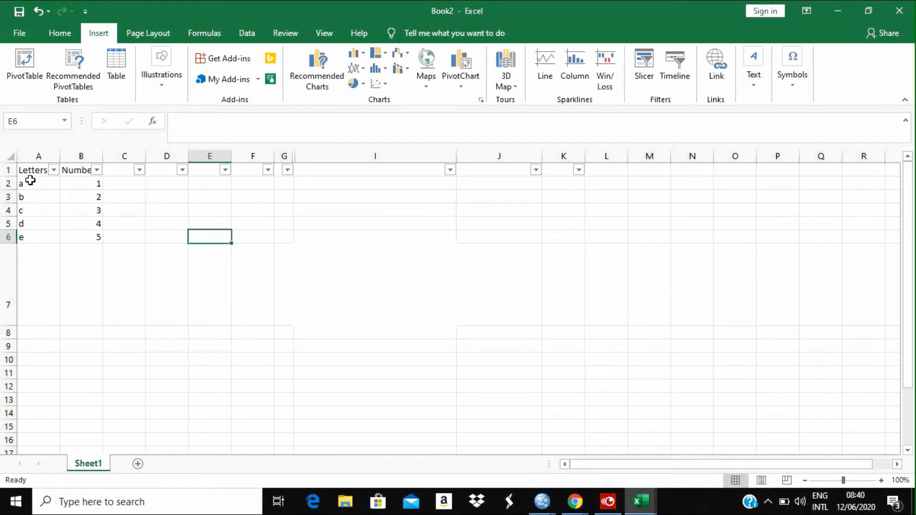
{"action": "left_click", "coordinate": [7, 155]}
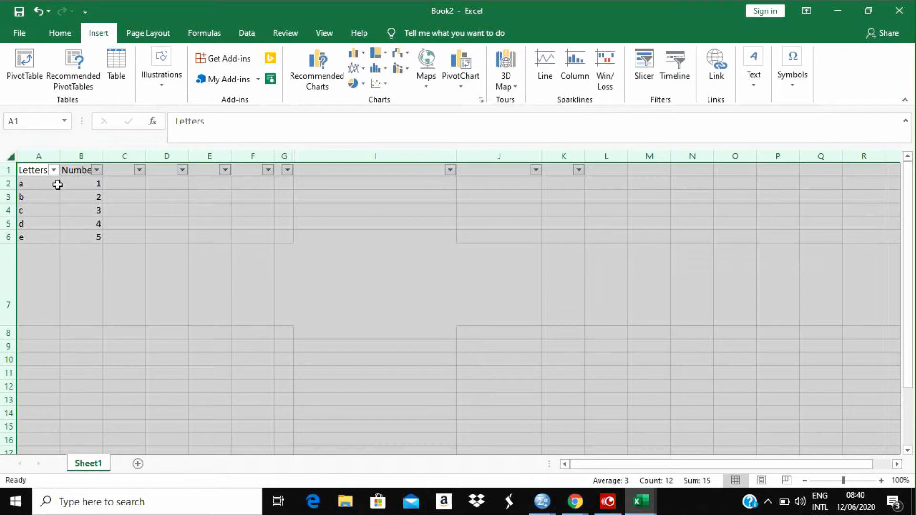
{"action": "left_click", "coordinate": [28, 79]}
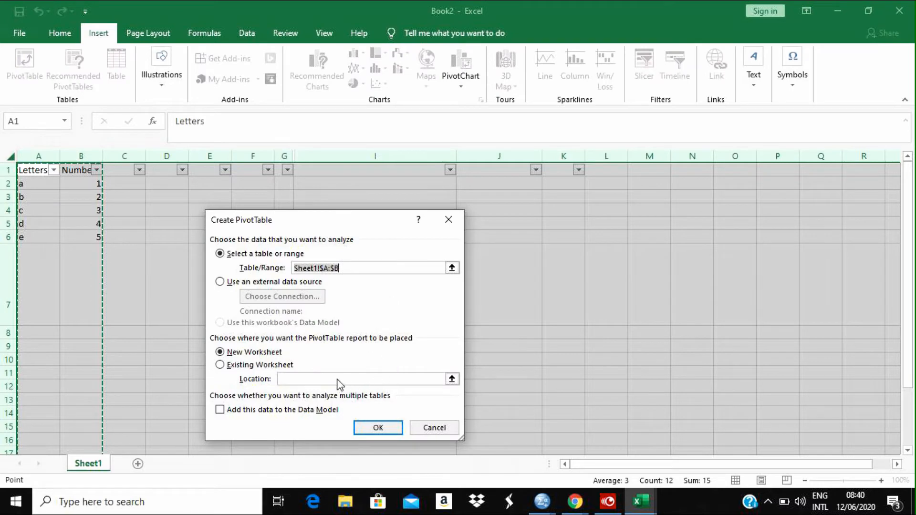
{"action": "left_click", "coordinate": [277, 365]}
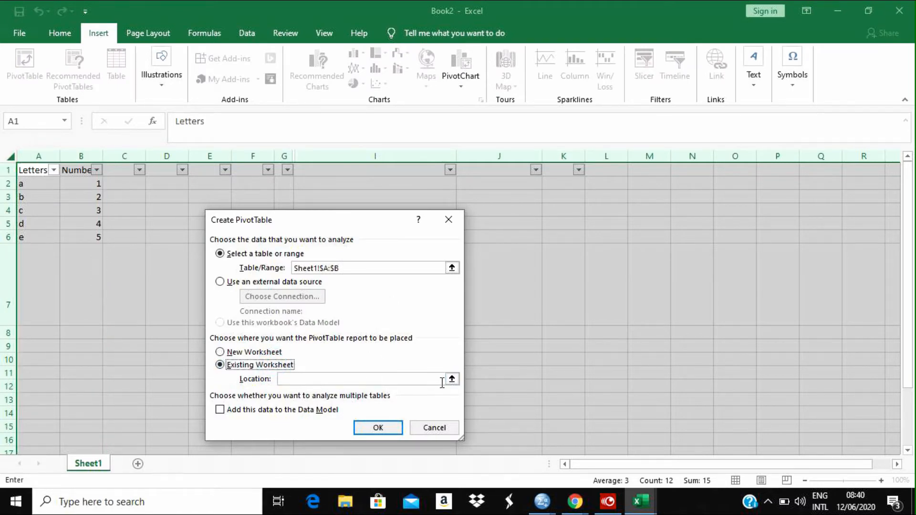
{"action": "left_click", "coordinate": [241, 353]}
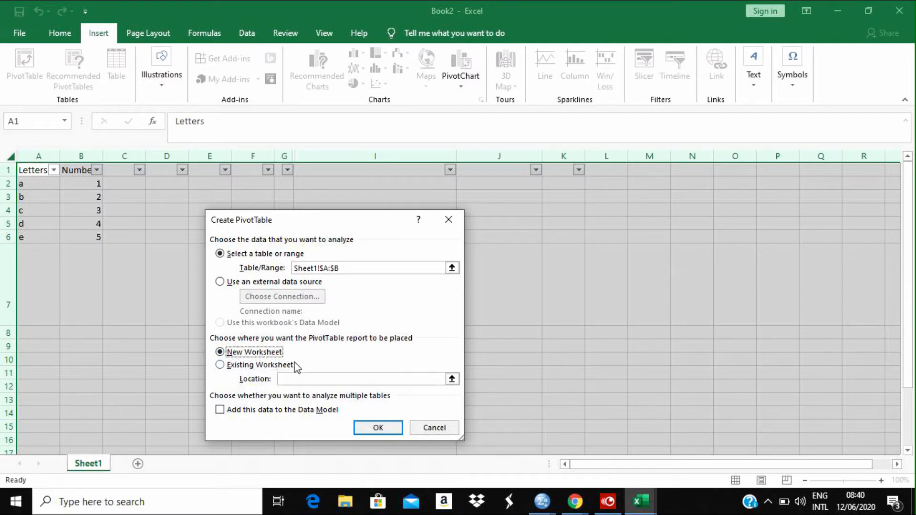
{"action": "left_click", "coordinate": [377, 428]}
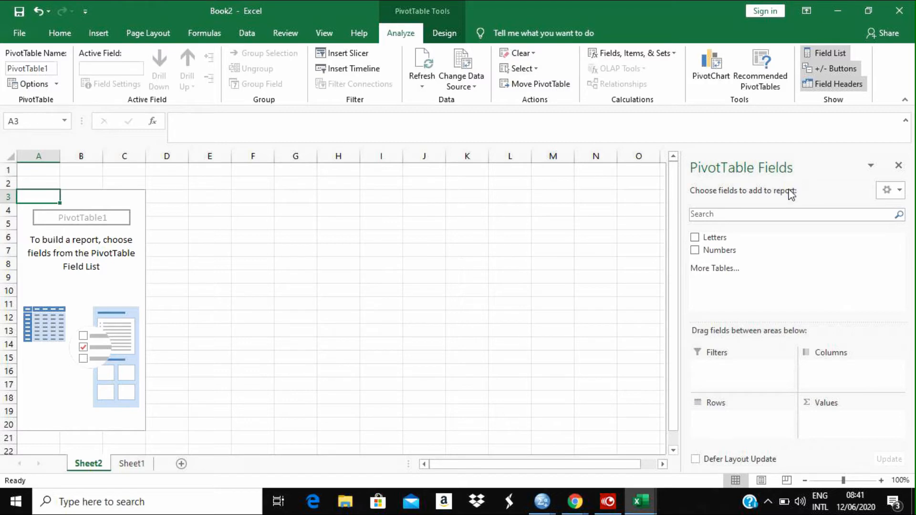
Step: Add Letters as the PivotTable's rows and Numbers as its summed values
{"action": "left_click", "coordinate": [695, 238]}
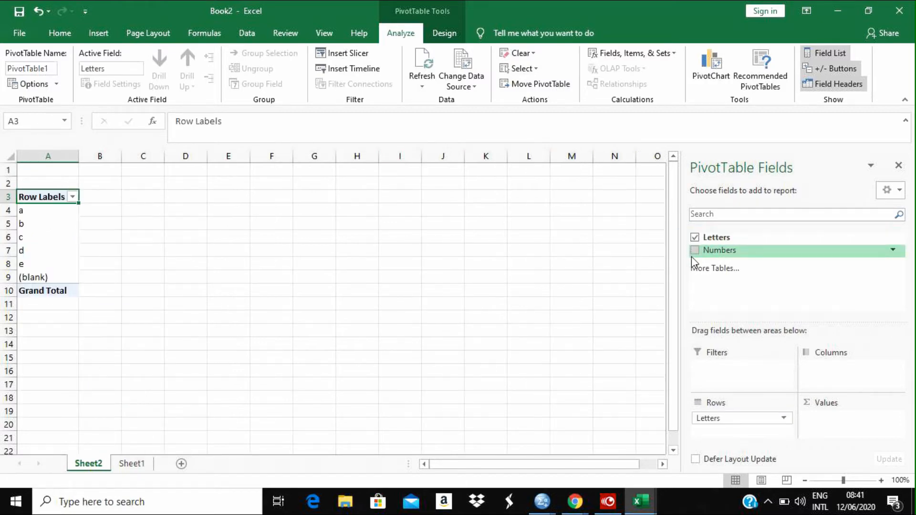
{"action": "left_click", "coordinate": [695, 250]}
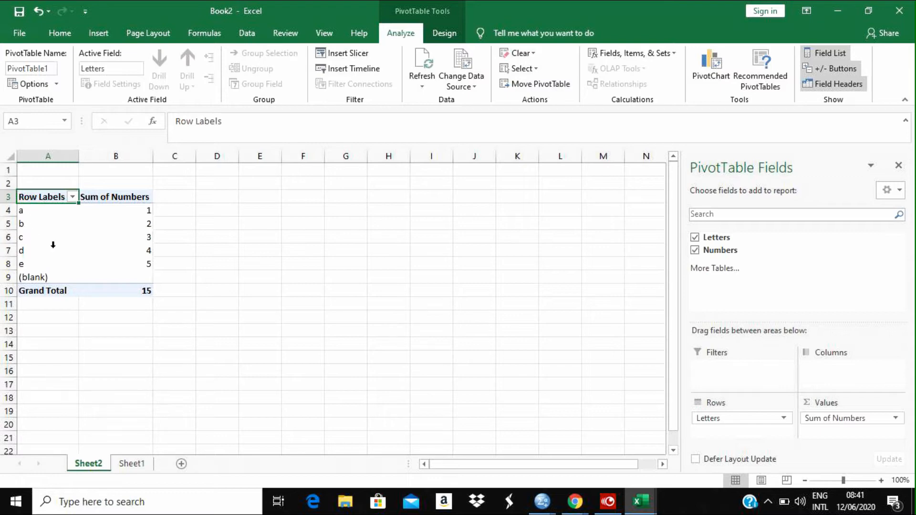
{"action": "left_click", "coordinate": [318, 318]}
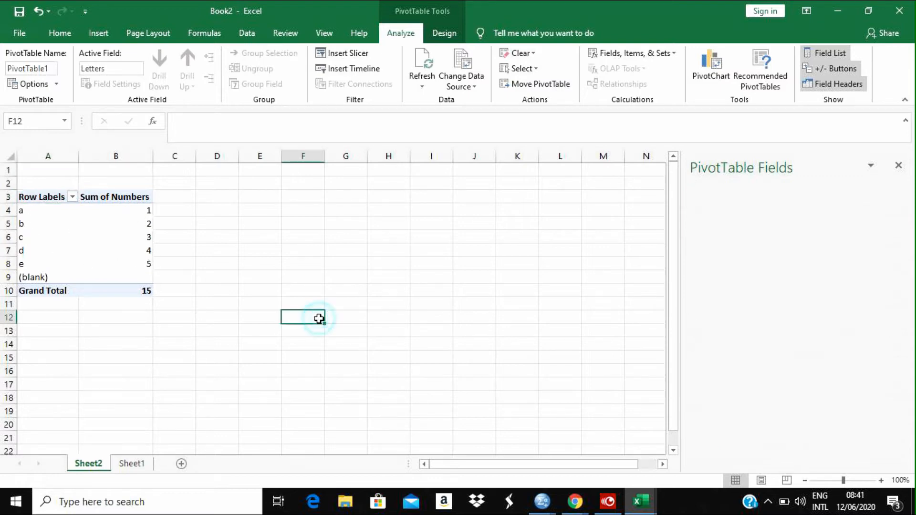
{"action": "left_click", "coordinate": [108, 210]}
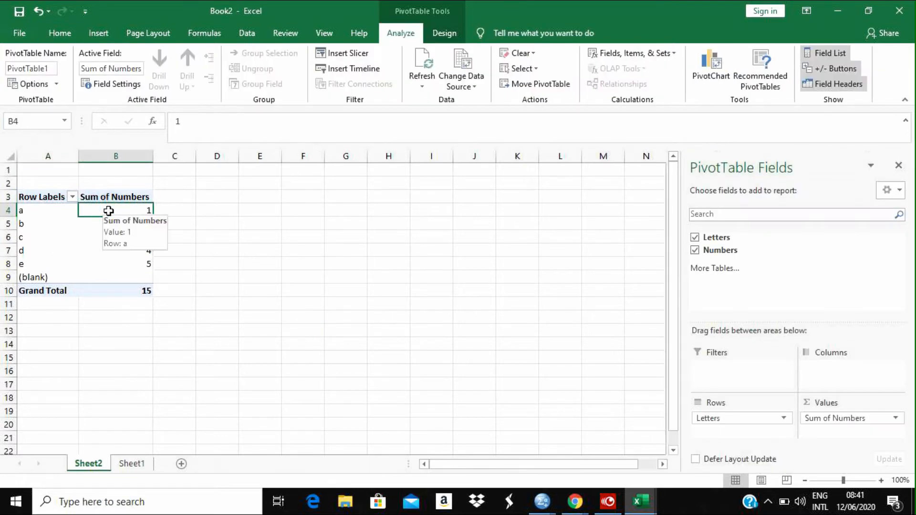
{"action": "left_click", "coordinate": [58, 195]}
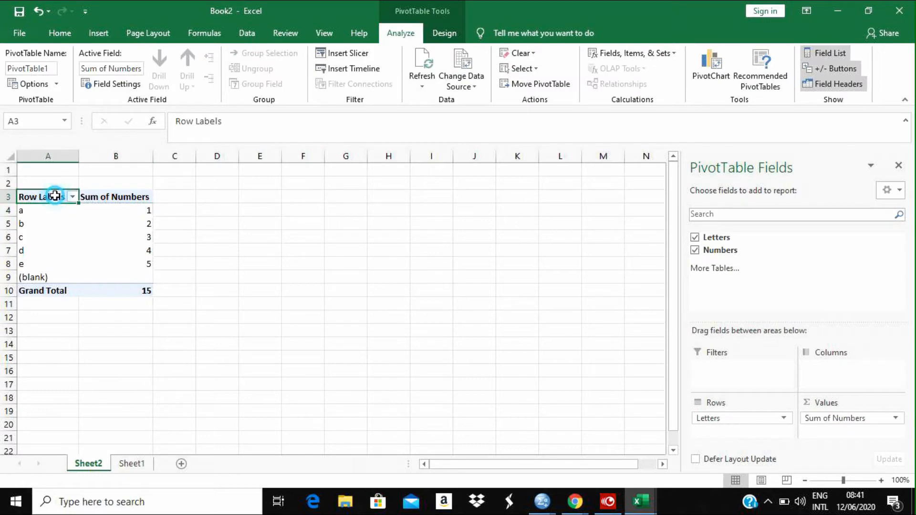
{"action": "left_click", "coordinate": [100, 197]}
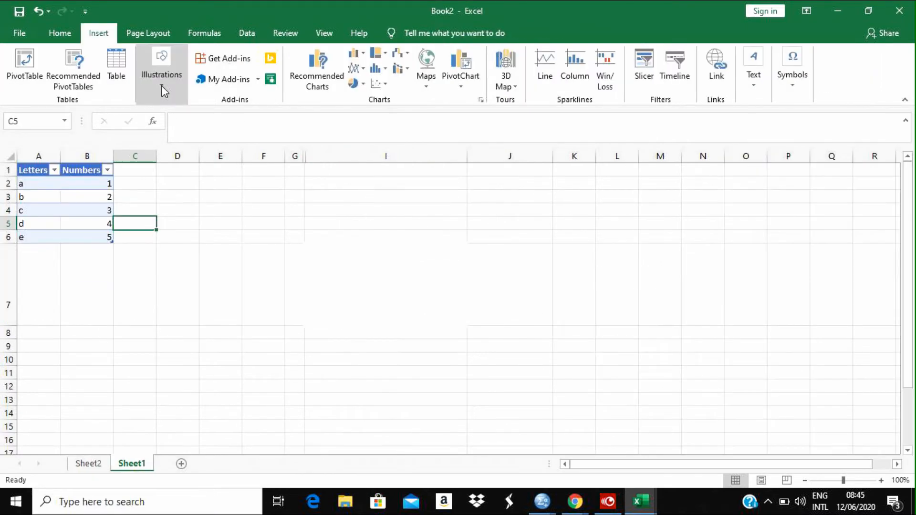
Step: Insert the "logos" picture from the Pictures folder into Sheet1 and move it below the Letters and Numbers table
{"action": "left_click", "coordinate": [162, 84]}
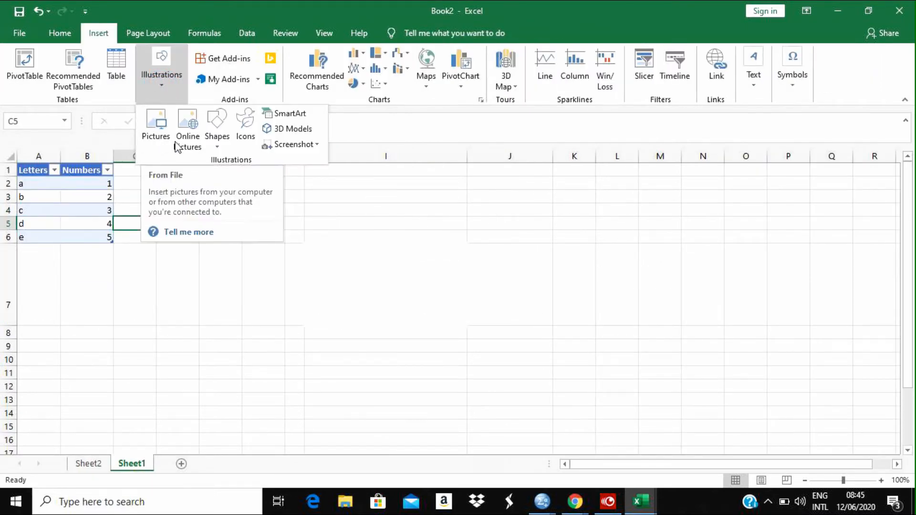
{"action": "left_click", "coordinate": [161, 136]}
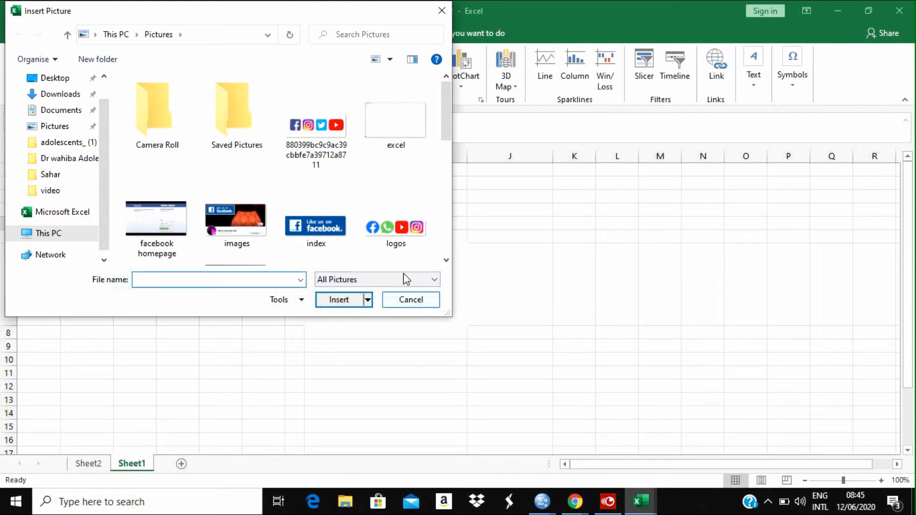
{"action": "double_click", "coordinate": [402, 246]}
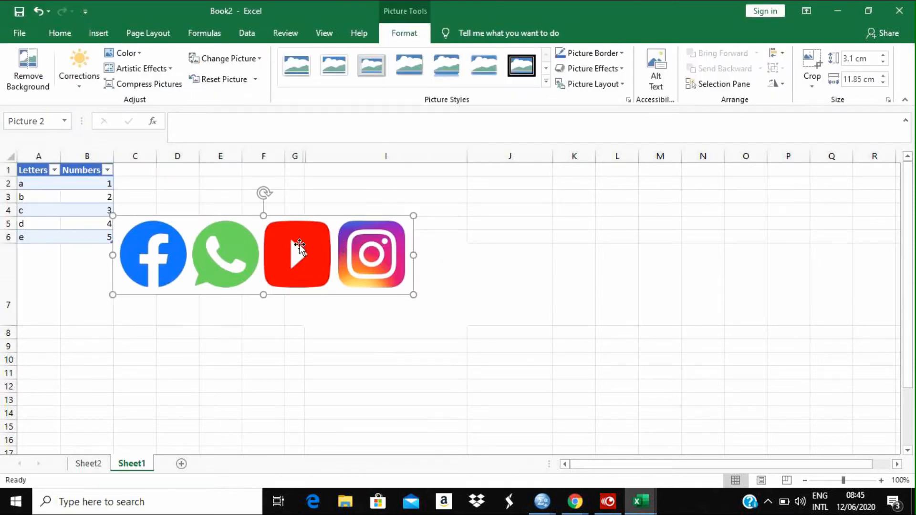
{"action": "left_click_drag", "start_coordinate": [258, 282], "coordinate": [174, 389]}
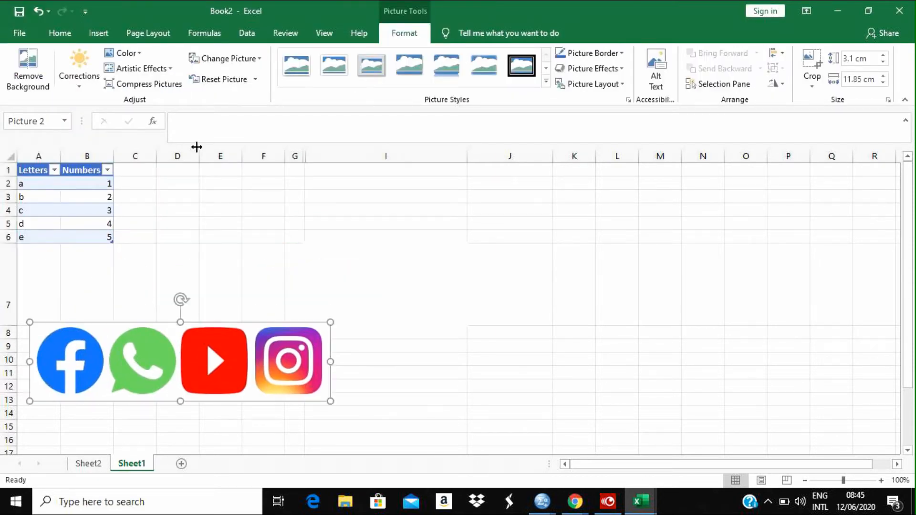
Step: Insert the recommended Funnel chart of the Letters and Numbers table and move it clear of the logos picture
{"action": "left_click", "coordinate": [100, 32]}
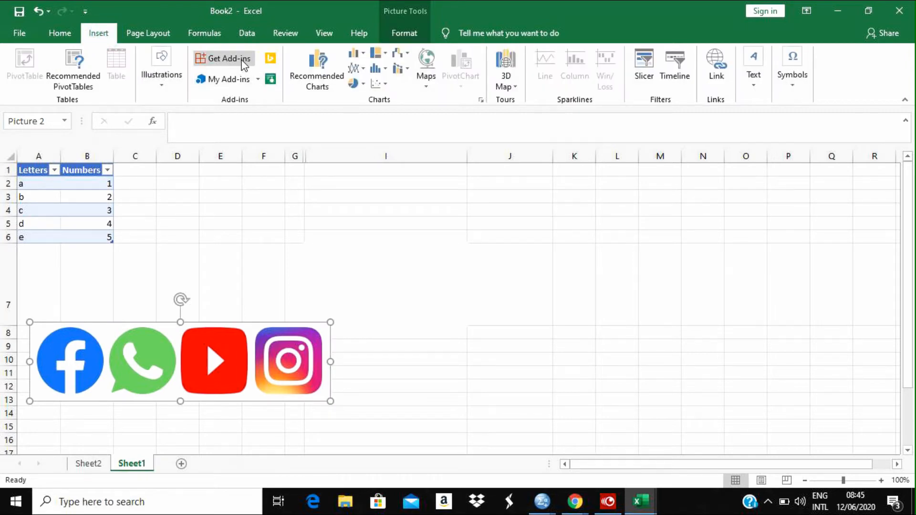
{"action": "left_click", "coordinate": [327, 85]}
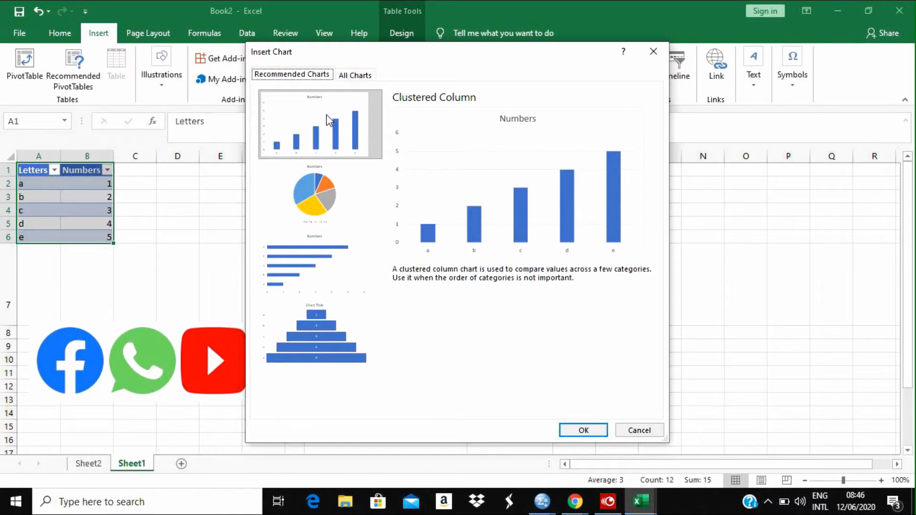
{"action": "left_click", "coordinate": [316, 317]}
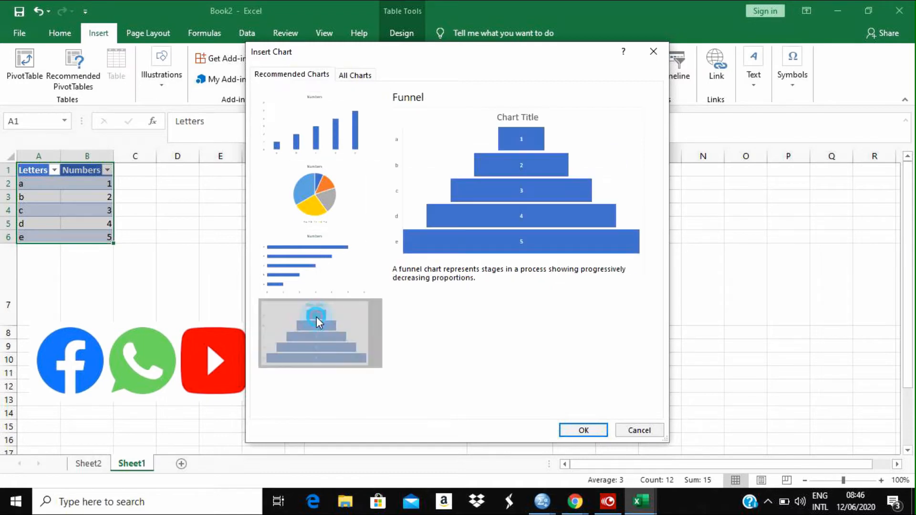
{"action": "left_click", "coordinate": [591, 431]}
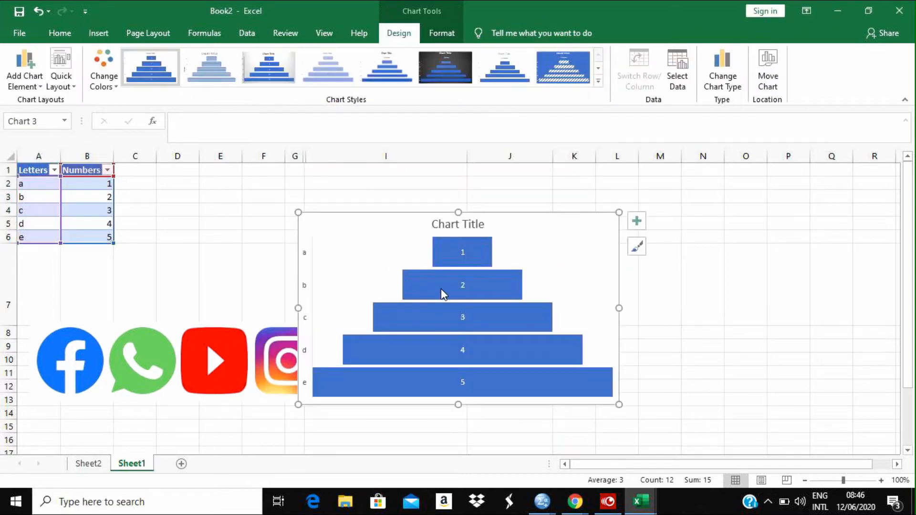
{"action": "left_click_drag", "start_coordinate": [524, 216], "coordinate": [571, 195]}
Step: Change the funnel chart's title to "Number"
{"action": "left_click", "coordinate": [518, 200]}
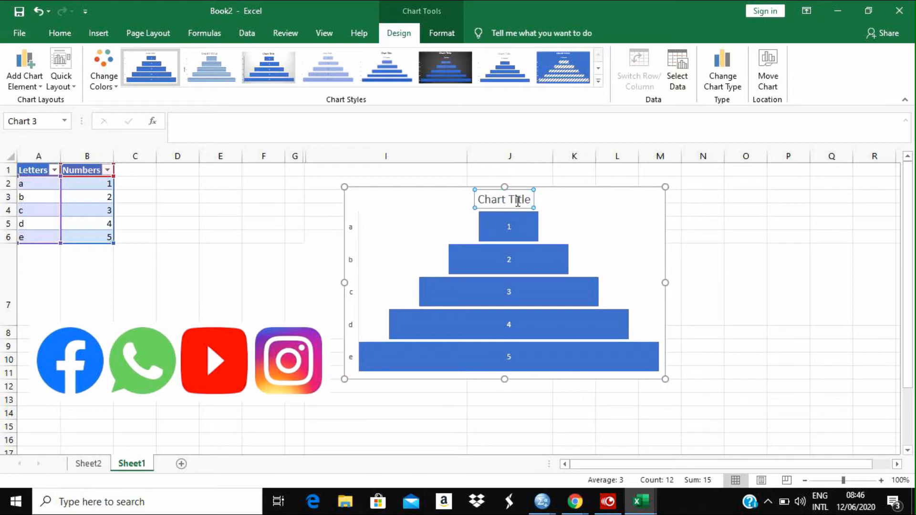
{"action": "double_click", "coordinate": [518, 200]}
{"action": "left_click", "coordinate": [527, 200]}
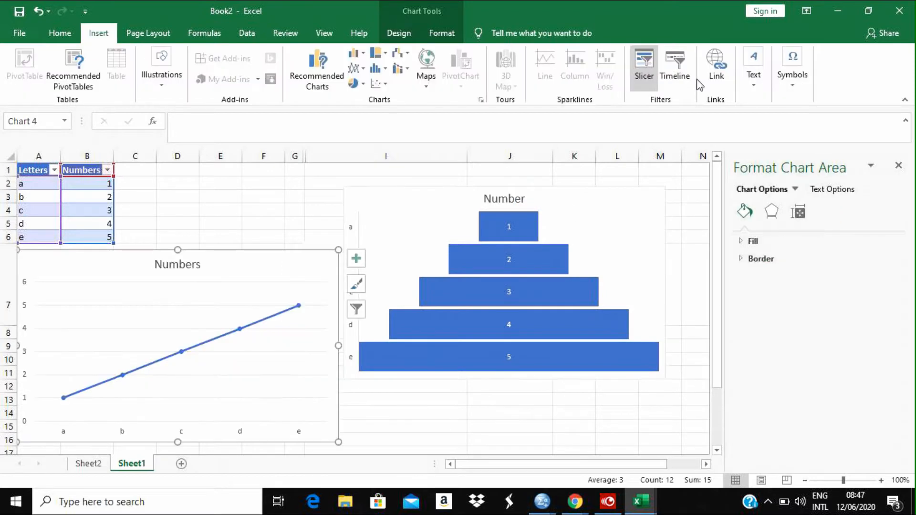
{"action": "left_click", "coordinate": [237, 224]}
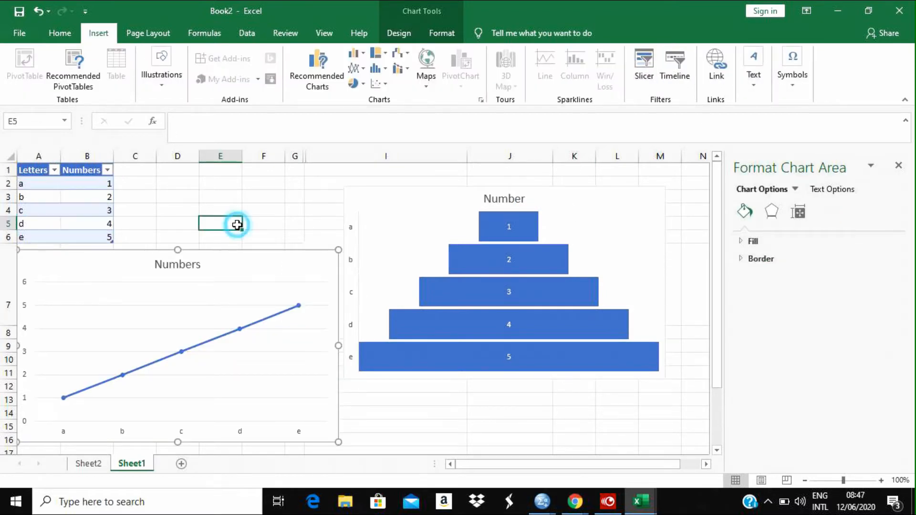
{"action": "left_click", "coordinate": [384, 289]}
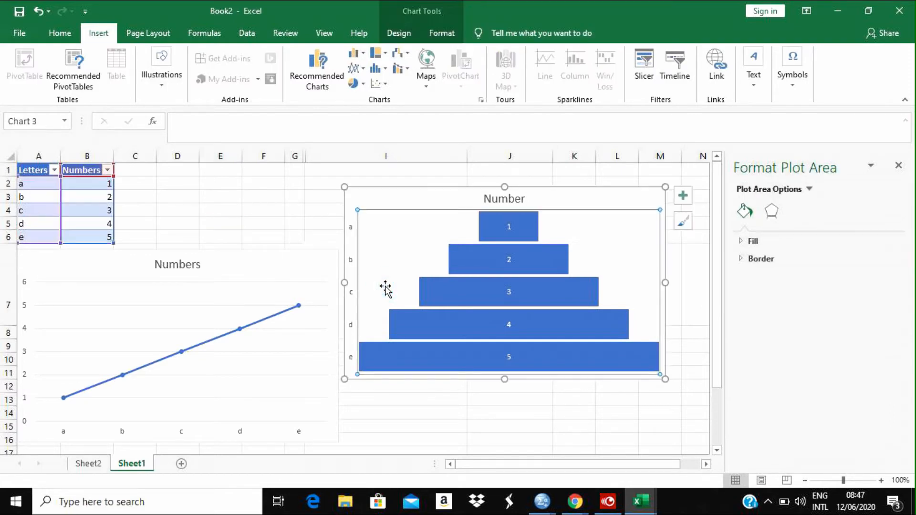
Step: Add a text box reading "Line" beneath the plotted line in the Numbers line chart
{"action": "left_click", "coordinate": [753, 65]}
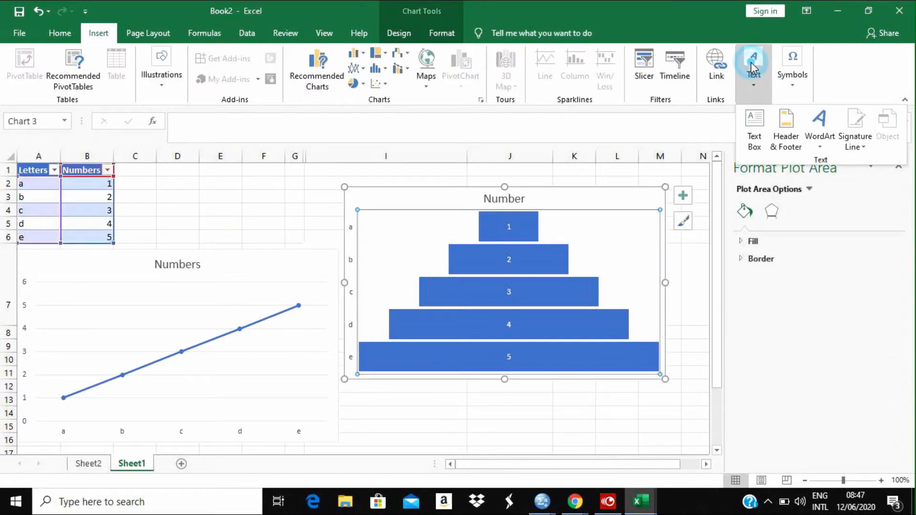
{"action": "left_click", "coordinate": [757, 130]}
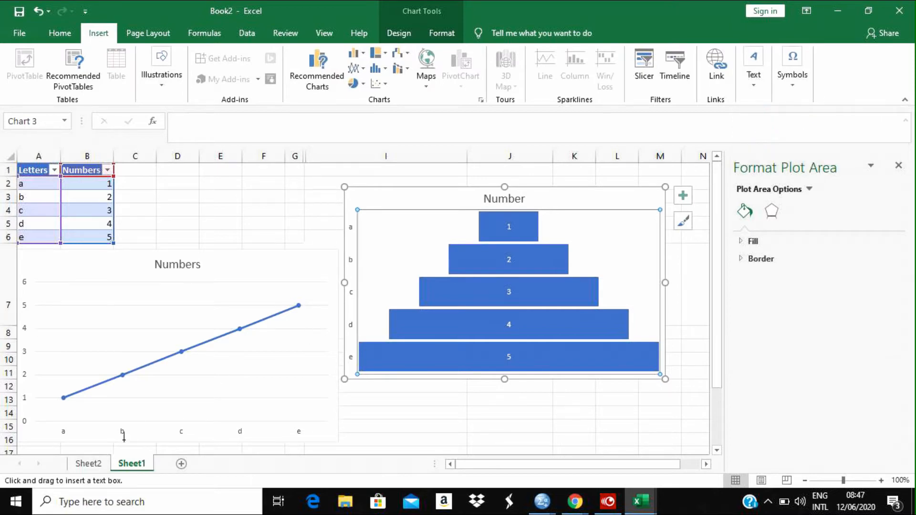
{"action": "left_click", "coordinate": [182, 388]}
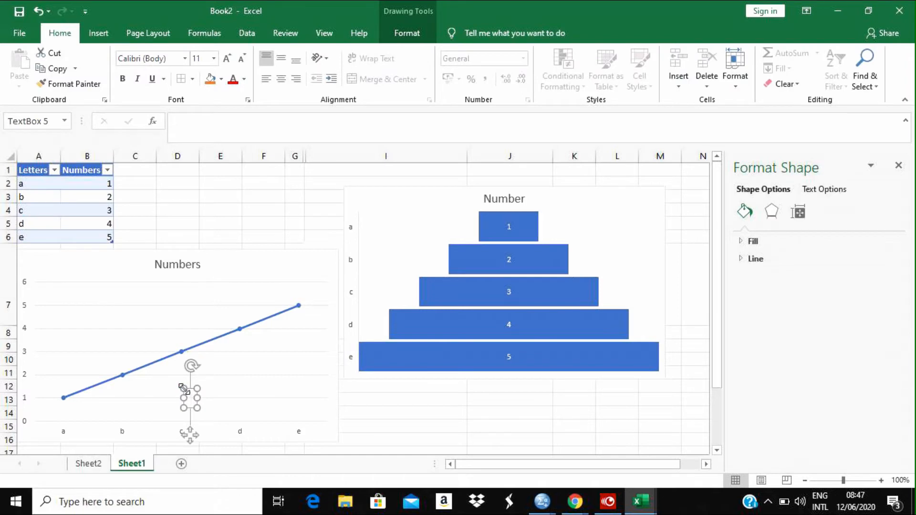
{"action": "type", "text": "Line"}
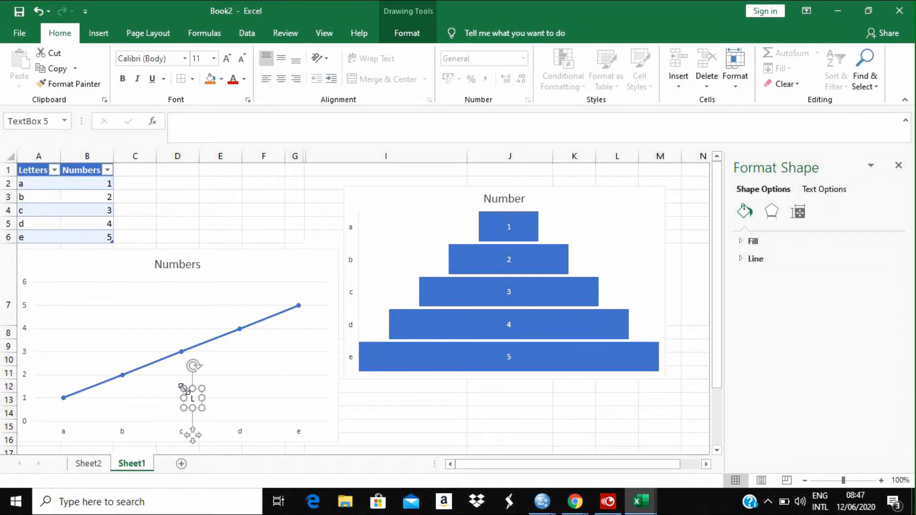
{"action": "left_click", "coordinate": [238, 393]}
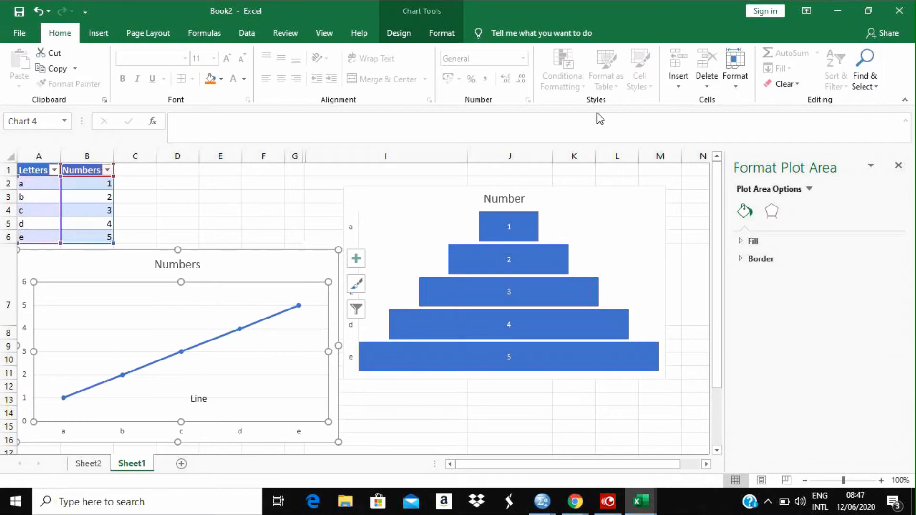
Step: Try to insert the plus-minus symbol (±) while the Numbers line chart is selected
{"action": "left_click", "coordinate": [99, 39]}
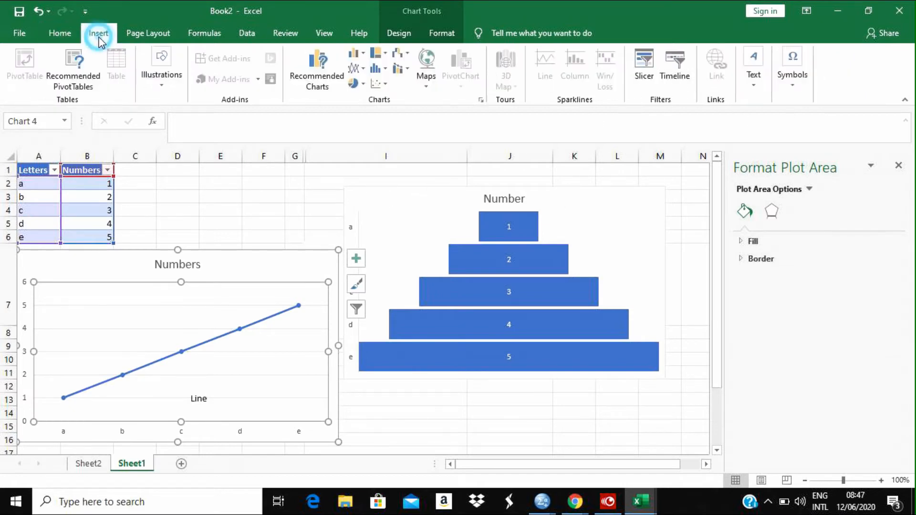
{"action": "left_click", "coordinate": [792, 75]}
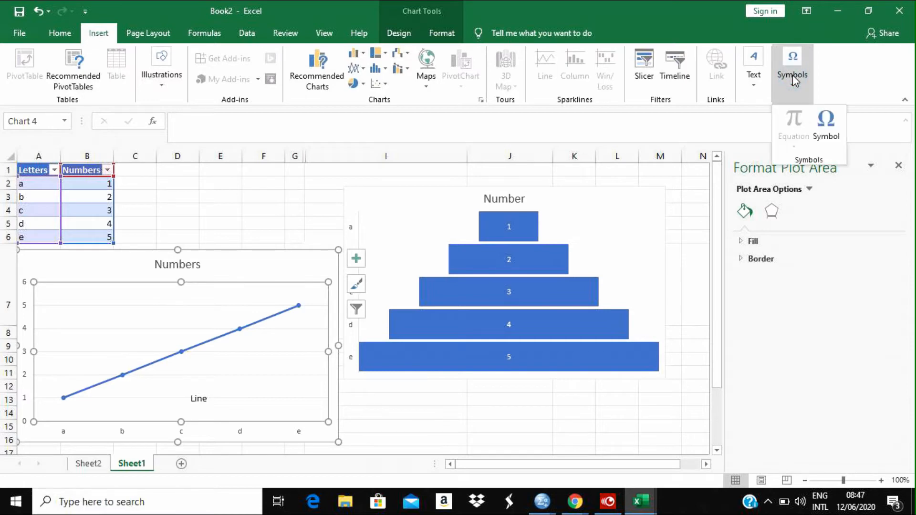
{"action": "left_click", "coordinate": [822, 132]}
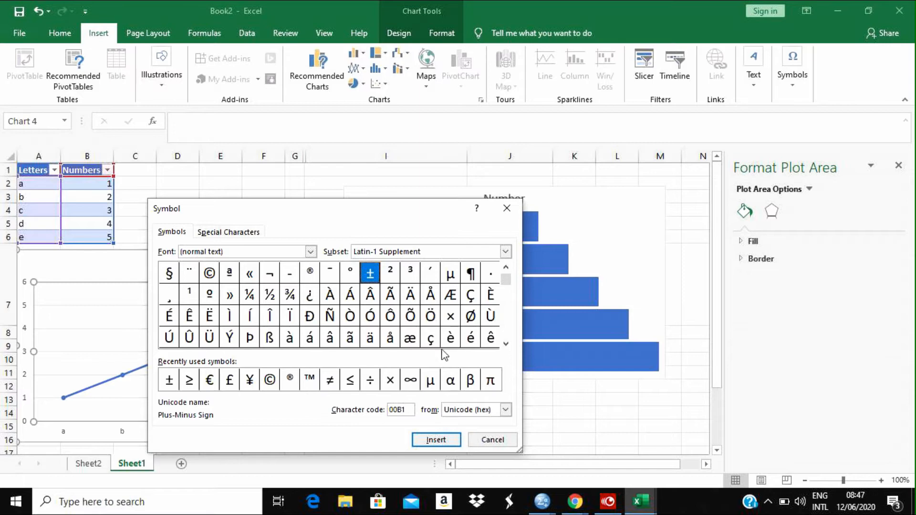
{"action": "left_click", "coordinate": [169, 381]}
{"action": "left_click", "coordinate": [436, 440]}
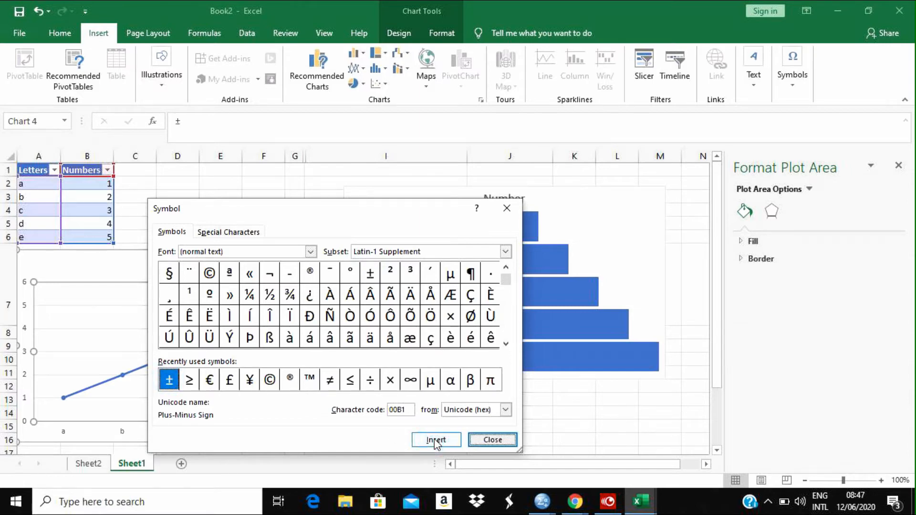
{"action": "left_click", "coordinate": [493, 439]}
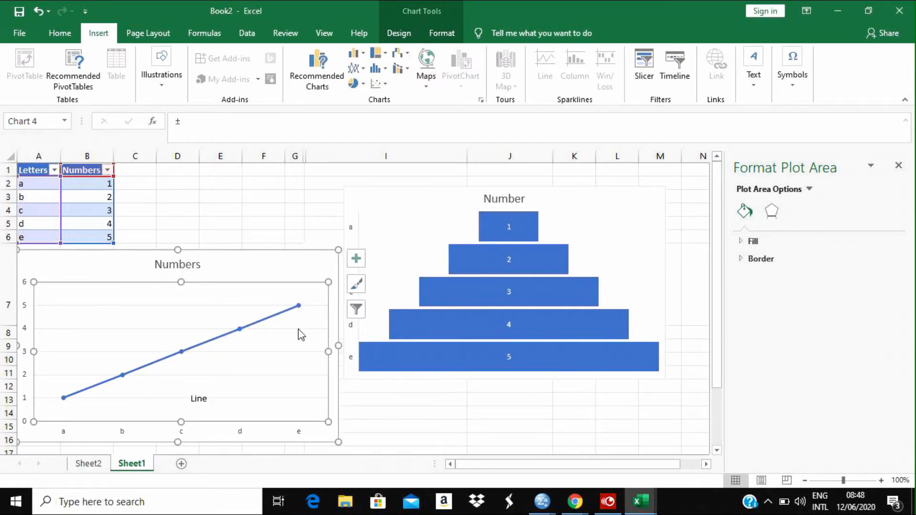
Step: Insert the plus-minus symbol (±) into cell E4
{"action": "left_click", "coordinate": [199, 212]}
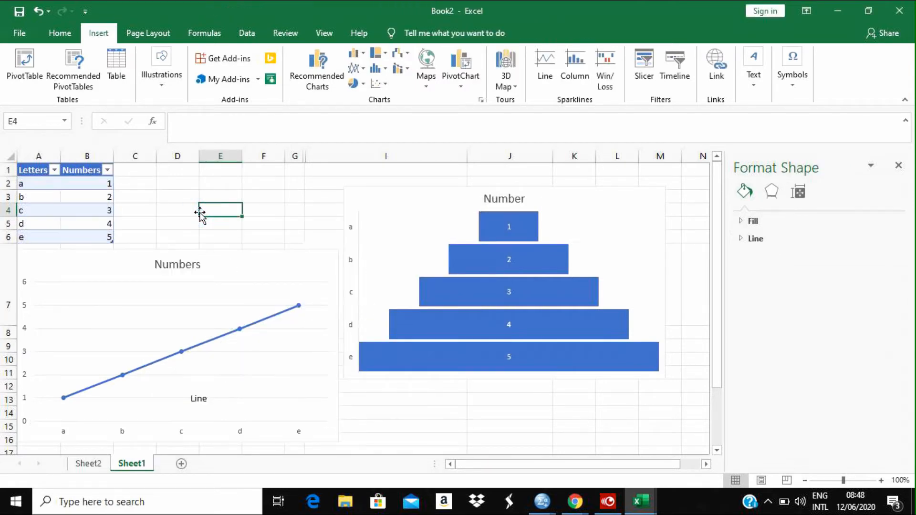
{"action": "left_click", "coordinate": [793, 88]}
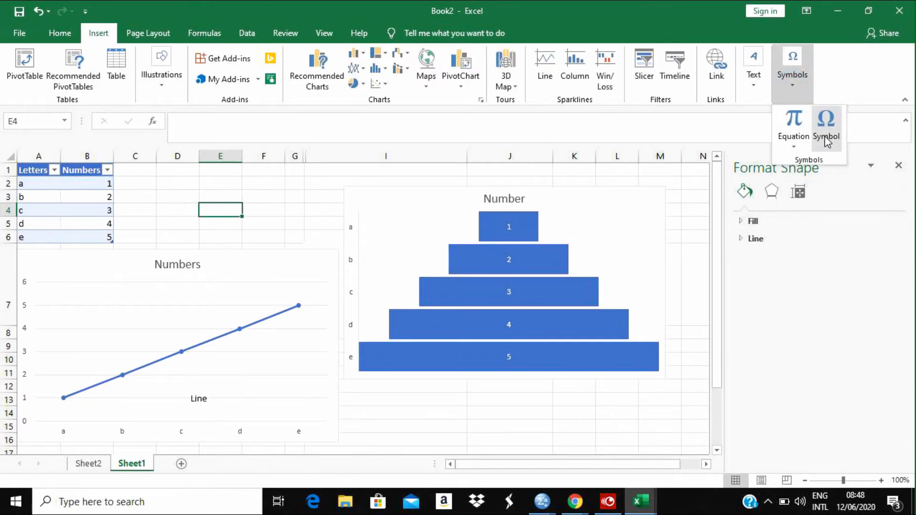
{"action": "left_click", "coordinate": [826, 138]}
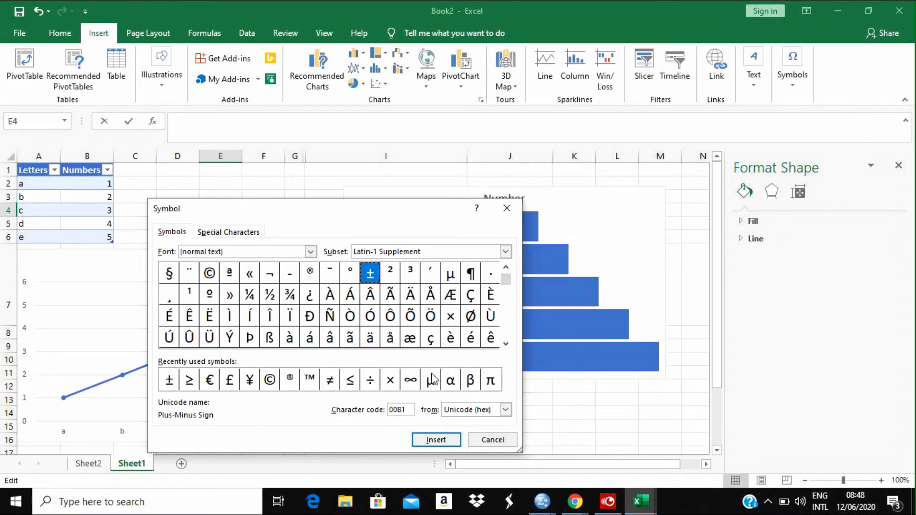
{"action": "left_click", "coordinate": [435, 439]}
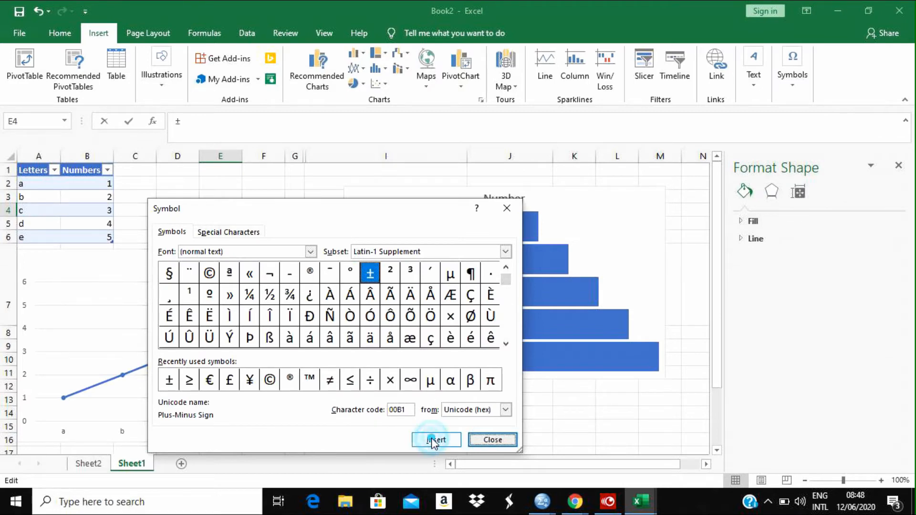
{"action": "left_click", "coordinate": [485, 439]}
{"action": "left_click", "coordinate": [264, 198]}
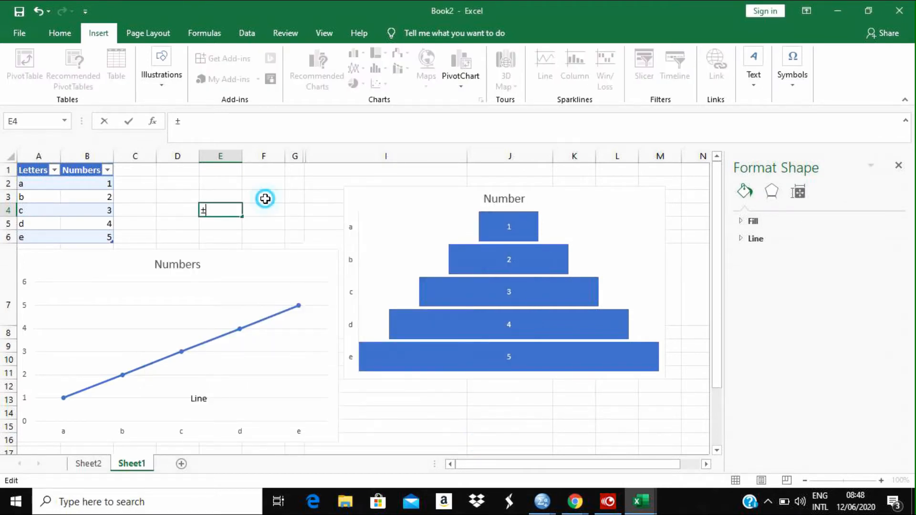
{"action": "left_click", "coordinate": [215, 206]}
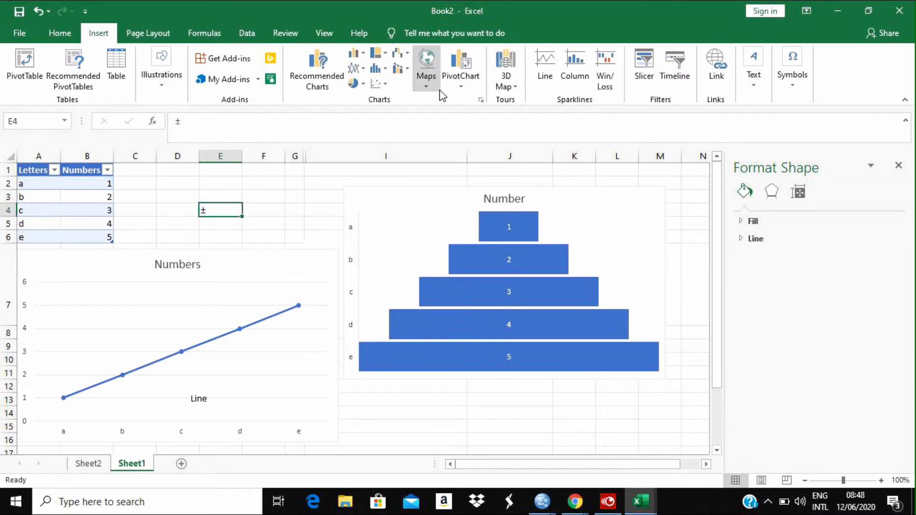
Step: Browse the available workbook themes and theme color sets without applying any
{"action": "left_click", "coordinate": [141, 34]}
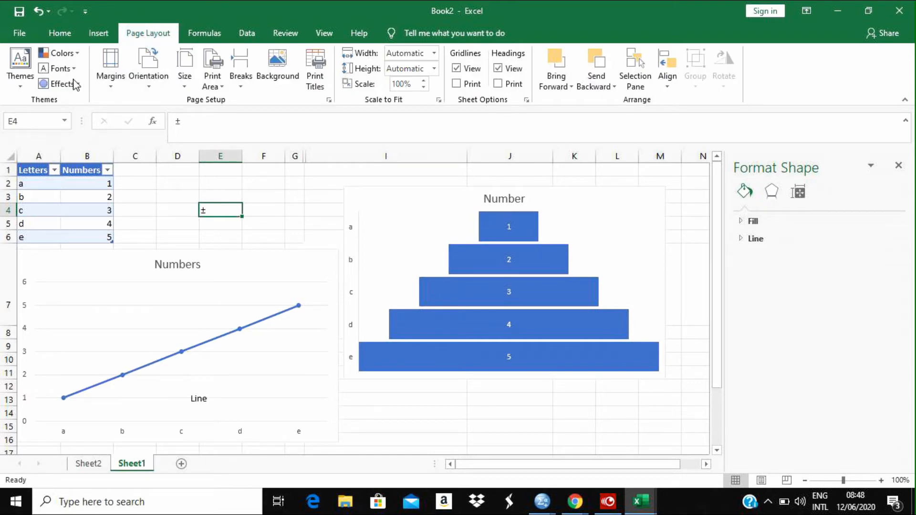
{"action": "left_click", "coordinate": [26, 77]}
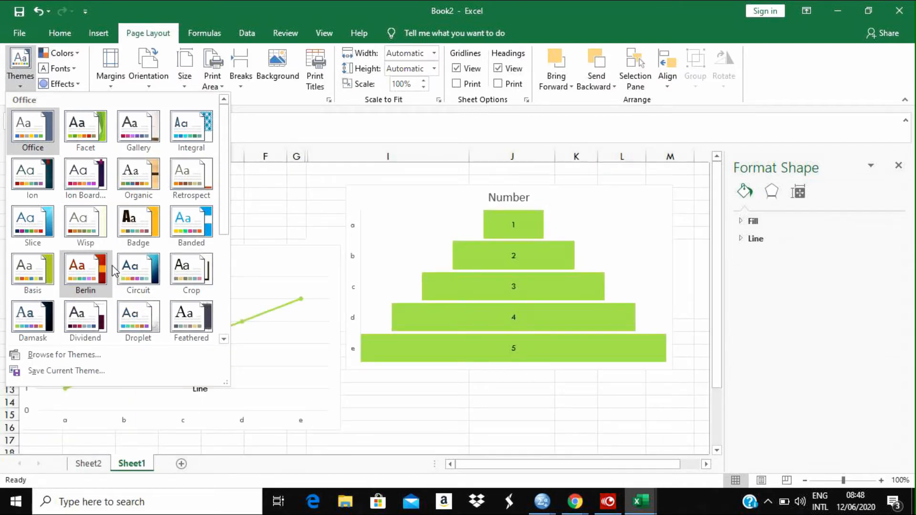
{"action": "left_click", "coordinate": [267, 217]}
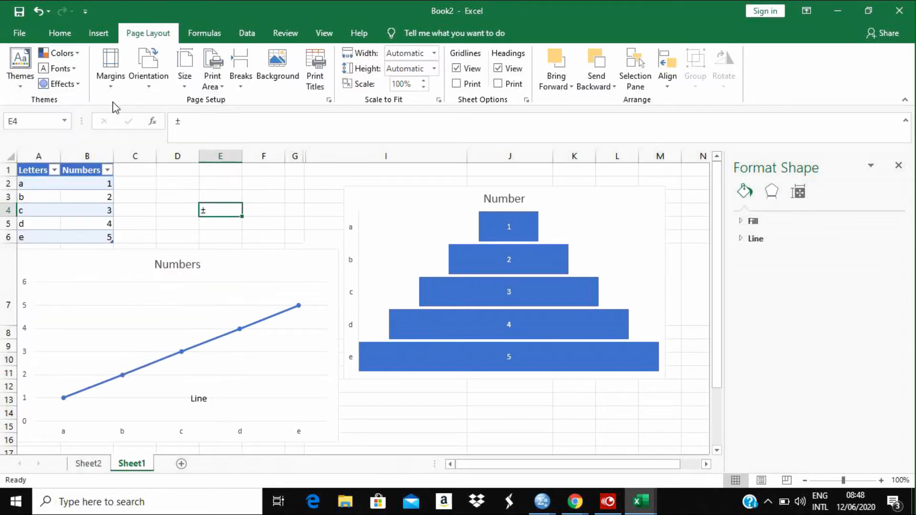
{"action": "left_click", "coordinate": [79, 57]}
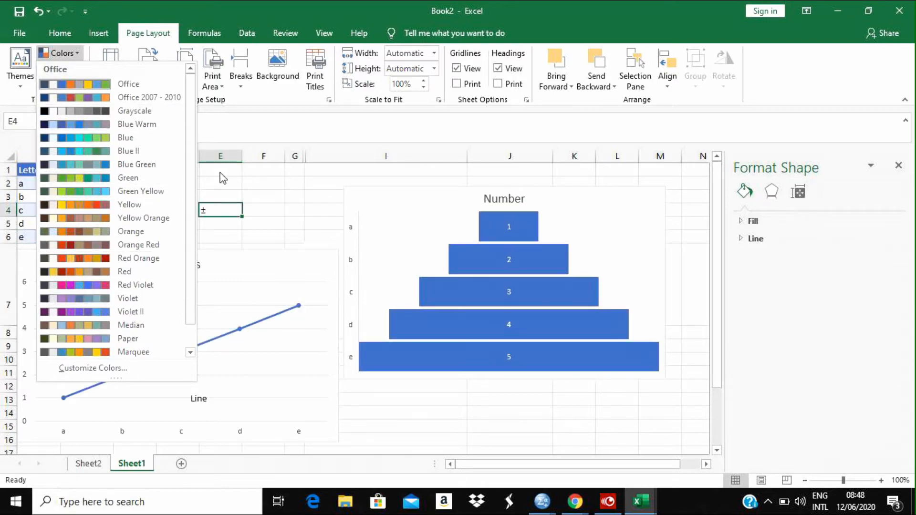
{"action": "left_click", "coordinate": [254, 199]}
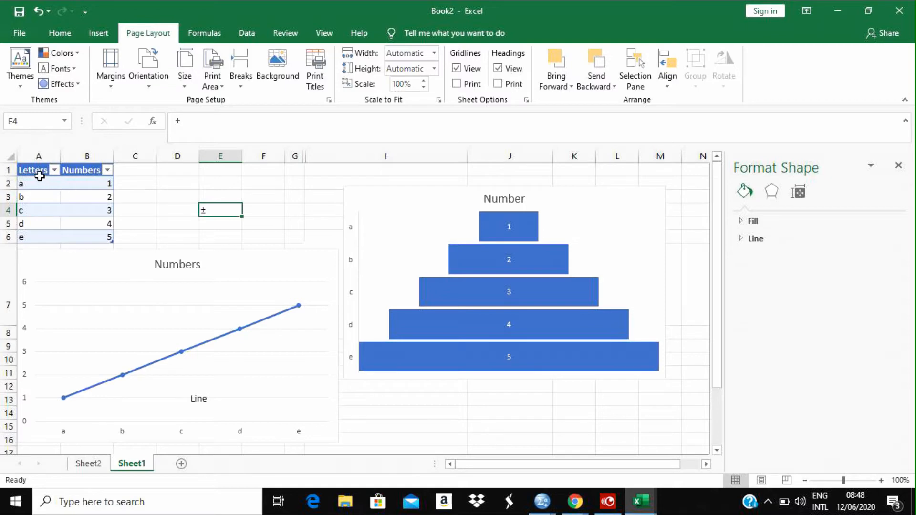
Step: Browse the available theme font sets with table cells A1:B5 selected, without applying any
{"action": "left_click_drag", "start_coordinate": [39, 173], "coordinate": [99, 225]}
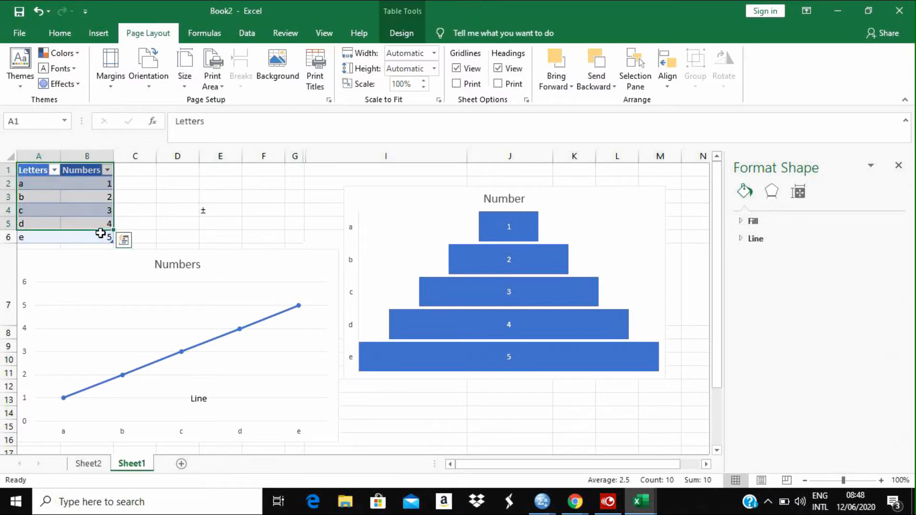
{"action": "left_click", "coordinate": [75, 69]}
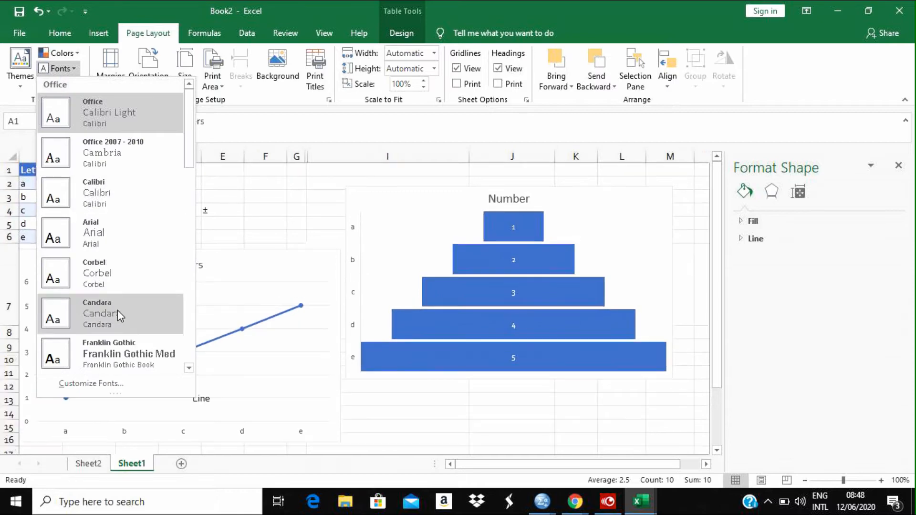
{"action": "left_click", "coordinate": [235, 184]}
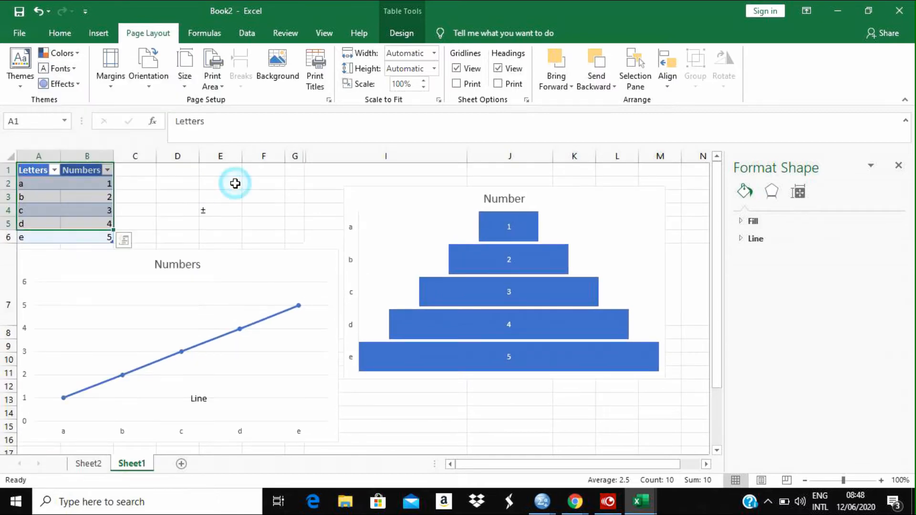
Step: Apply custom page margins to Sheet1: left 0, right 4.3, top 13.9 and bottom 0.4
{"action": "left_click", "coordinate": [115, 89]}
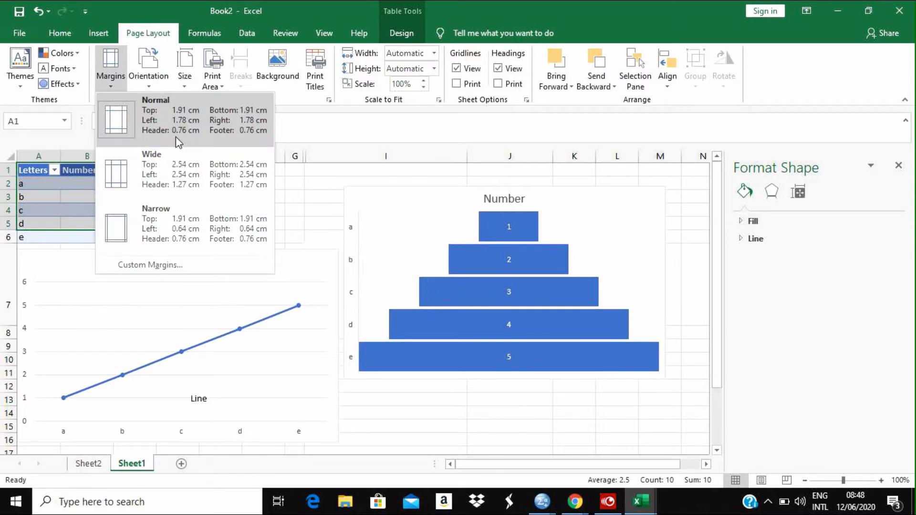
{"action": "left_click", "coordinate": [159, 266]}
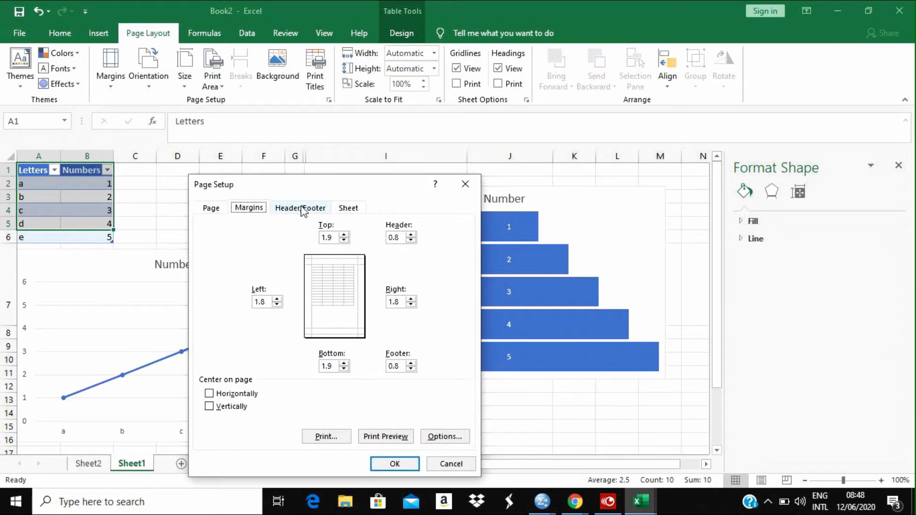
{"action": "left_click", "coordinate": [302, 210]}
{"action": "left_click", "coordinate": [347, 210]}
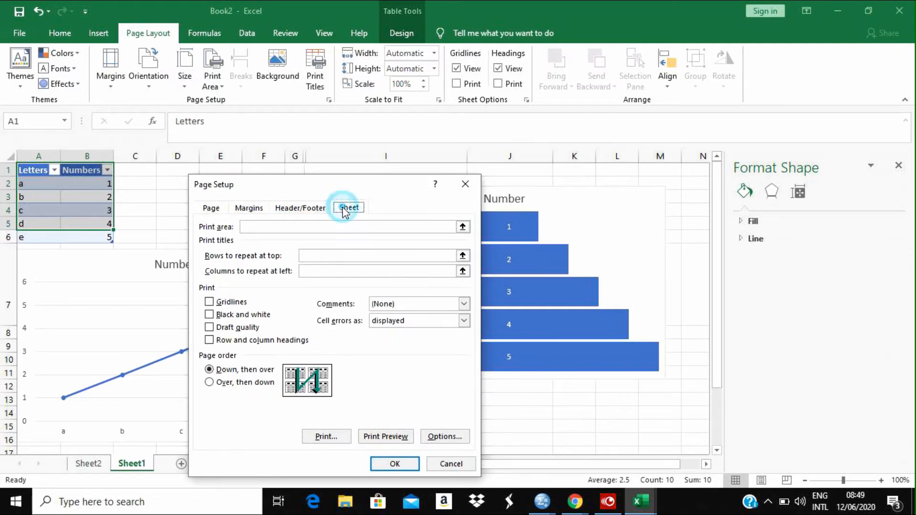
{"action": "left_click", "coordinate": [310, 210]}
{"action": "left_click", "coordinate": [248, 208]}
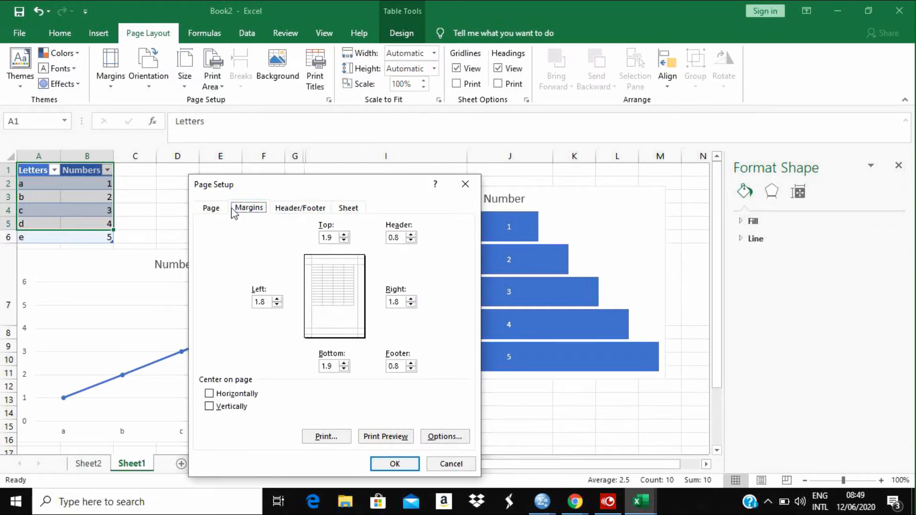
{"action": "left_click", "coordinate": [277, 305]}
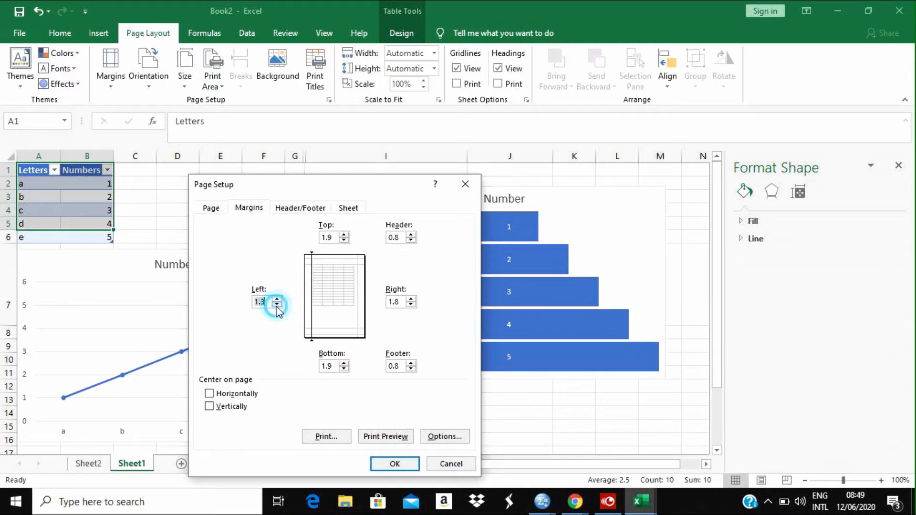
{"action": "left_click", "coordinate": [411, 299]}
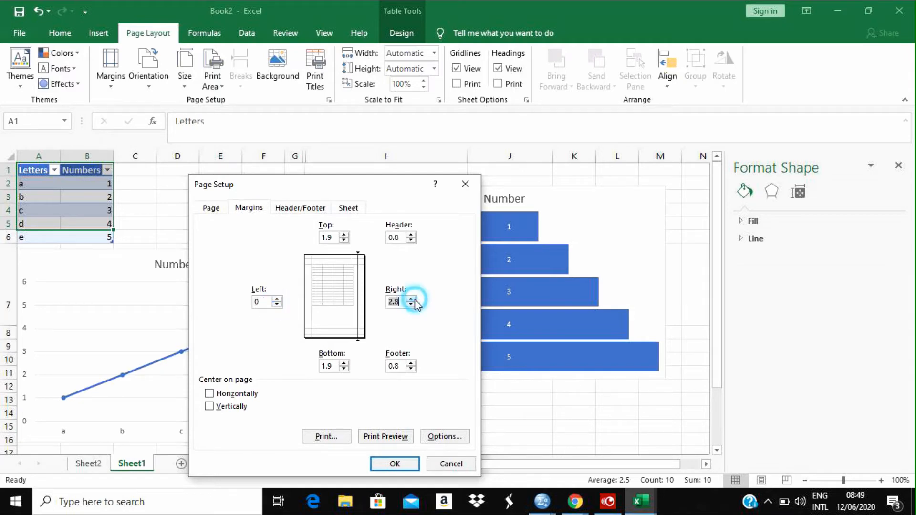
{"action": "left_click", "coordinate": [344, 235]}
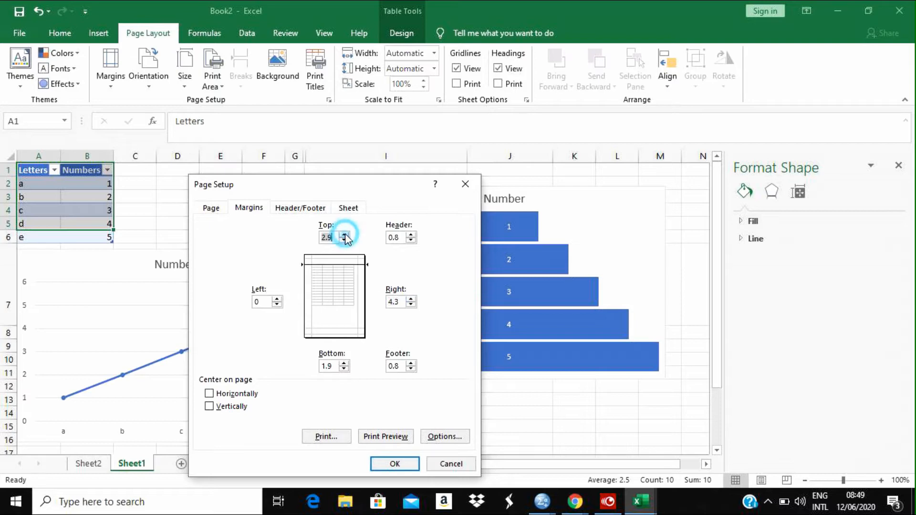
{"action": "left_click", "coordinate": [344, 370]}
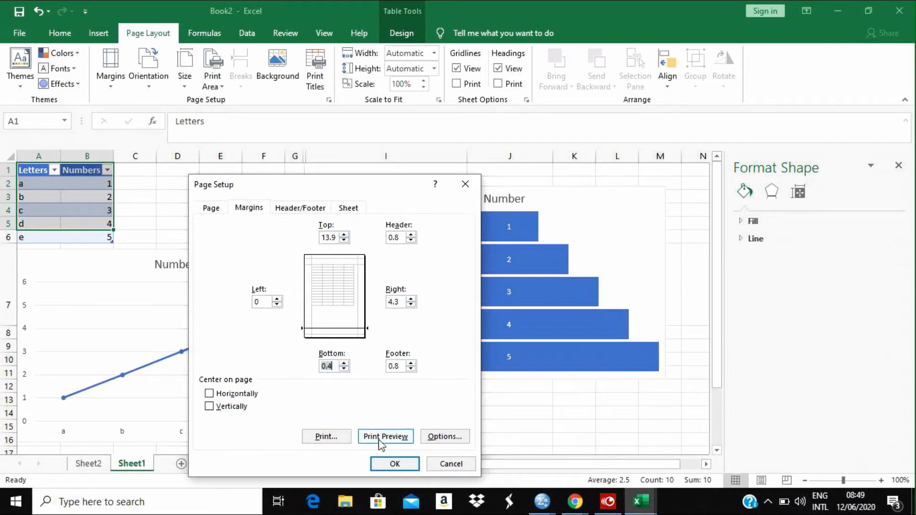
{"action": "left_click", "coordinate": [389, 465]}
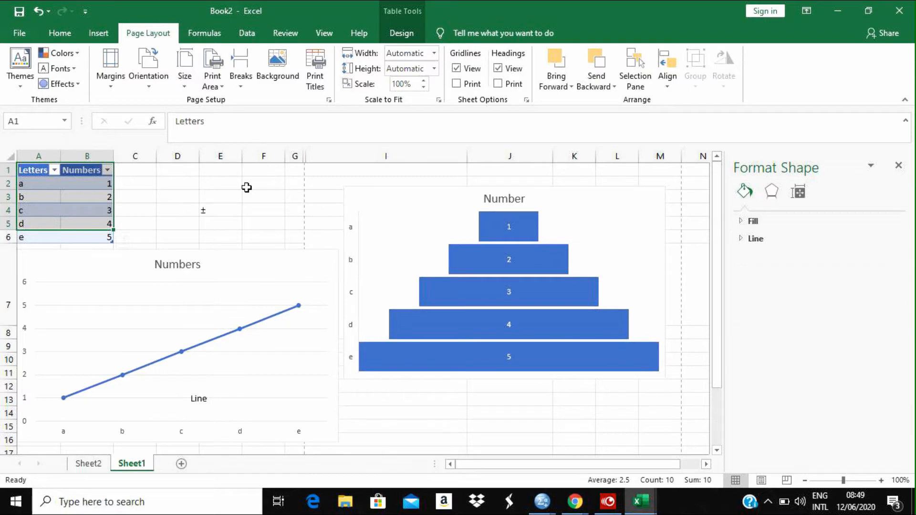
Step: Set the page orientation to Landscape and the paper size to A4
{"action": "left_click", "coordinate": [153, 84]}
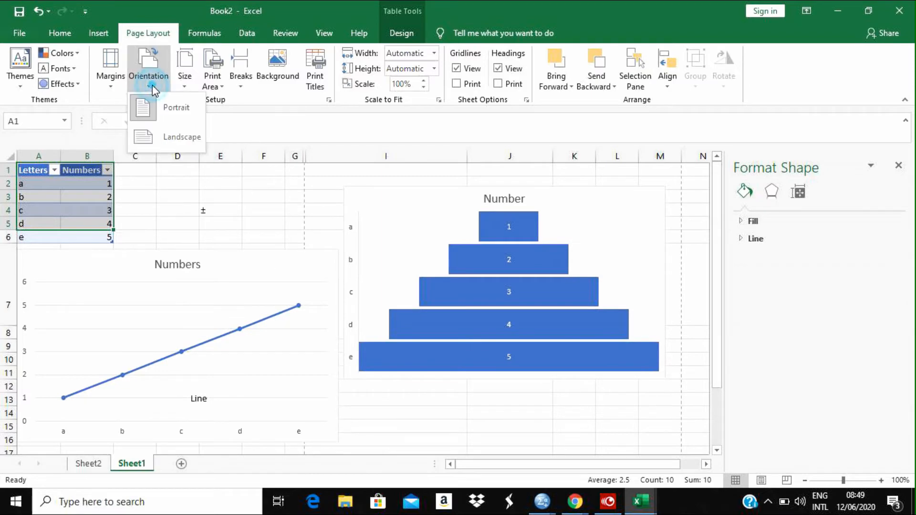
{"action": "left_click", "coordinate": [156, 134]}
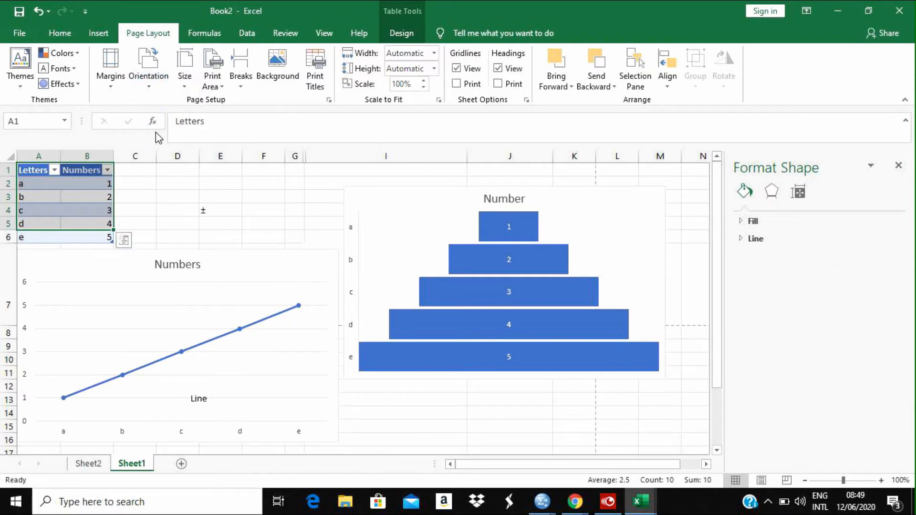
{"action": "left_click", "coordinate": [184, 76]}
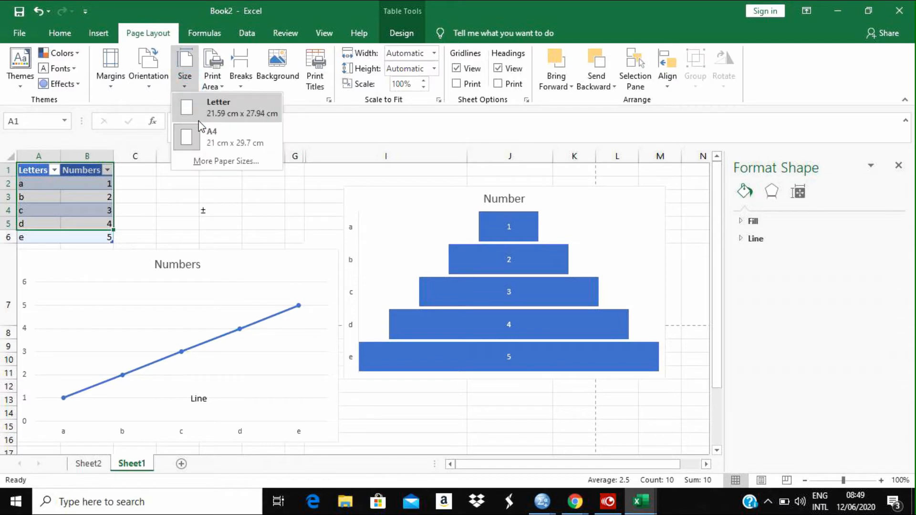
{"action": "left_click", "coordinate": [211, 137]}
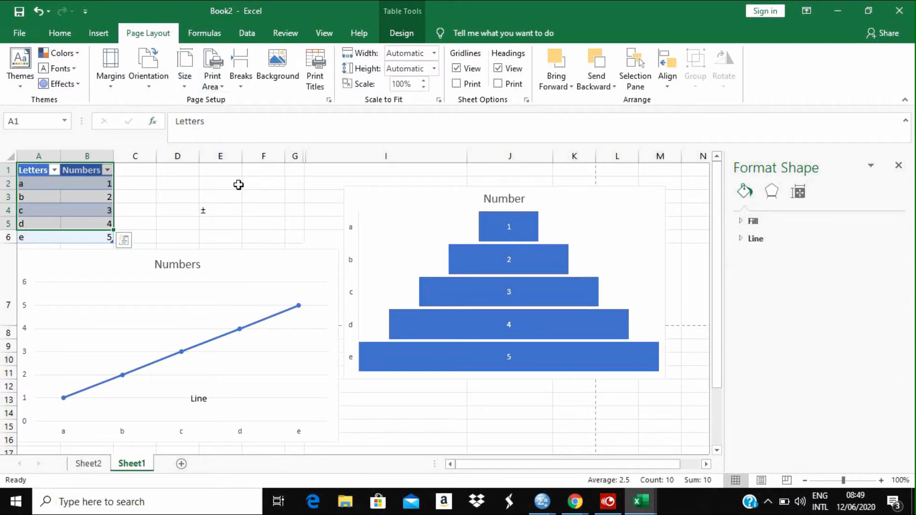
Step: View Sheet1 in Page Break Preview and Page Layout view, and return it to Normal view
{"action": "left_click", "coordinate": [20, 34]}
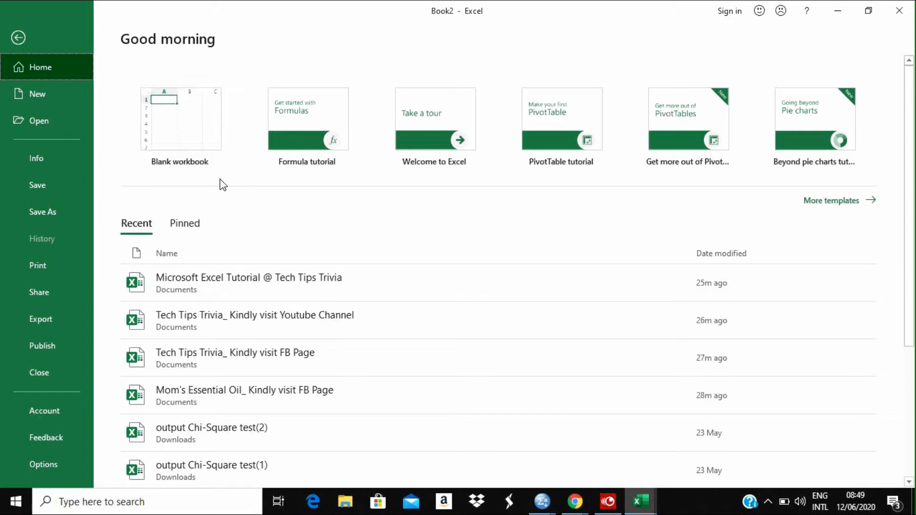
{"action": "left_click", "coordinate": [18, 38]}
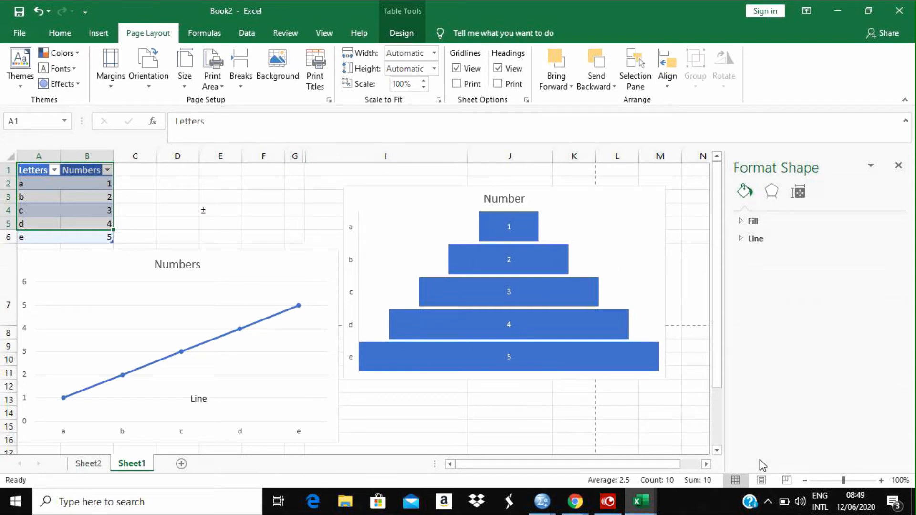
{"action": "left_click", "coordinate": [786, 480]}
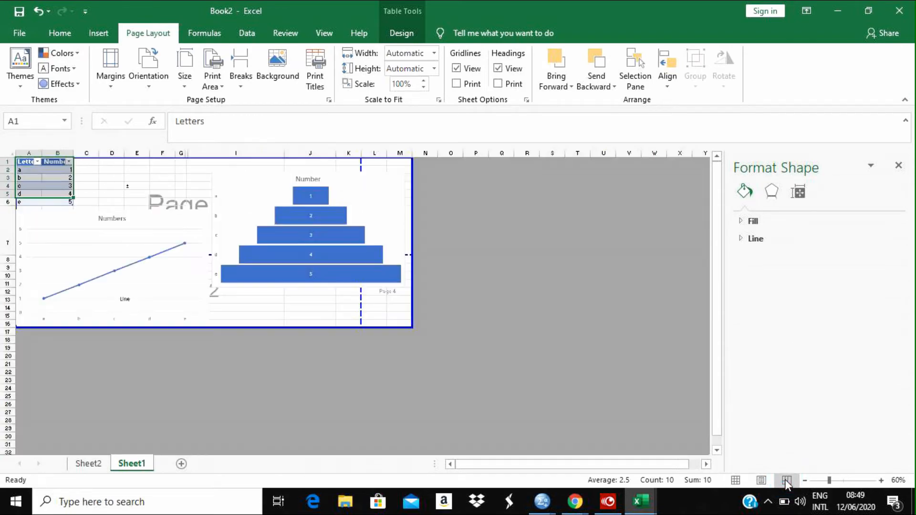
{"action": "left_click", "coordinate": [754, 482]}
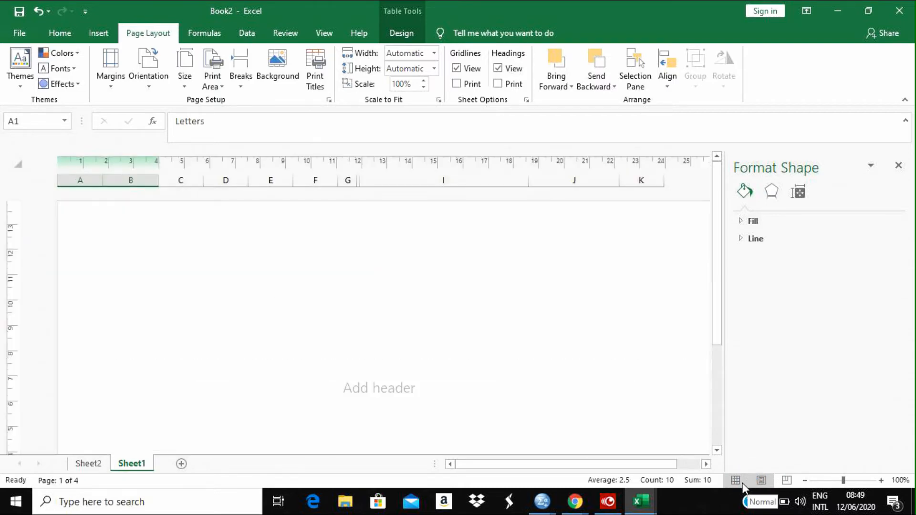
{"action": "left_click", "coordinate": [739, 482]}
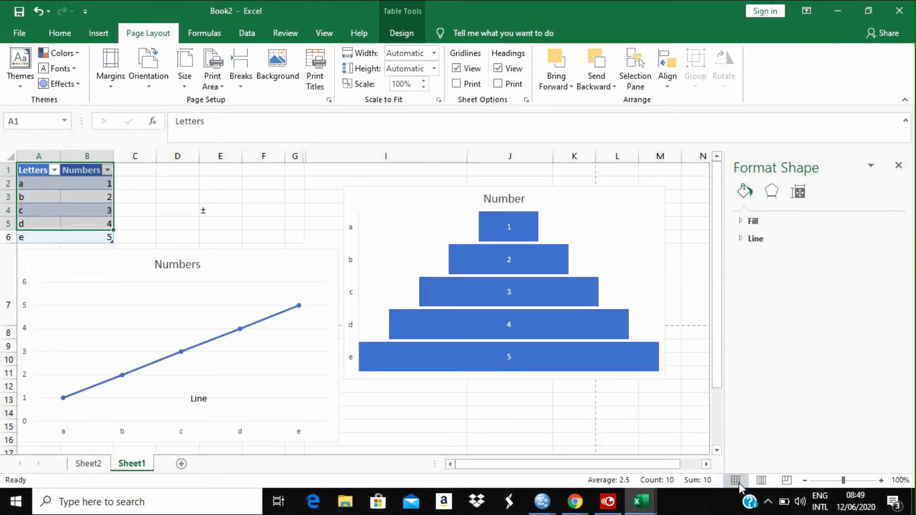
Step: Set the Letters and Numbers table range A1:B6 as the print area and check it in the print preview
{"action": "left_click", "coordinate": [278, 208]}
{"action": "left_click", "coordinate": [212, 81]}
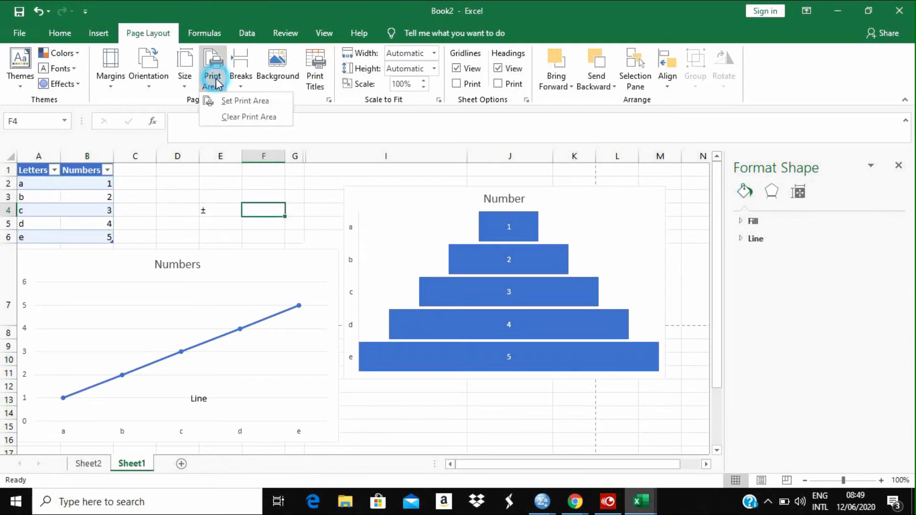
{"action": "left_click", "coordinate": [209, 184]}
{"action": "left_click_drag", "start_coordinate": [36, 171], "coordinate": [101, 235]}
{"action": "left_click", "coordinate": [219, 87]}
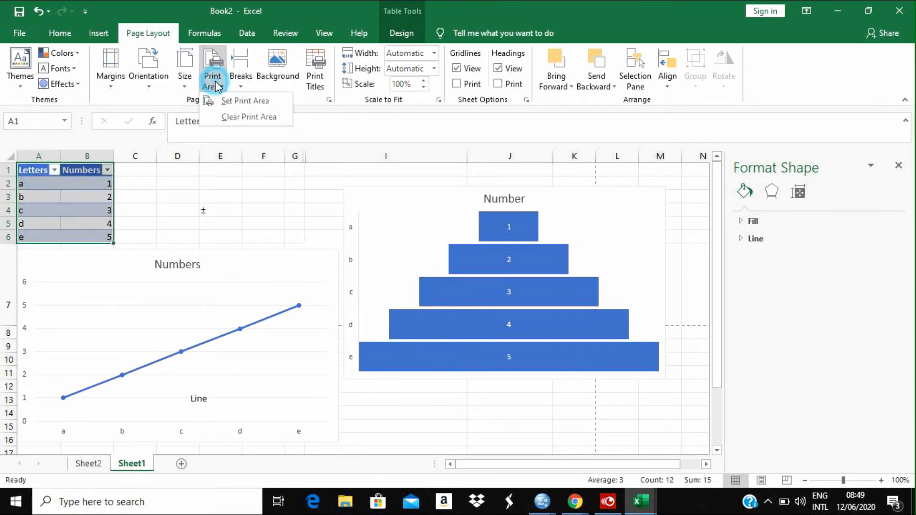
{"action": "left_click", "coordinate": [231, 103]}
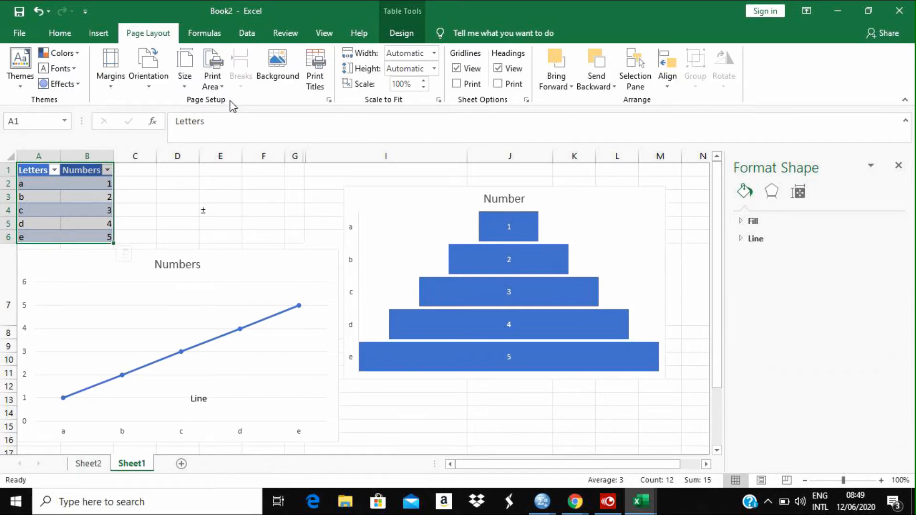
{"action": "key", "text": "ctrl+p"}
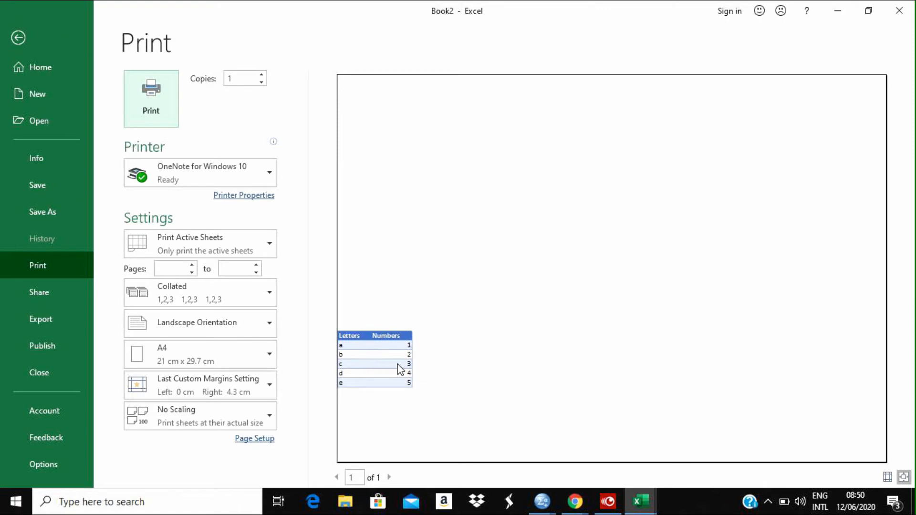
{"action": "key", "text": "Escape"}
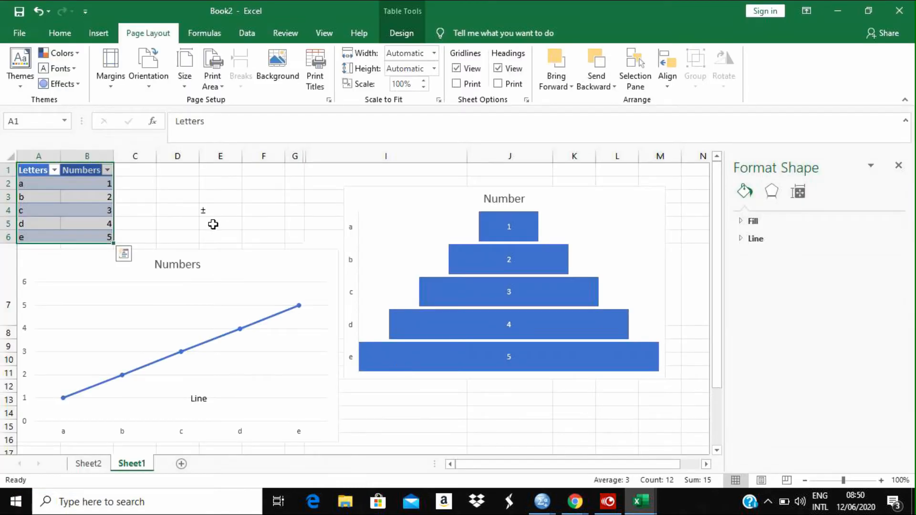
Step: Set the MSword picture from the Pictures folder as the background of Sheet1
{"action": "left_click", "coordinate": [213, 222]}
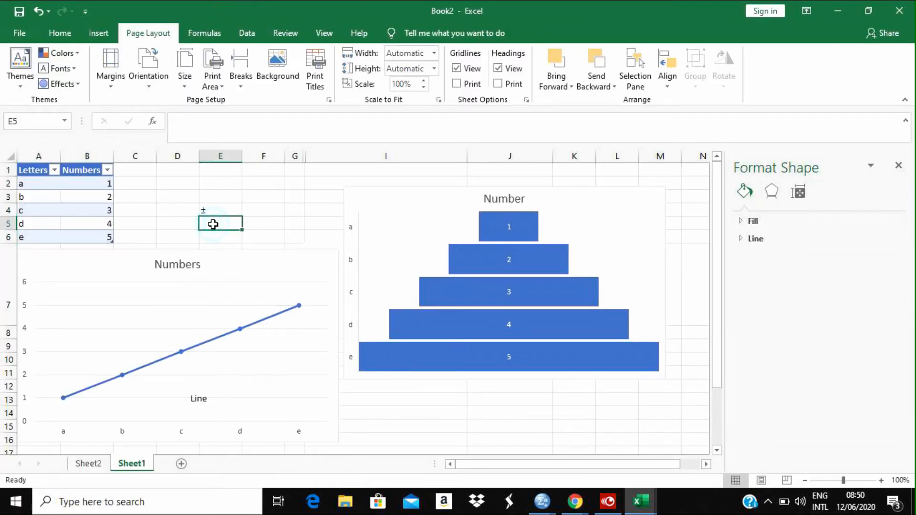
{"action": "left_click", "coordinate": [291, 75]}
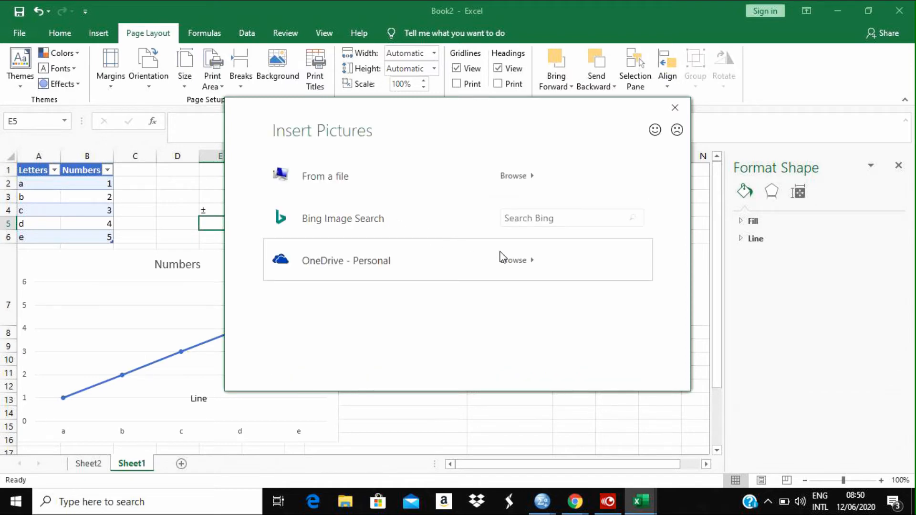
{"action": "left_click", "coordinate": [524, 180]}
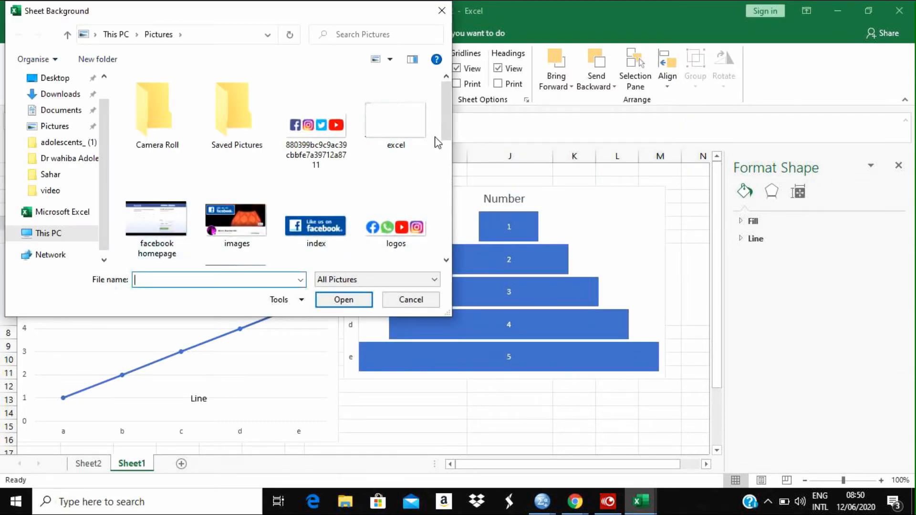
{"action": "left_click_drag", "start_coordinate": [444, 128], "coordinate": [446, 218]}
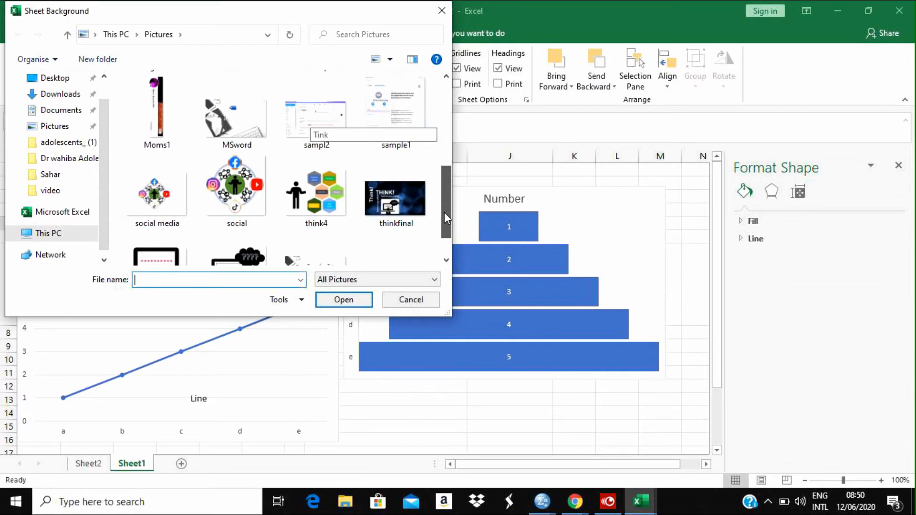
{"action": "double_click", "coordinate": [243, 129]}
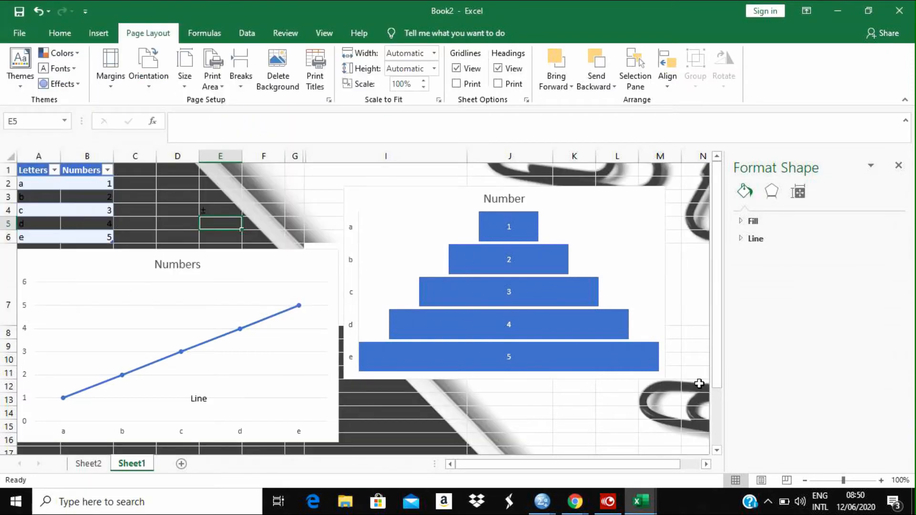
Step: Examine the sheet with its background picture and its print preview, and return to the worksheet
{"action": "mouse_move", "coordinate": [717, 305]}
{"action": "left_mouse_down"}
{"action": "mouse_move", "coordinate": [716, 334]}
{"action": "mouse_move", "coordinate": [718, 305]}
{"action": "left_mouse_up"}
{"action": "left_click", "coordinate": [235, 195]}
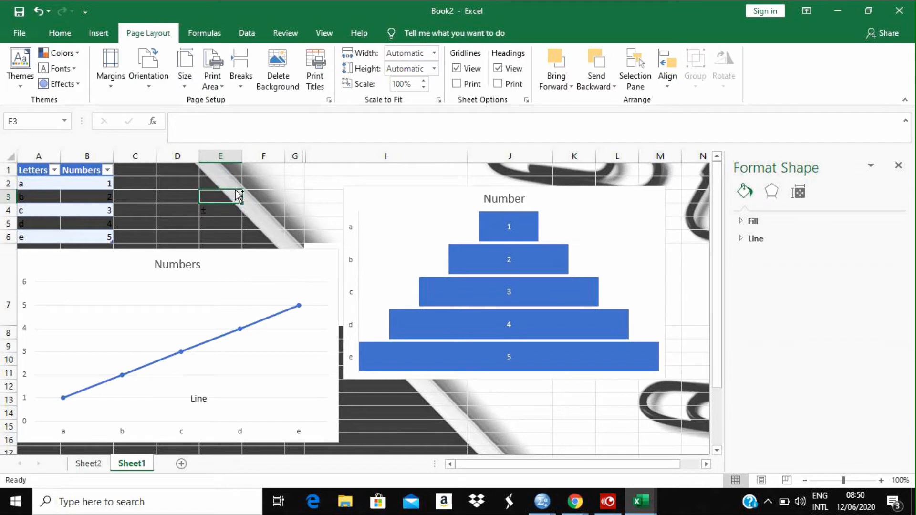
{"action": "key", "text": "ctrl+p"}
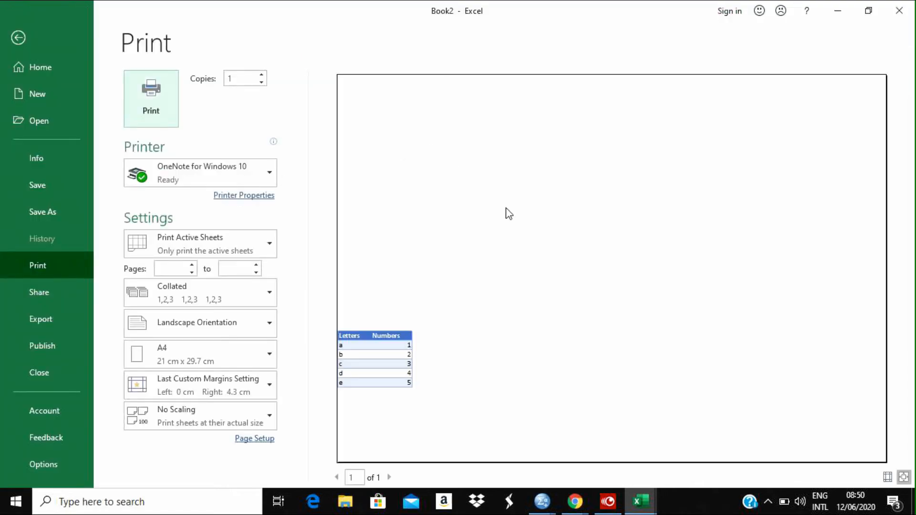
{"action": "key", "text": "Escape"}
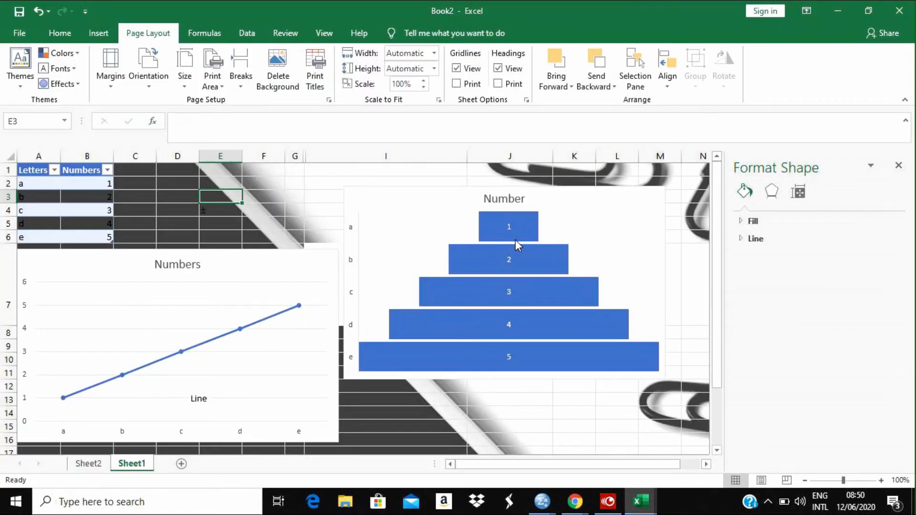
{"action": "left_click", "coordinate": [262, 185]}
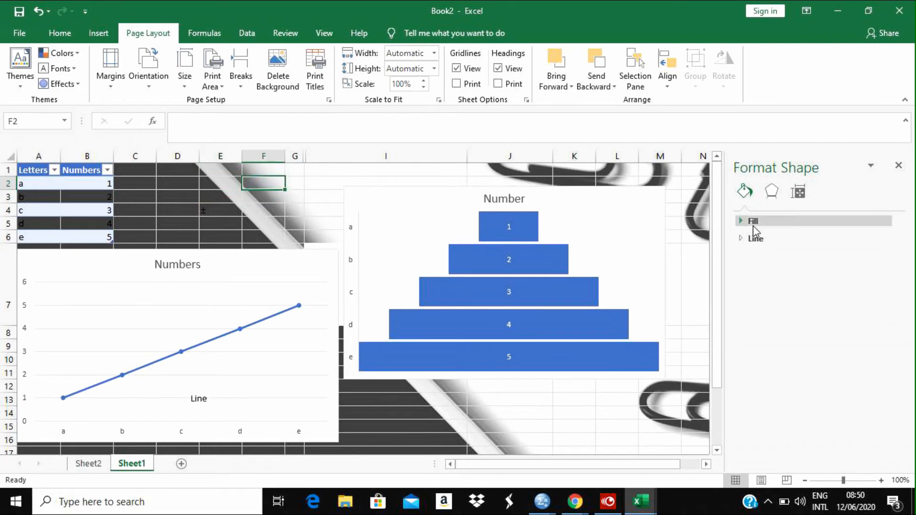
Step: Delete the background picture from Sheet1
{"action": "left_click_drag", "start_coordinate": [717, 228], "coordinate": [717, 284]}
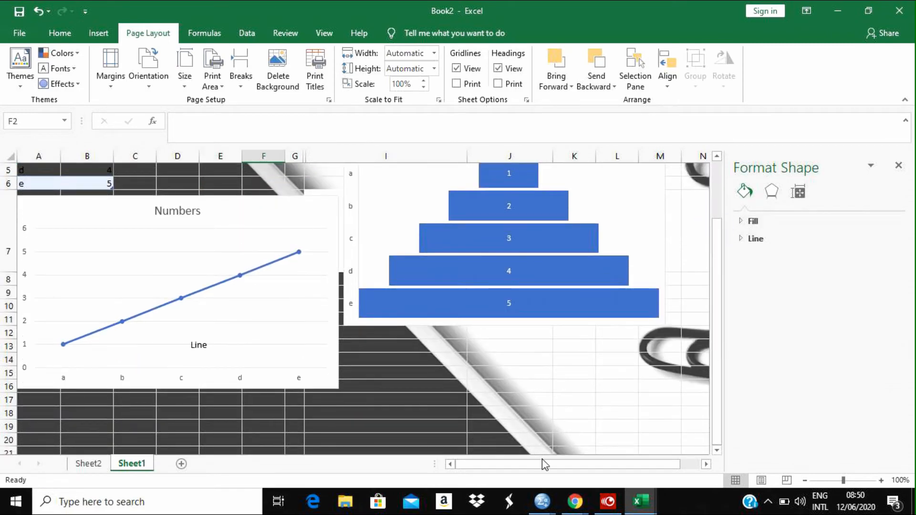
{"action": "left_click_drag", "start_coordinate": [557, 465], "coordinate": [613, 465]}
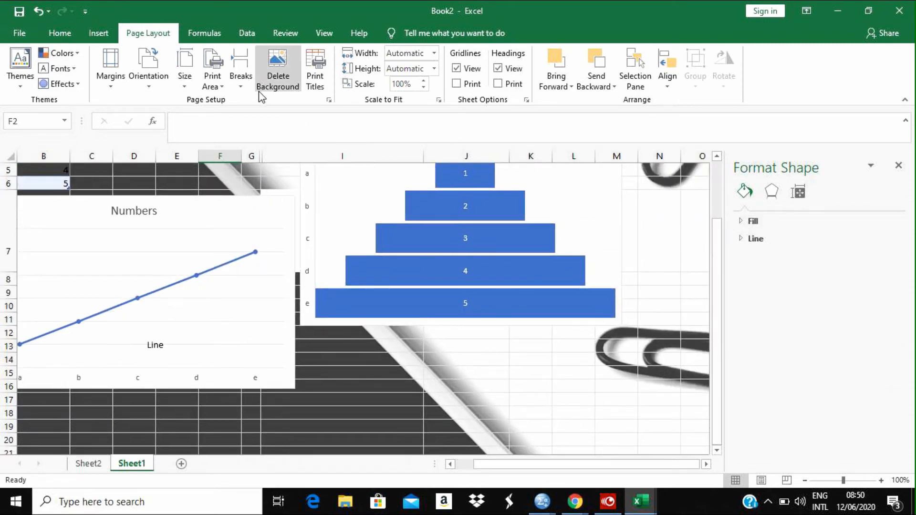
{"action": "left_click", "coordinate": [289, 88]}
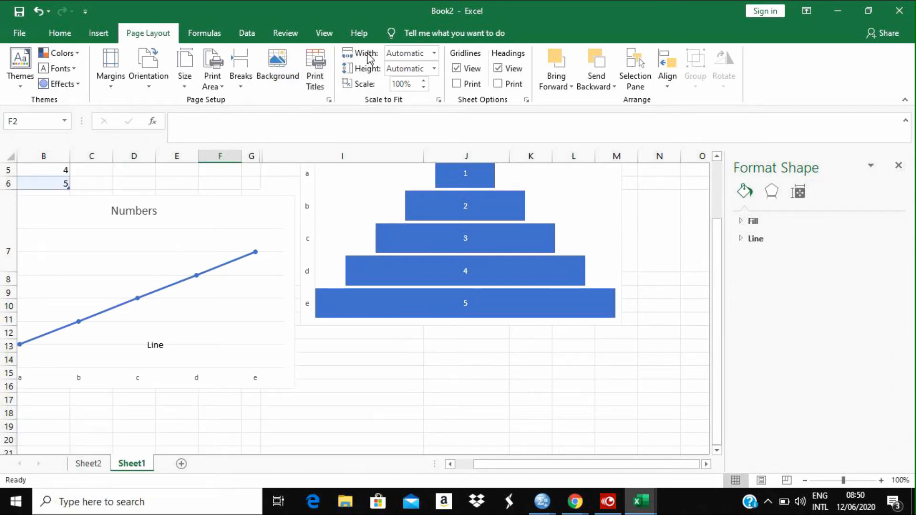
{"action": "left_click", "coordinate": [435, 53]}
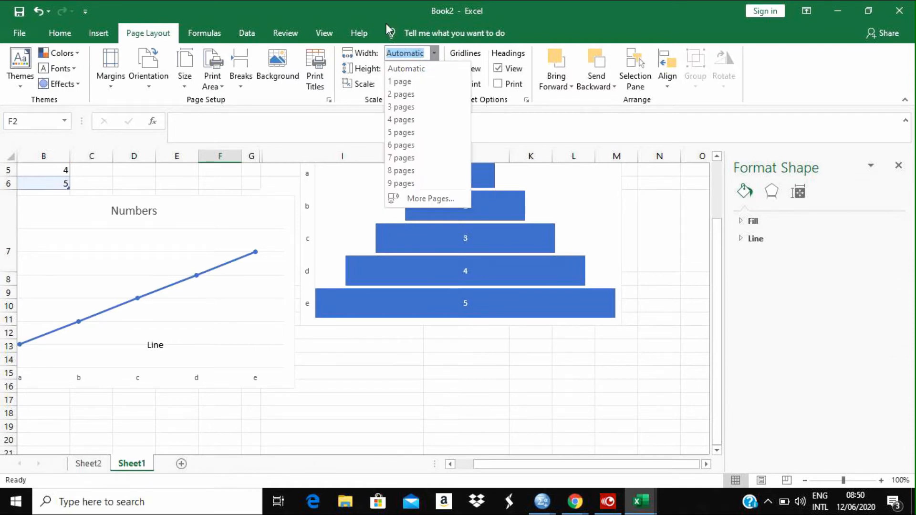
{"action": "left_click", "coordinate": [387, 18]}
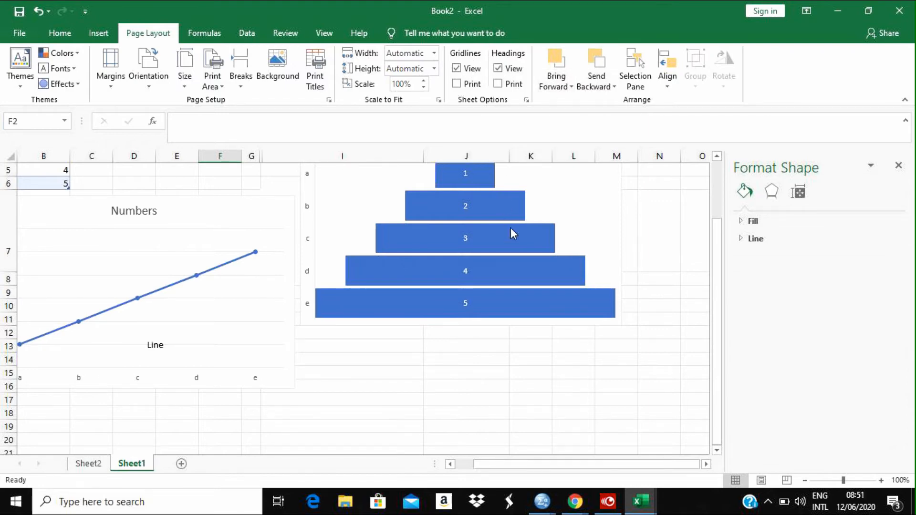
{"action": "left_click", "coordinate": [442, 355]}
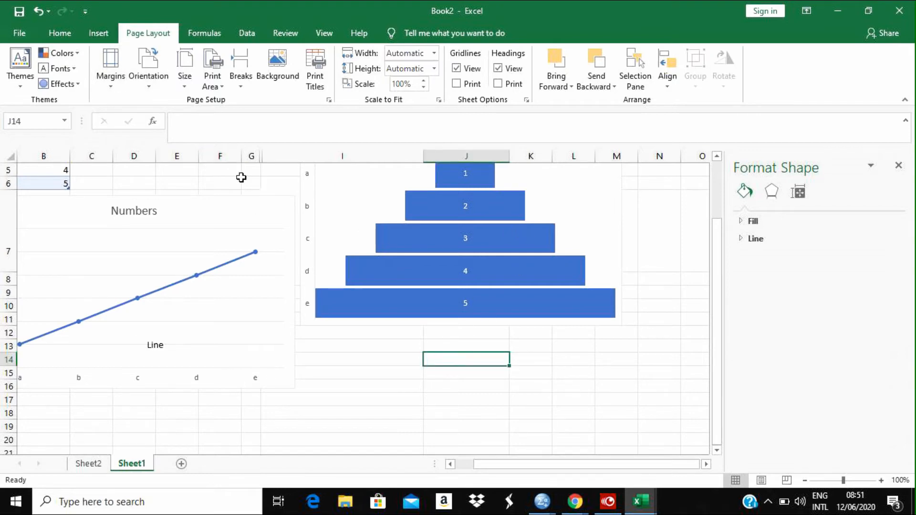
Step: Move the Numbers line chart off the social media icons picture to just below the Number funnel chart
{"action": "left_click_drag", "start_coordinate": [525, 465], "coordinate": [453, 463]}
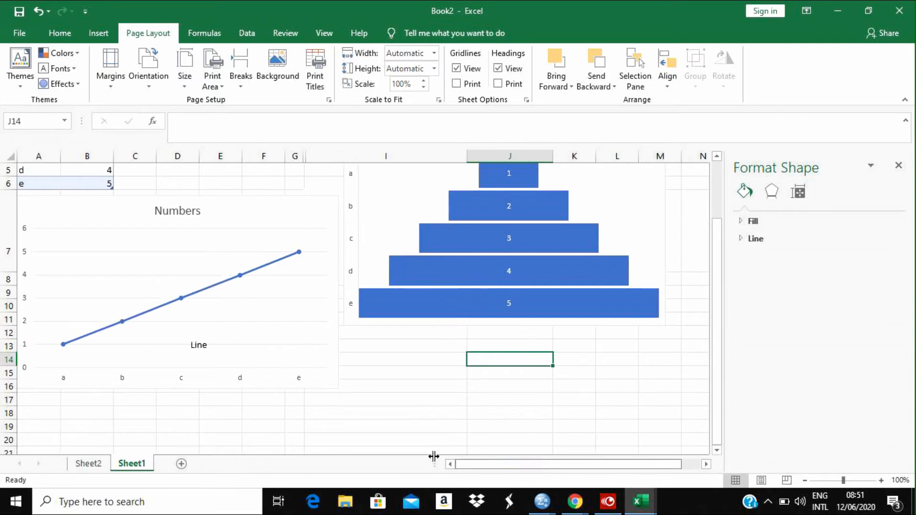
{"action": "left_click", "coordinate": [279, 327]}
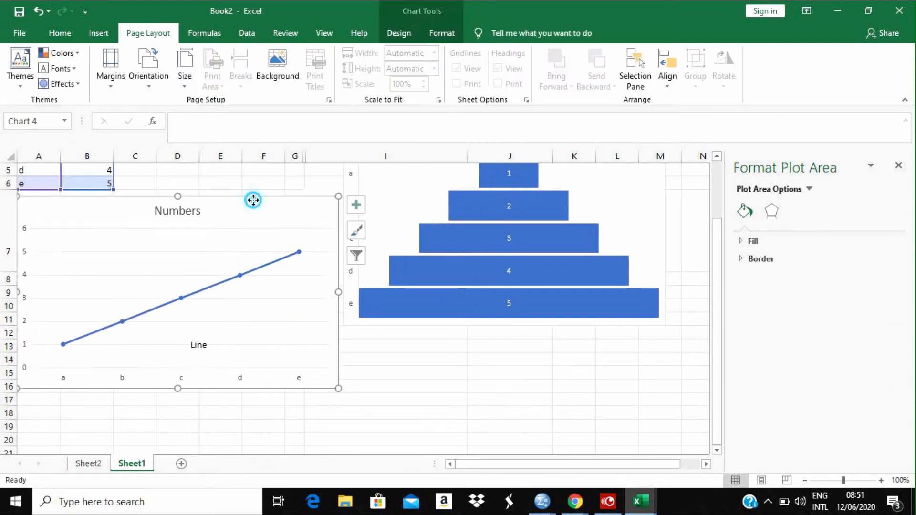
{"action": "left_click_drag", "start_coordinate": [253, 200], "coordinate": [580, 340]}
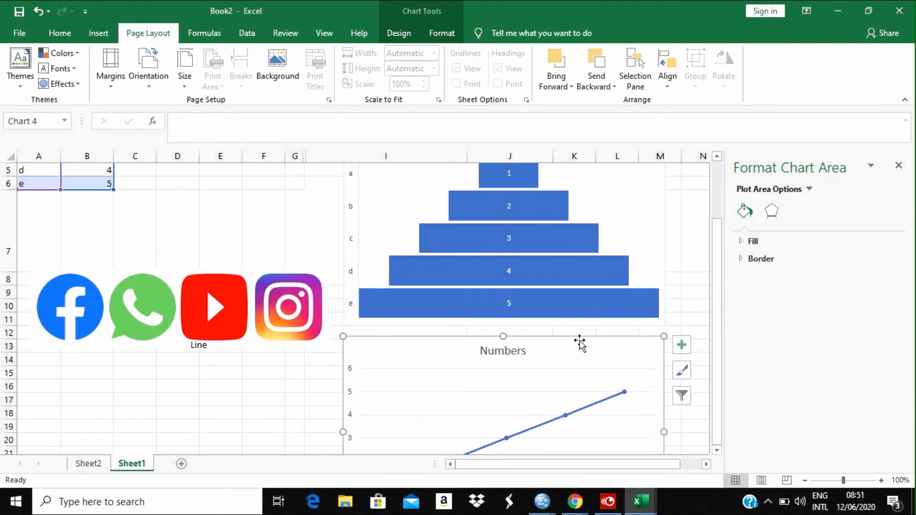
Step: Bring the social media icons picture forward and place it over the Number funnel chart
{"action": "left_click", "coordinate": [302, 302]}
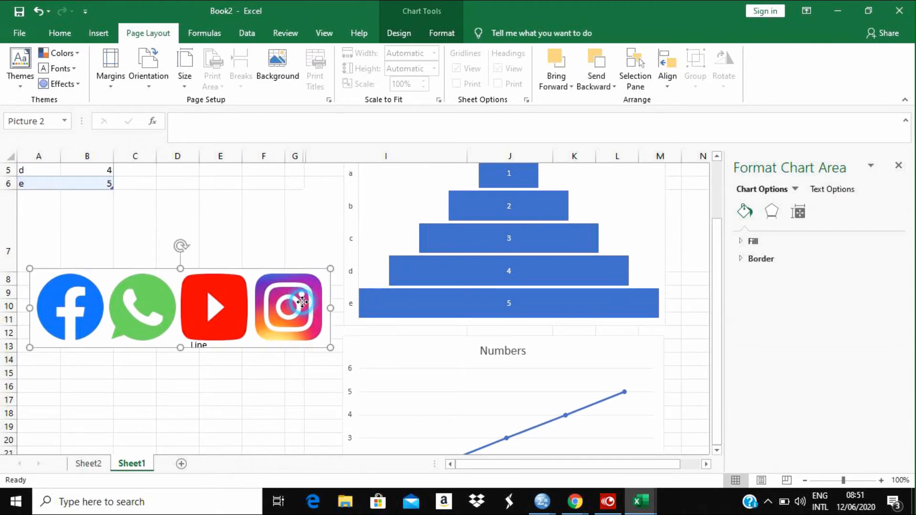
{"action": "left_click", "coordinate": [560, 85]}
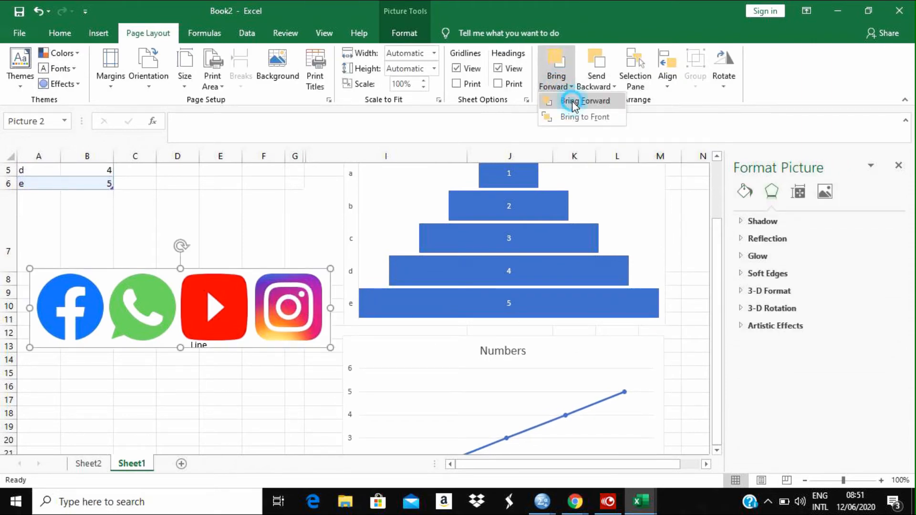
{"action": "left_click", "coordinate": [572, 101]}
{"action": "left_click_drag", "start_coordinate": [246, 308], "coordinate": [505, 257]}
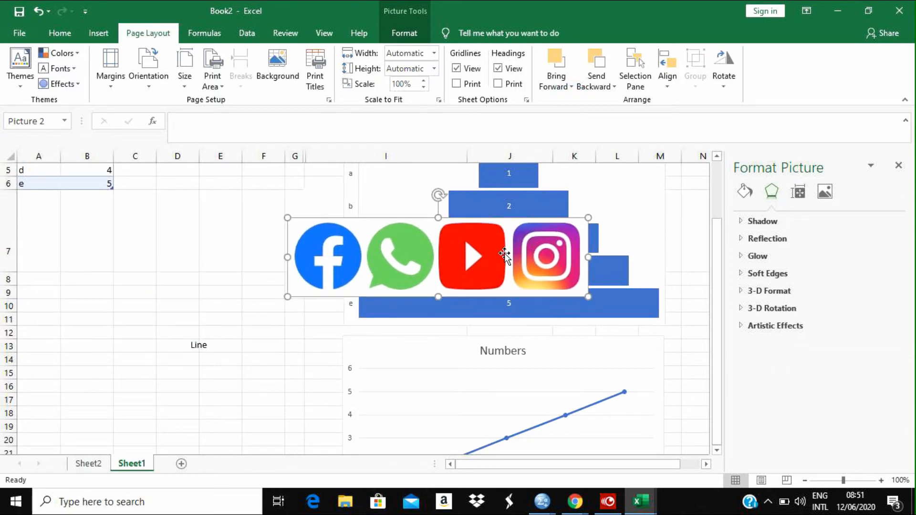
Step: Send the icons picture backward behind the funnel chart and move it partly out from under the chart
{"action": "left_click", "coordinate": [590, 87]}
{"action": "left_click", "coordinate": [600, 101]}
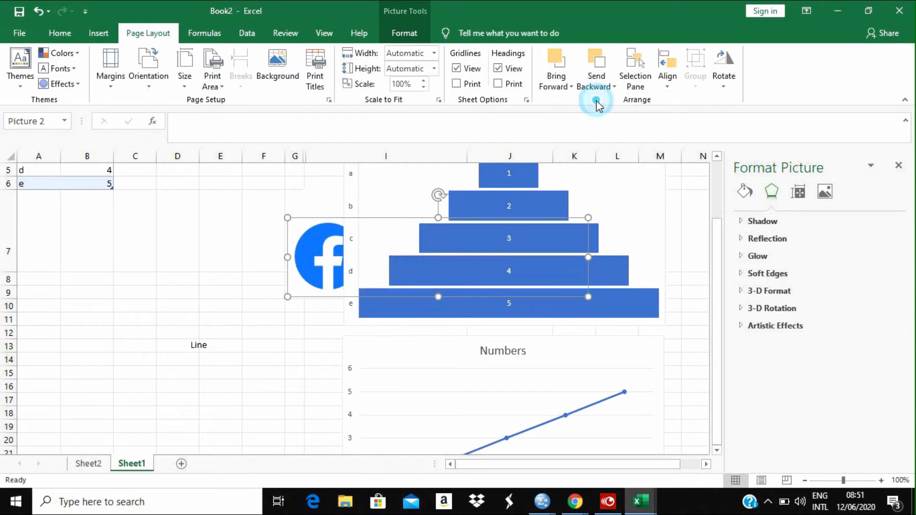
{"action": "left_click_drag", "start_coordinate": [321, 260], "coordinate": [133, 320]}
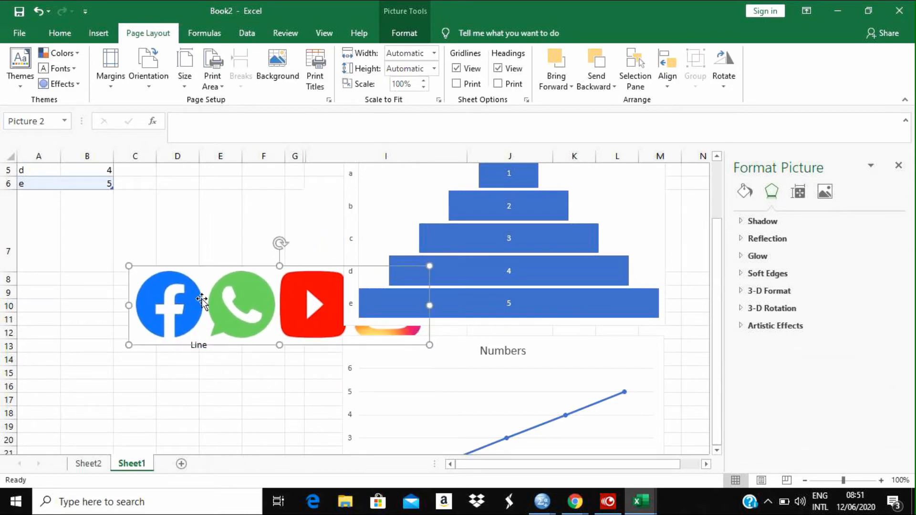
Step: Bring the icons picture forward again and move it clear of the charts, over rows 8 to 13
{"action": "left_click", "coordinate": [555, 86]}
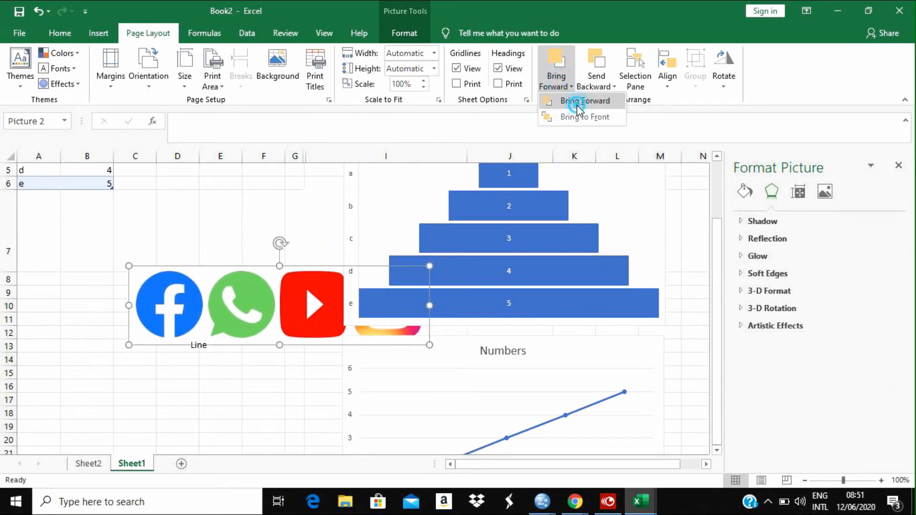
{"action": "left_click", "coordinate": [575, 116]}
{"action": "left_click_drag", "start_coordinate": [286, 313], "coordinate": [139, 322]}
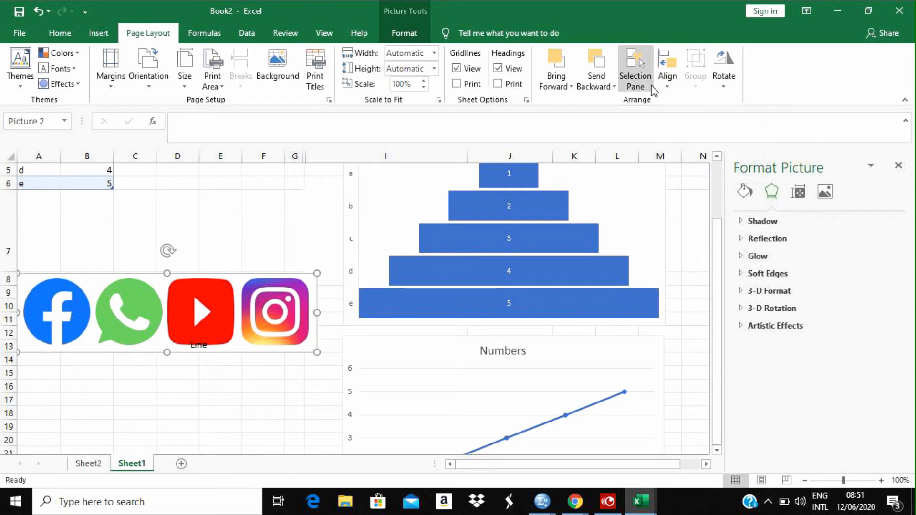
Step: Show the list of objects on the sheet and give the icons picture a shadow with 8% transparency
{"action": "left_click", "coordinate": [636, 81]}
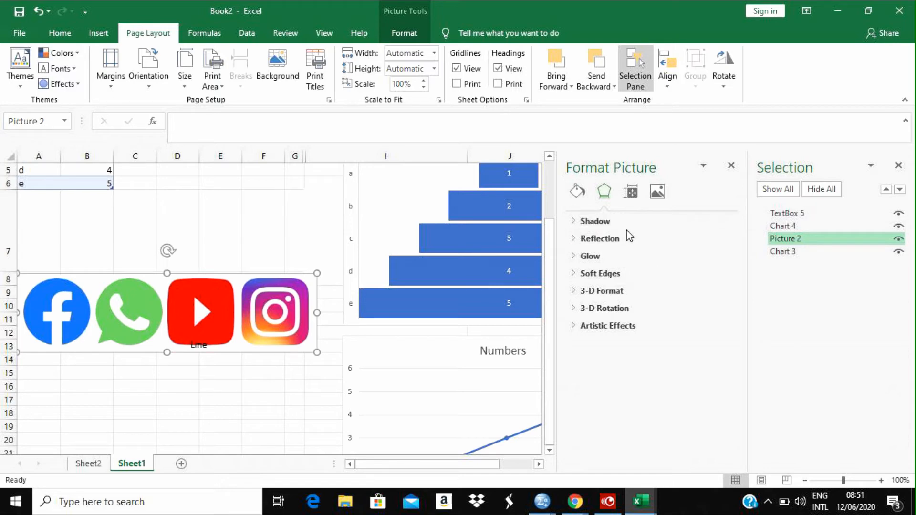
{"action": "left_click", "coordinate": [610, 222]}
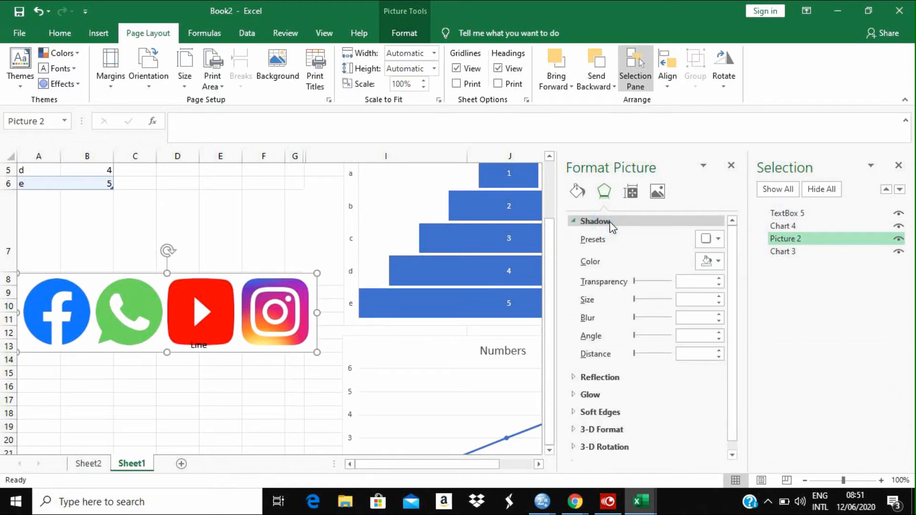
{"action": "left_click", "coordinate": [720, 278]}
{"action": "left_click", "coordinate": [719, 278]}
{"action": "left_click", "coordinate": [719, 278]}
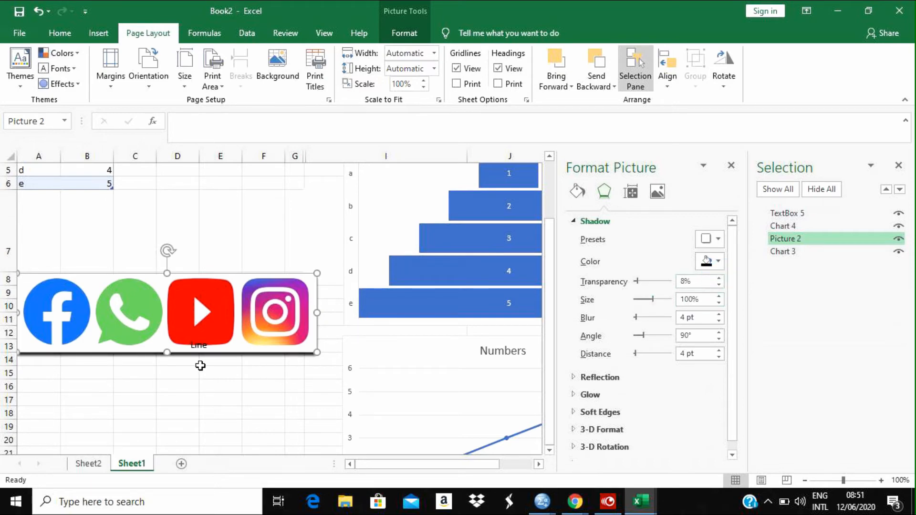
Step: Set the size of the icons picture's shadow to 108%
{"action": "left_click", "coordinate": [718, 296]}
{"action": "left_click", "coordinate": [718, 296]}
{"action": "left_click", "coordinate": [718, 296]}
{"action": "left_click", "coordinate": [719, 296]}
{"action": "left_click", "coordinate": [719, 296]}
{"action": "left_click", "coordinate": [719, 297]}
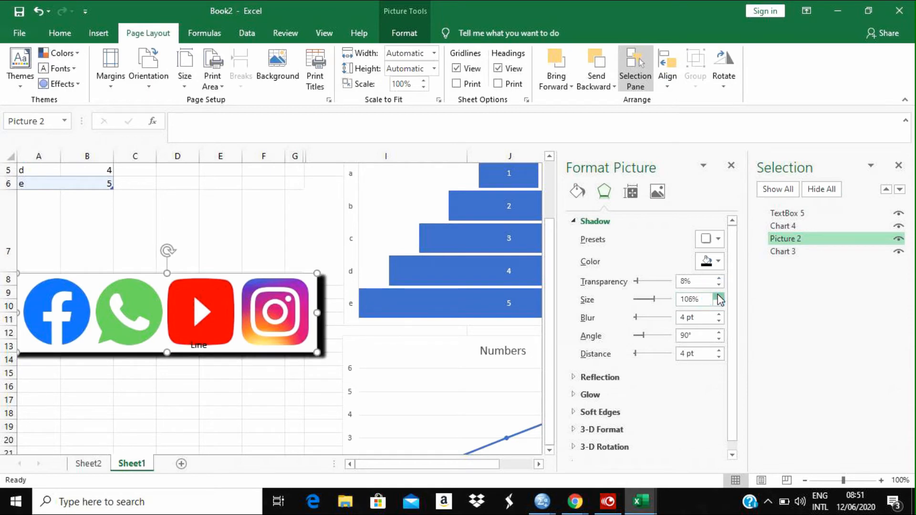
{"action": "left_click", "coordinate": [718, 297]}
{"action": "left_click", "coordinate": [718, 296]}
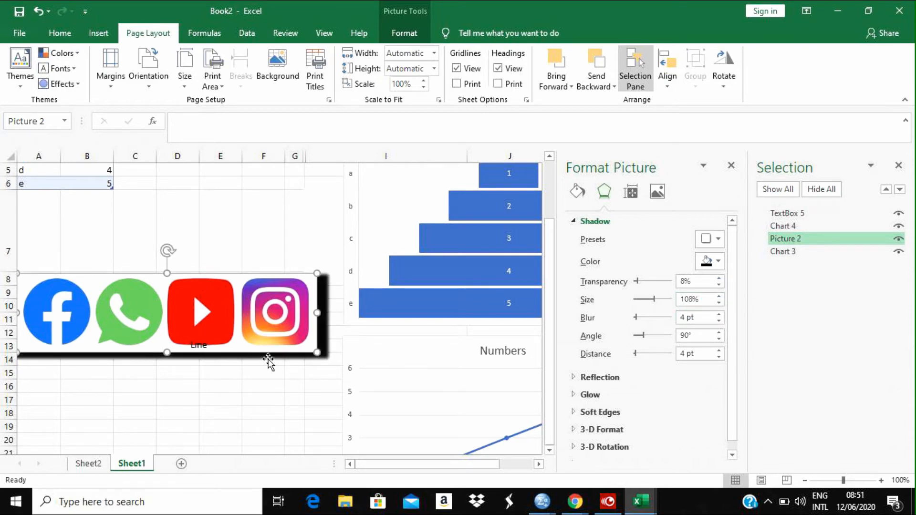
{"action": "left_click", "coordinate": [161, 385]}
{"action": "left_click", "coordinate": [220, 314]}
{"action": "left_click", "coordinate": [669, 86]}
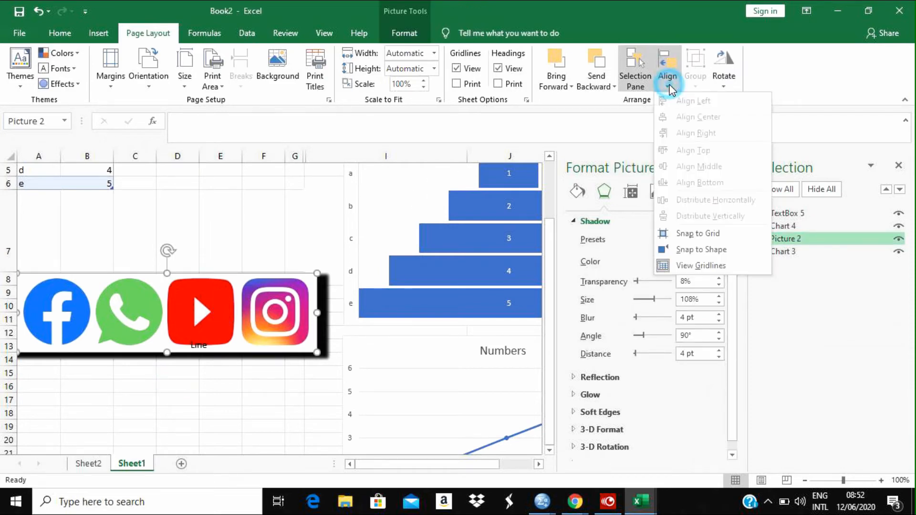
{"action": "left_click", "coordinate": [317, 216]}
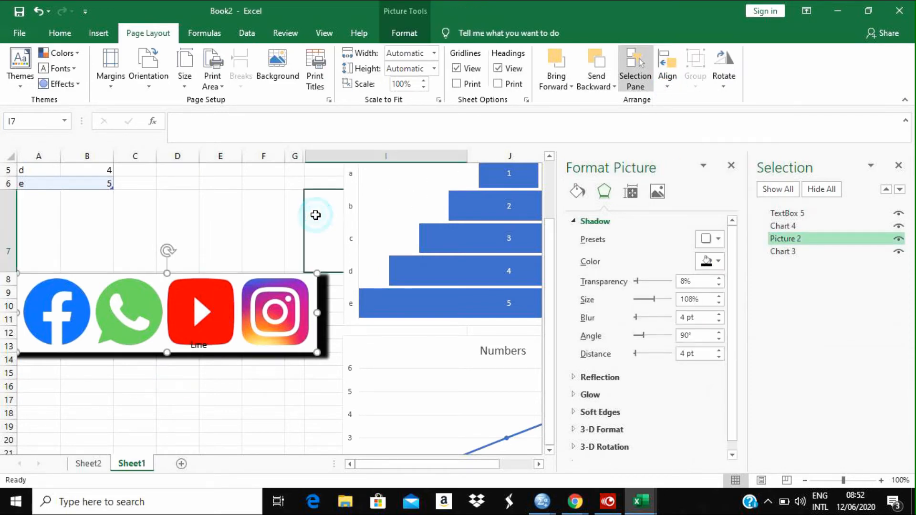
Step: Bring up the formula commands, insert a new worksheet before Sheet1, and enter the heading Number in cell B1
{"action": "left_click", "coordinate": [202, 27]}
{"action": "key", "text": "shift+F11"}
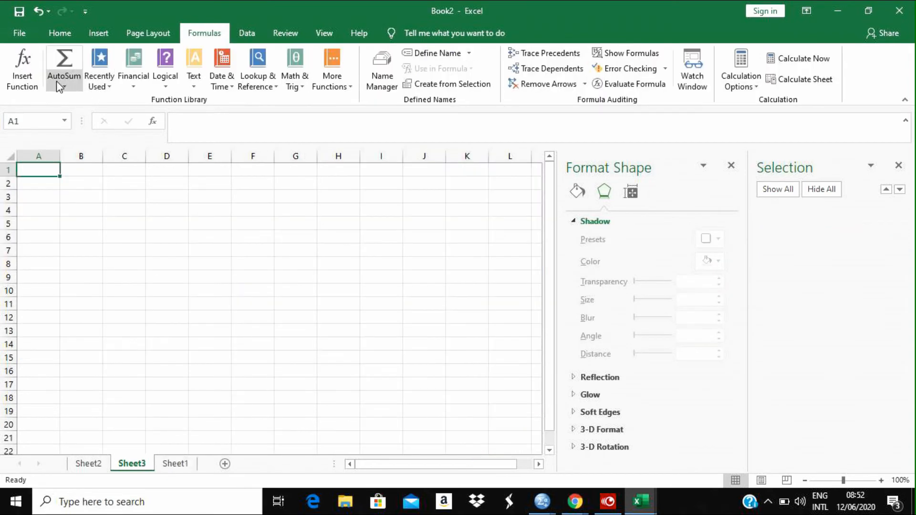
{"action": "left_click", "coordinate": [80, 210]}
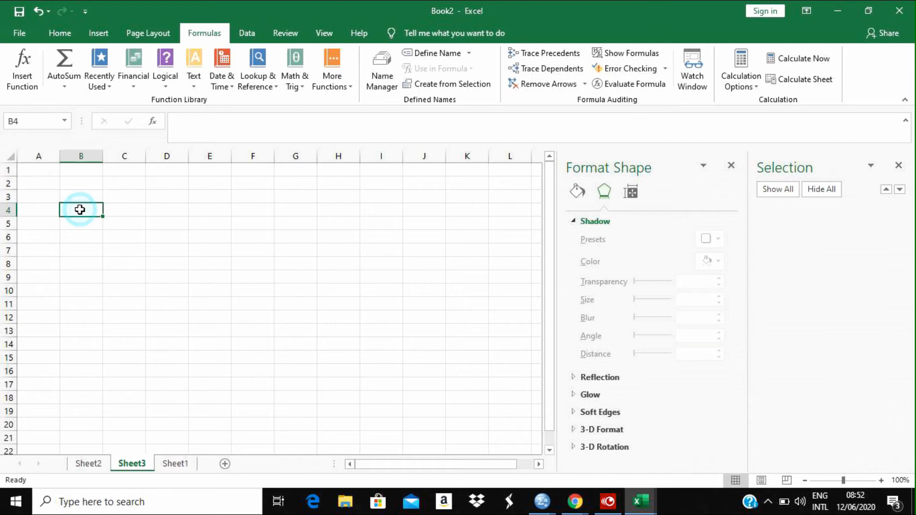
{"action": "left_click", "coordinate": [74, 183]}
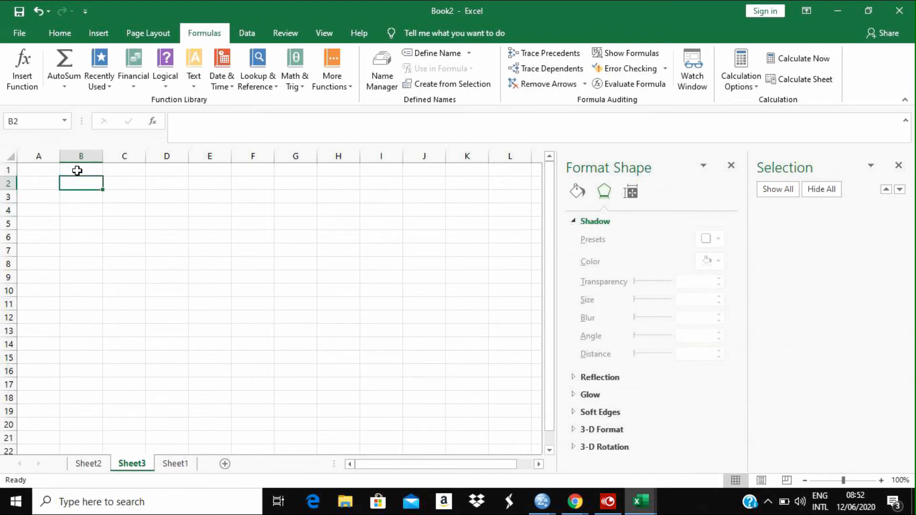
{"action": "left_click", "coordinate": [79, 170]}
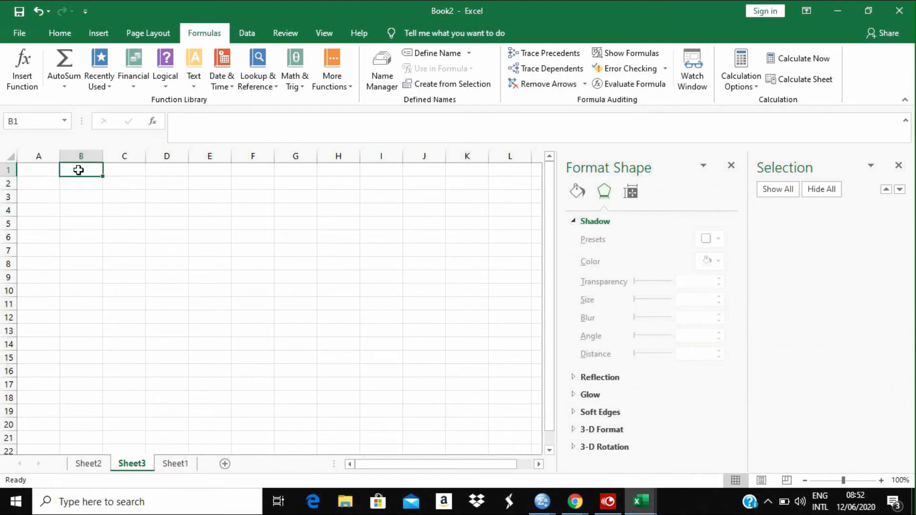
{"action": "type", "text": "Number"}
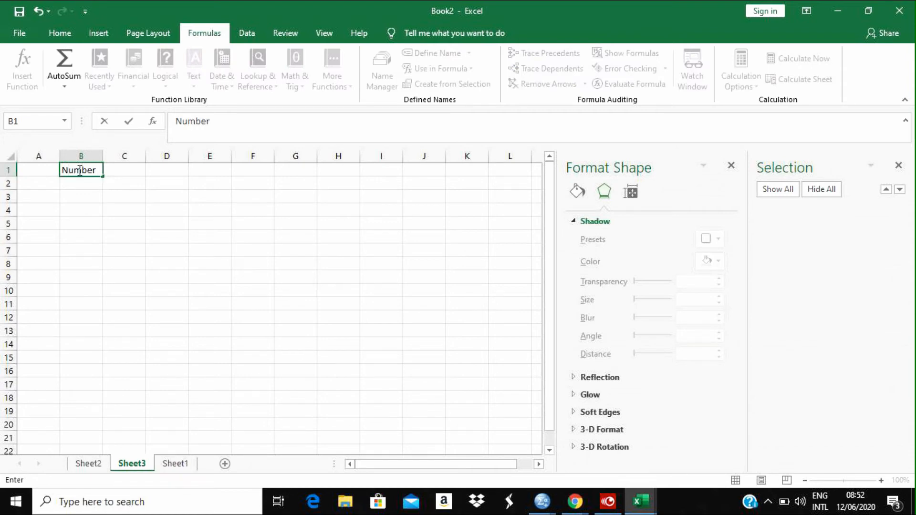
{"action": "key", "text": "Return"}
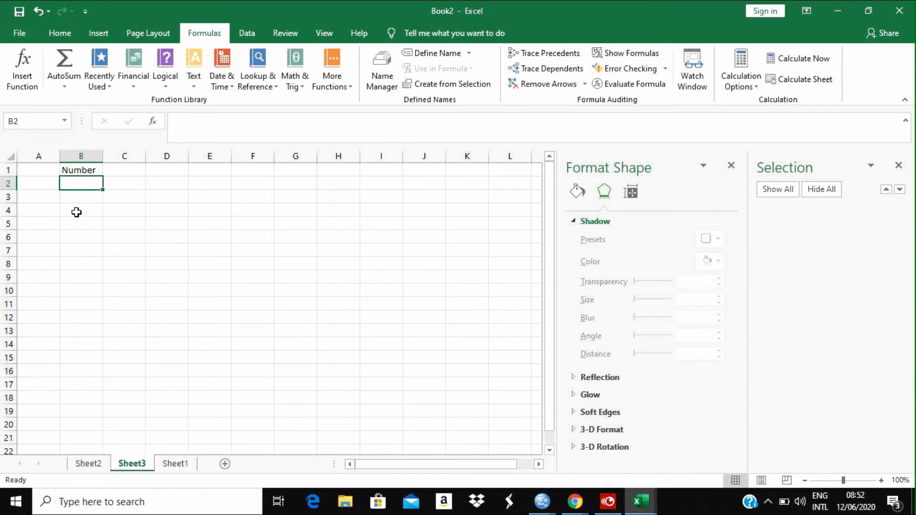
Step: Enter the values 1, 2, 3 and 4 in cells B2 to B5 under the Number heading
{"action": "type", "text": "1"}
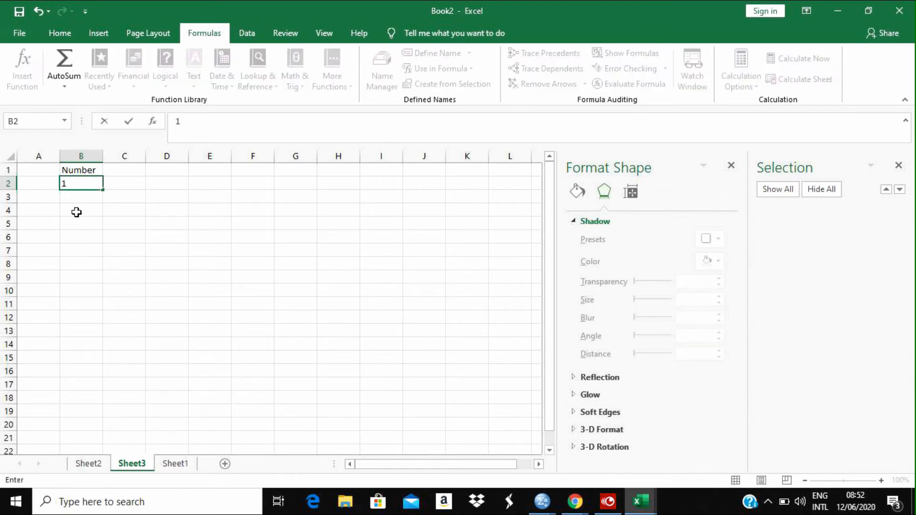
{"action": "key", "text": "Return"}
{"action": "type", "text": "2"}
{"action": "key", "text": "Return"}
{"action": "type", "text": "3"}
{"action": "key", "text": "Return"}
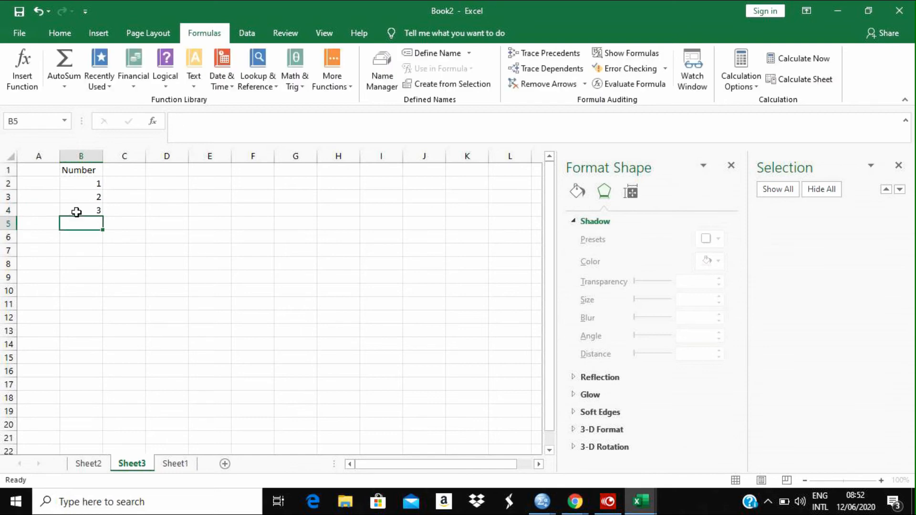
{"action": "type", "text": "4"}
{"action": "key", "text": "Tab"}
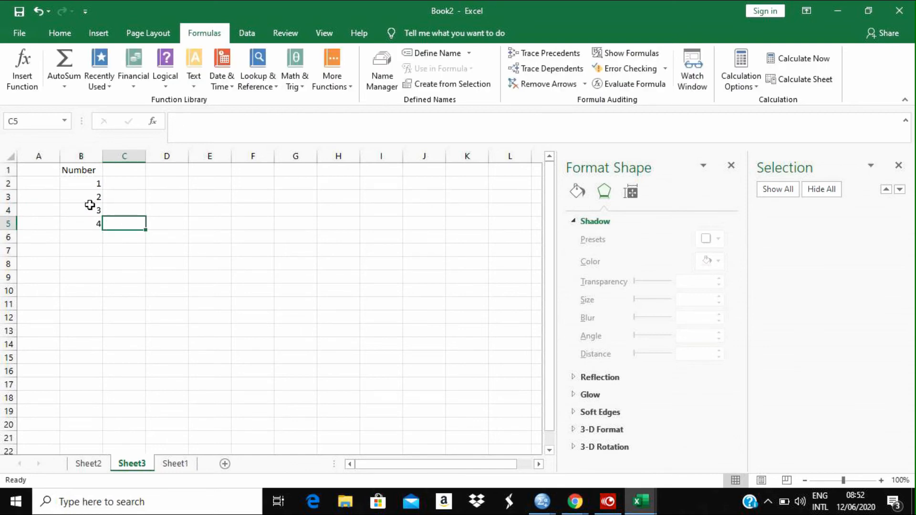
Step: Add up the numbers in B2 to B5 with AutoSum, placing the total in B6, and inspect its formula
{"action": "left_click", "coordinate": [96, 185]}
{"action": "left_click_drag", "start_coordinate": [95, 192], "coordinate": [92, 221]}
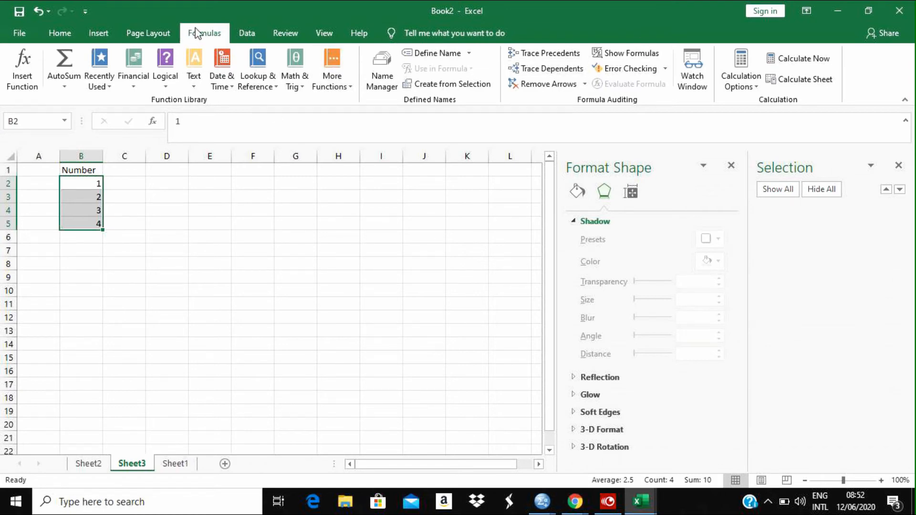
{"action": "left_click", "coordinate": [100, 33]}
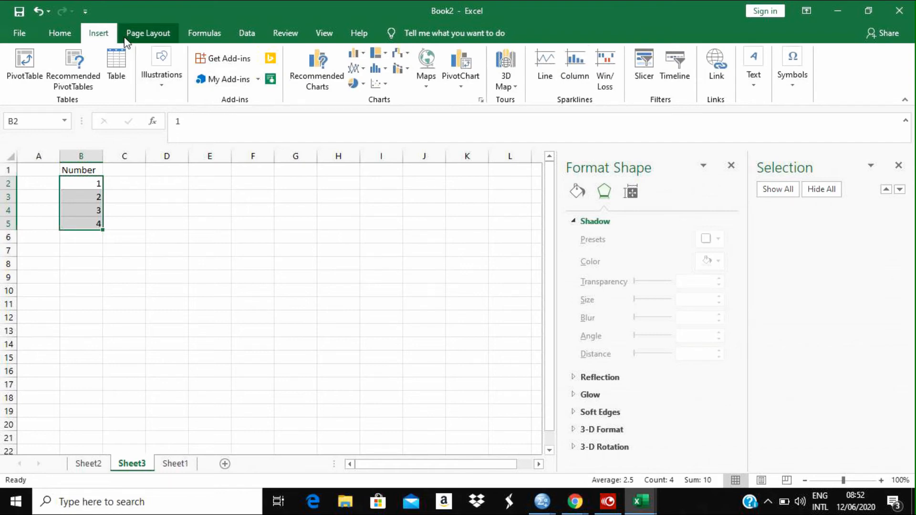
{"action": "left_click", "coordinate": [62, 33]}
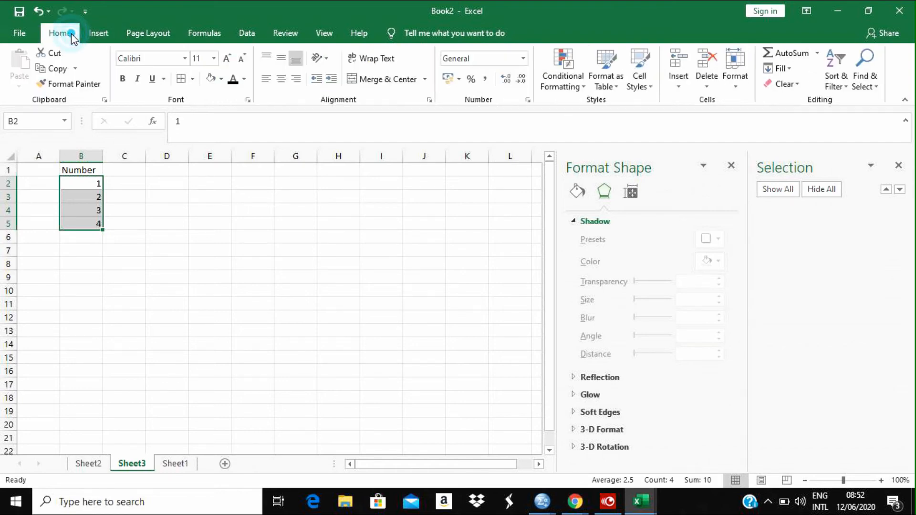
{"action": "left_click", "coordinate": [788, 54]}
{"action": "left_click", "coordinate": [300, 264]}
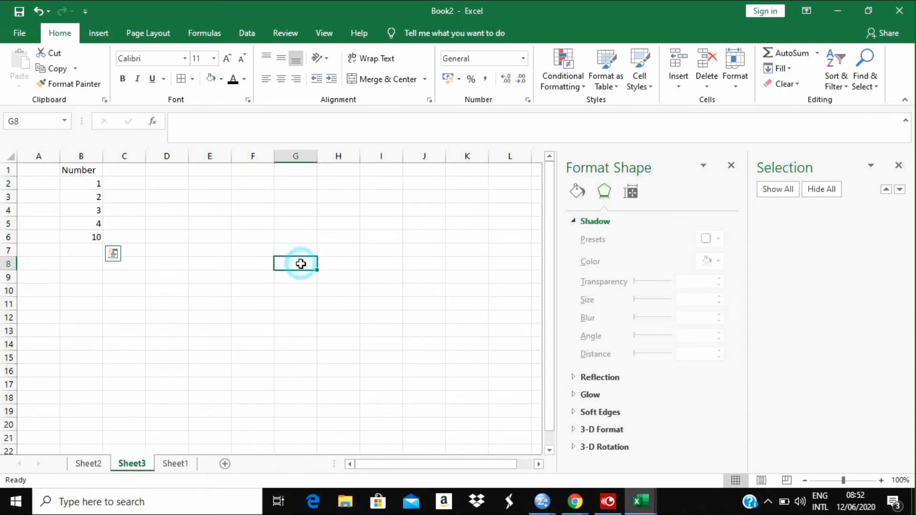
{"action": "left_click", "coordinate": [90, 237]}
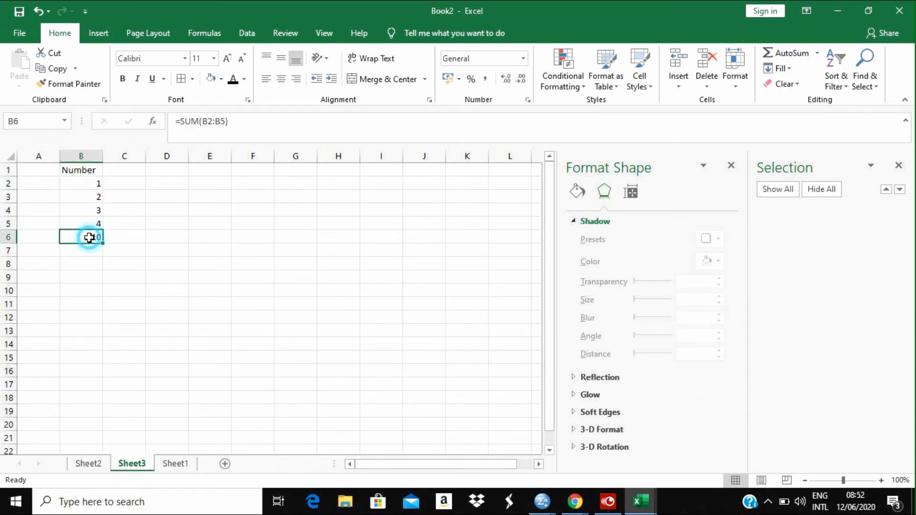
Step: Enter 6, 7 and 8 in cells C2 to C4 and extend the number series down to C6
{"action": "left_click", "coordinate": [126, 186]}
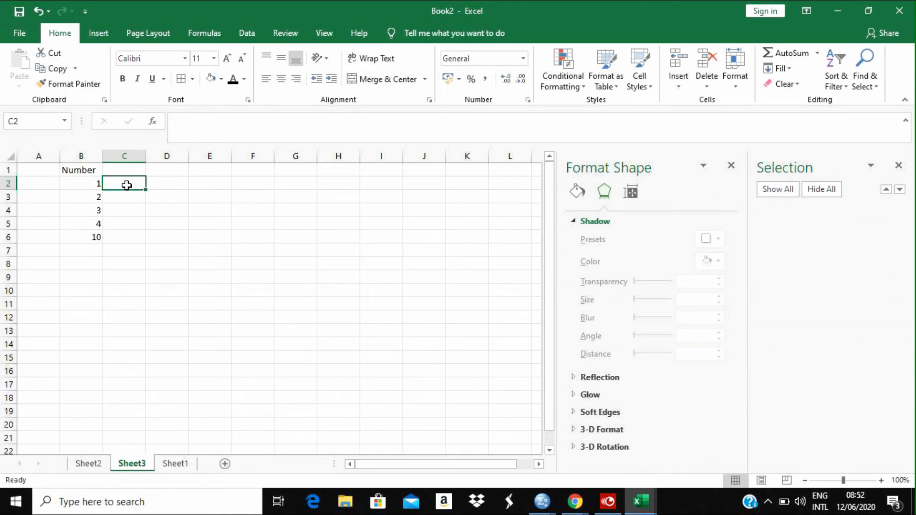
{"action": "type", "text": "6"}
{"action": "key", "text": "Return"}
{"action": "type", "text": "7"}
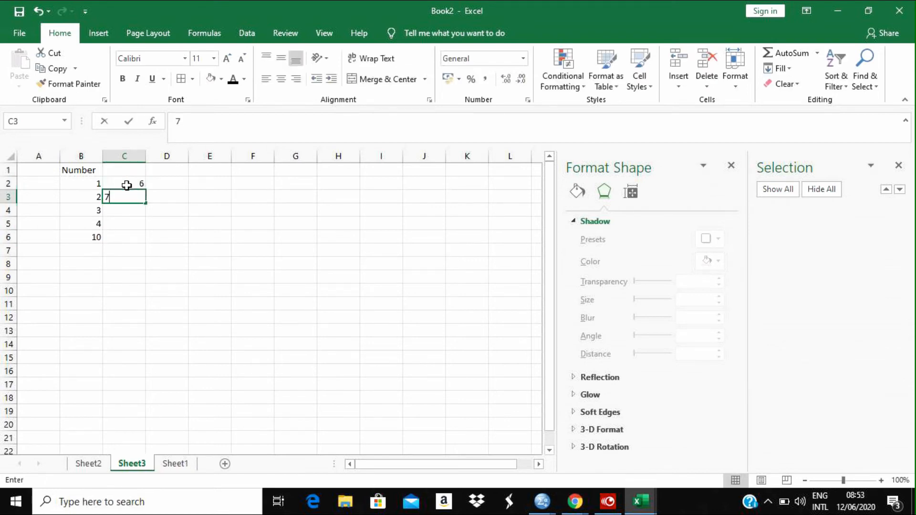
{"action": "key", "text": "Return"}
{"action": "type", "text": "8"}
{"action": "left_click", "coordinate": [190, 218]}
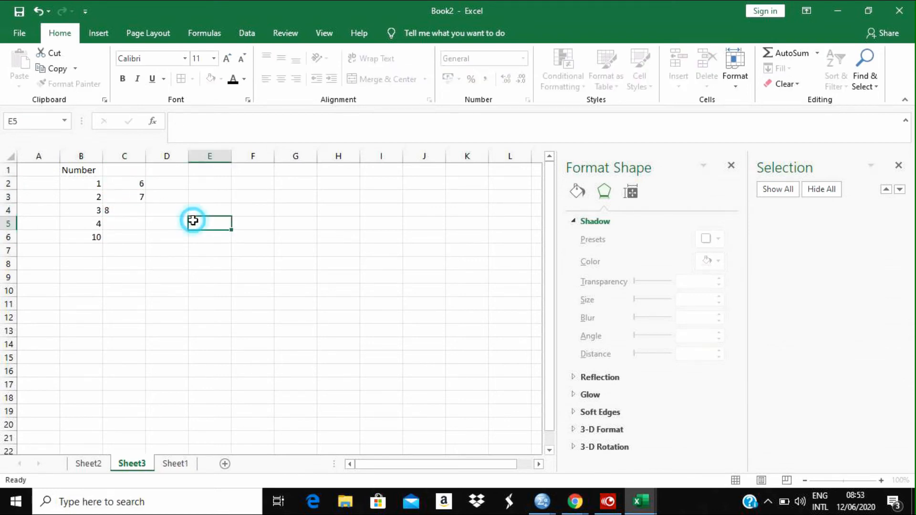
{"action": "left_click_drag", "start_coordinate": [136, 184], "coordinate": [142, 238]}
{"action": "left_click", "coordinate": [108, 277]}
Step: Label cell A6 as Total and enter the heading Sub Total in cell D1
{"action": "left_click", "coordinate": [48, 238]}
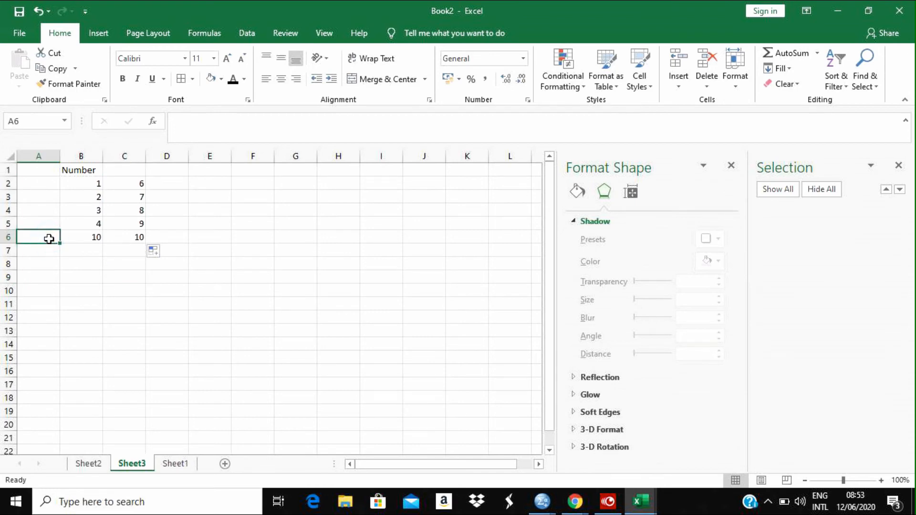
{"action": "type", "text": "Total"}
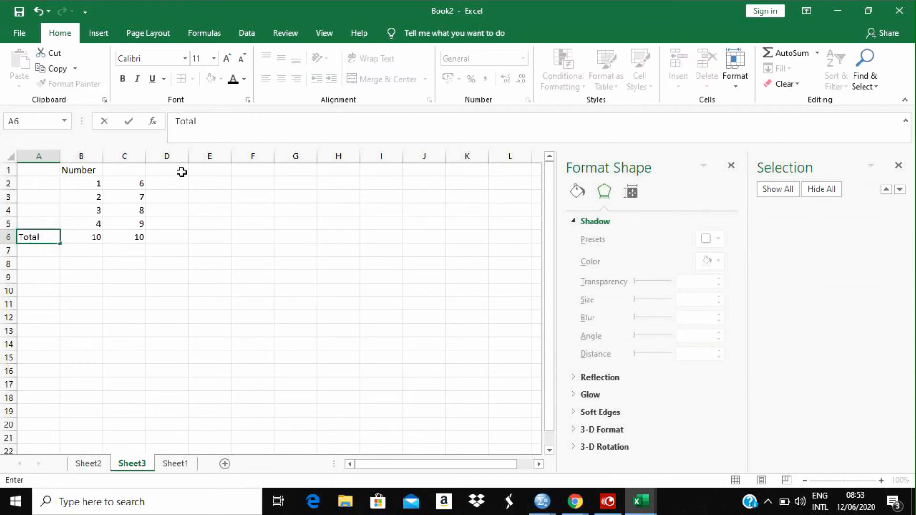
{"action": "left_click", "coordinate": [182, 171]}
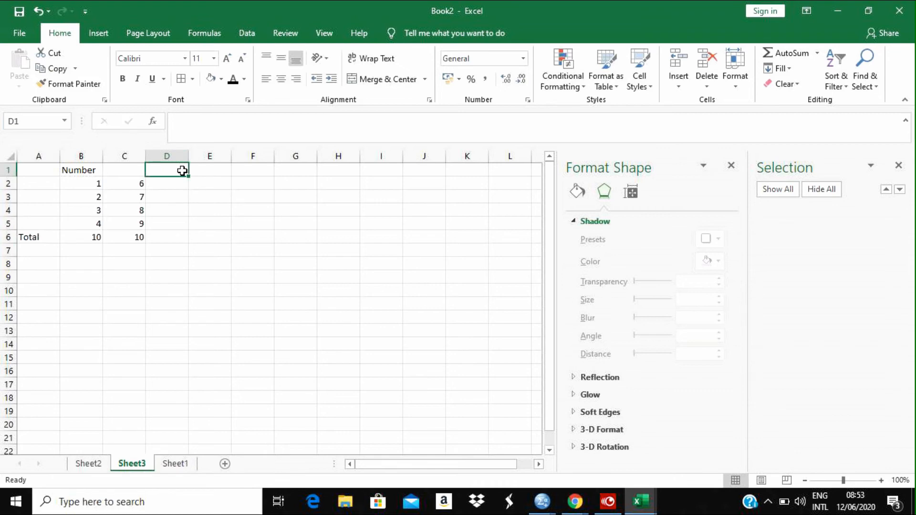
{"action": "type", "text": "Sub Total"}
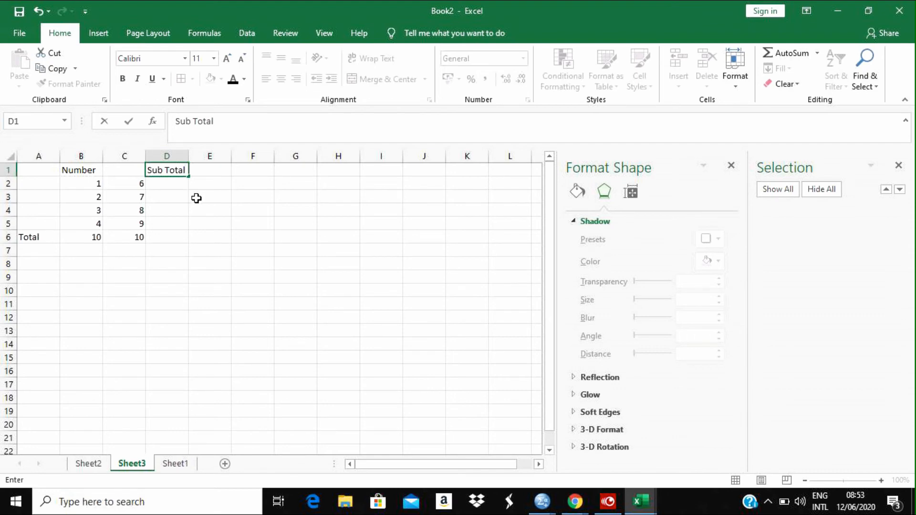
{"action": "left_click", "coordinate": [196, 198]}
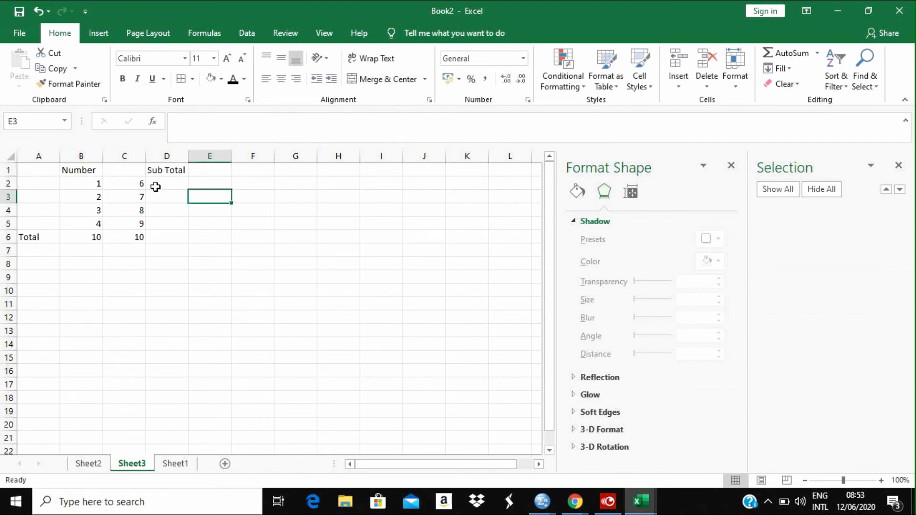
Step: Sum columns B and C for rows 2 and 3 with AutoSum and fill the Sub Total formula down to D5
{"action": "left_click_drag", "start_coordinate": [90, 185], "coordinate": [133, 183]}
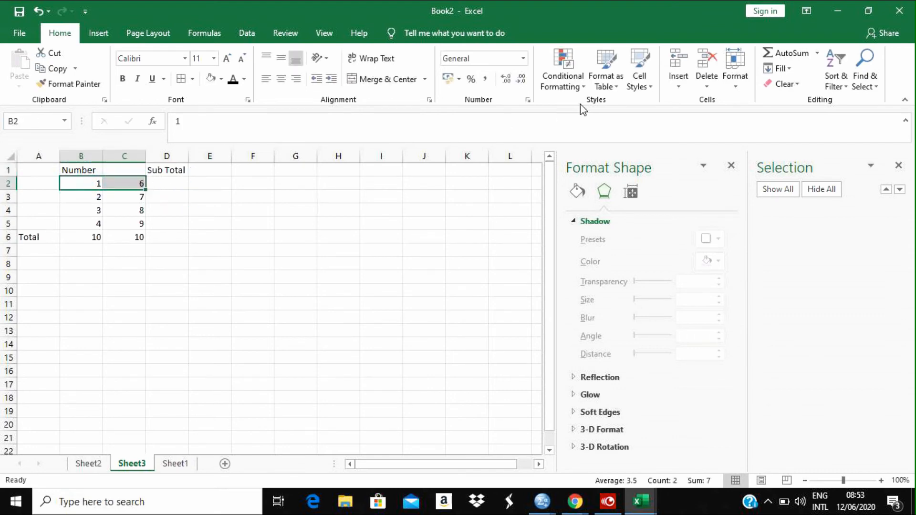
{"action": "left_click", "coordinate": [787, 56]}
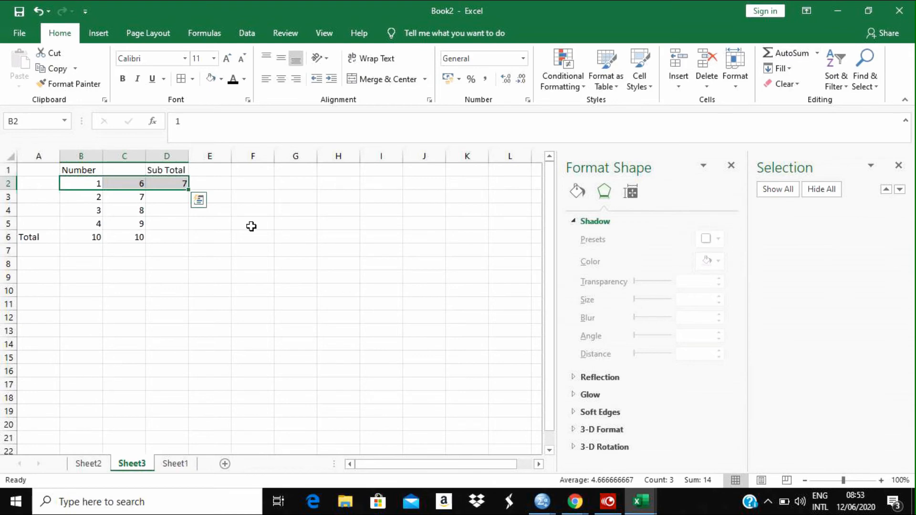
{"action": "left_click", "coordinate": [98, 196]}
{"action": "left_click_drag", "start_coordinate": [104, 195], "coordinate": [139, 196]}
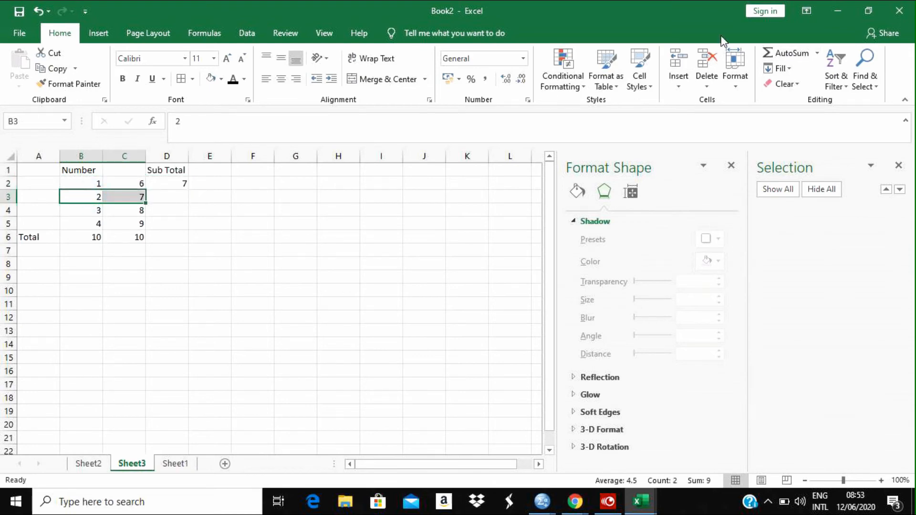
{"action": "left_click", "coordinate": [773, 54]}
{"action": "left_click", "coordinate": [296, 209]}
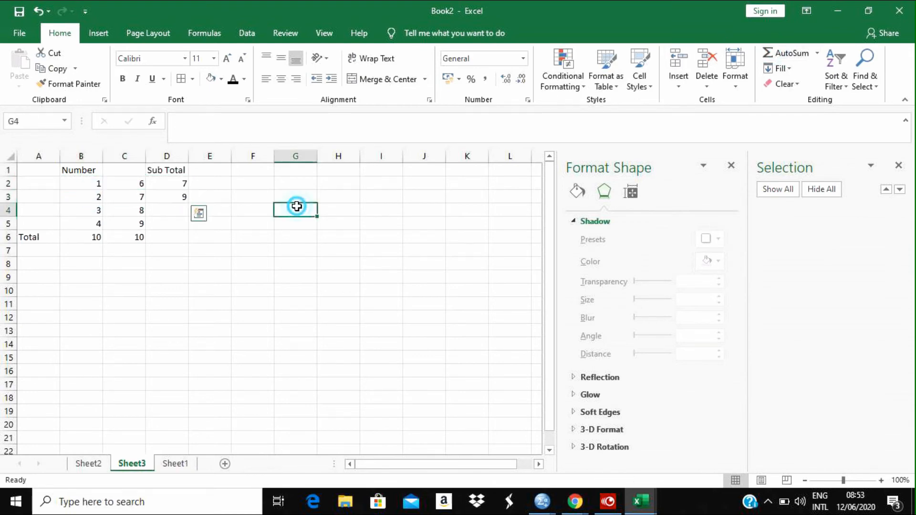
{"action": "left_click_drag", "start_coordinate": [182, 186], "coordinate": [182, 225]}
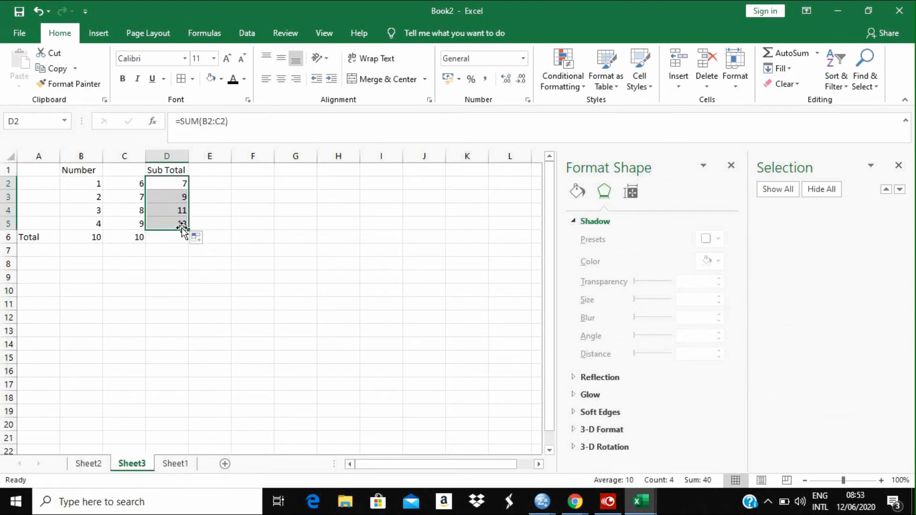
Step: Enter the formula =D2+D3+D4+D5 in cell D6 to total the Sub Total column
{"action": "left_click", "coordinate": [171, 238]}
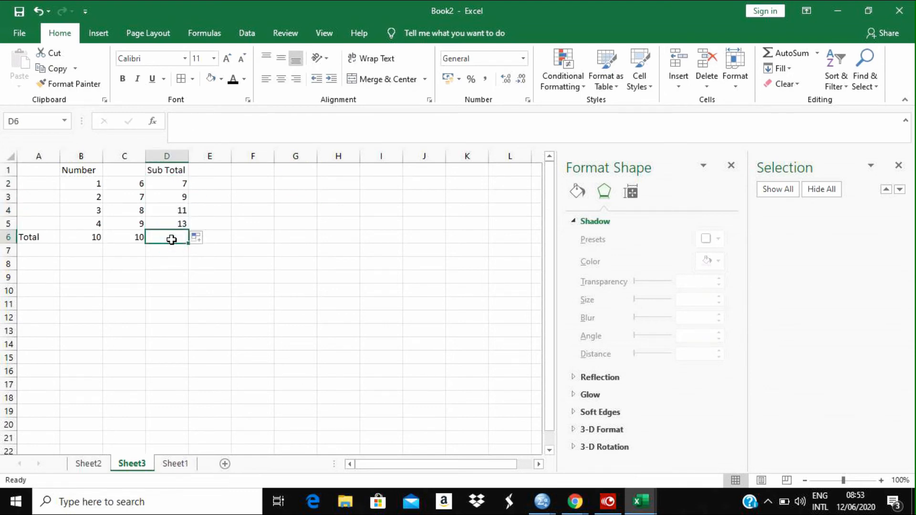
{"action": "type", "text": "="}
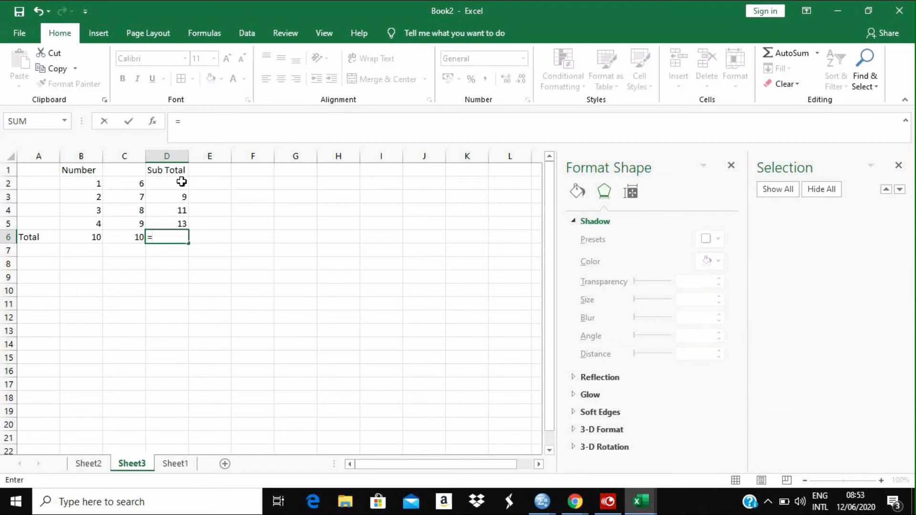
{"action": "left_click", "coordinate": [181, 181]}
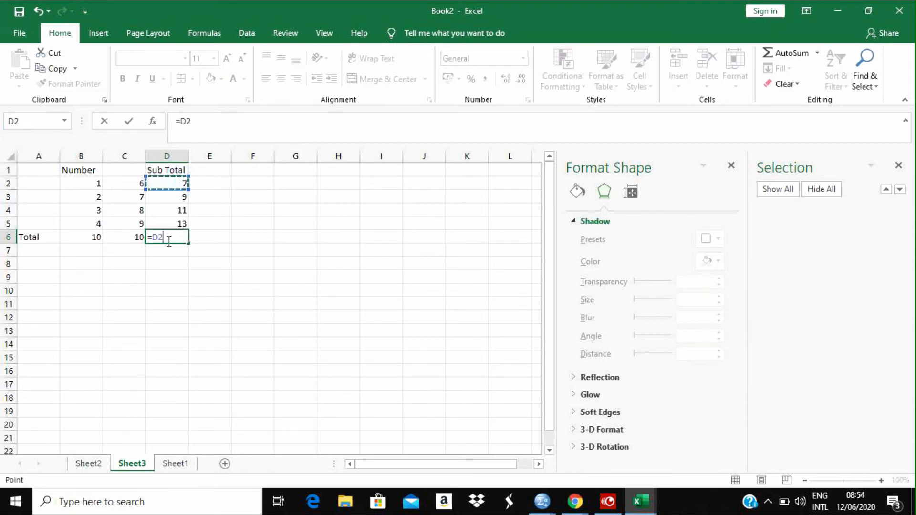
{"action": "type", "text": "+"}
{"action": "left_click", "coordinate": [178, 198]}
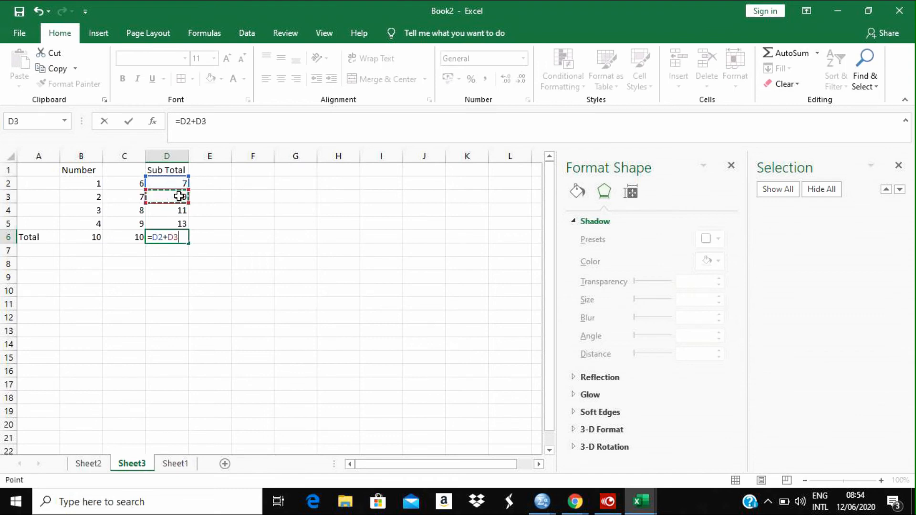
{"action": "type", "text": "+"}
{"action": "left_click", "coordinate": [180, 211]}
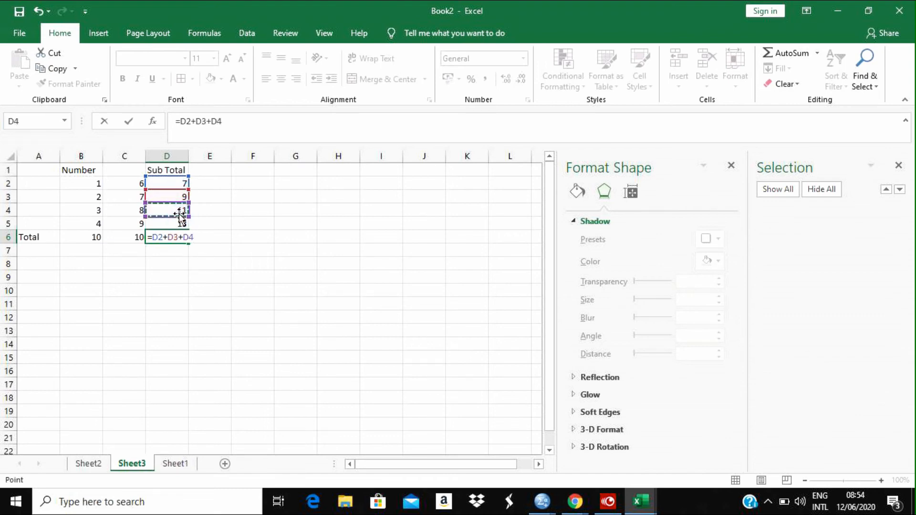
{"action": "type", "text": "+"}
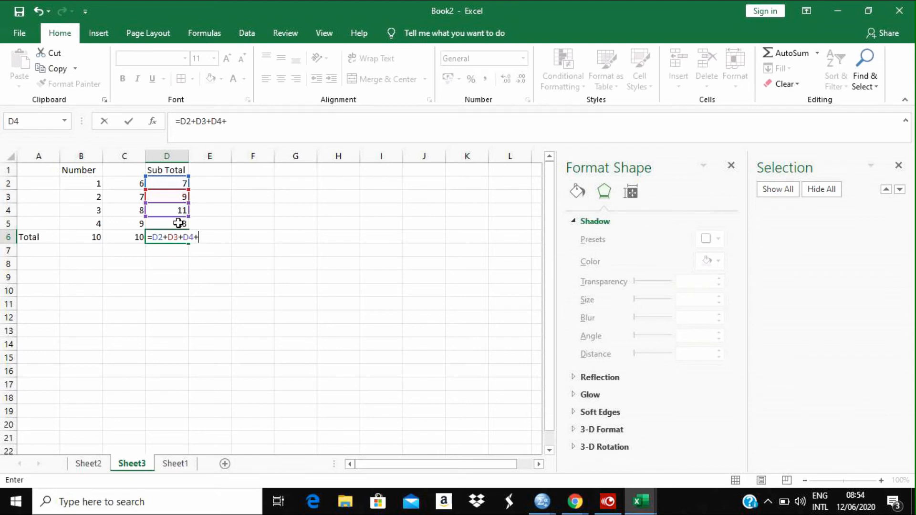
{"action": "left_click", "coordinate": [178, 223]}
{"action": "key", "text": "Return"}
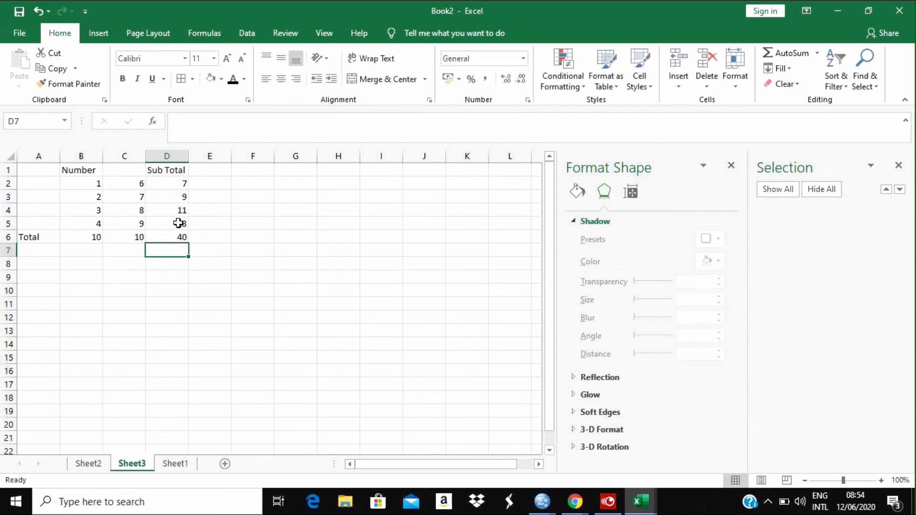
{"action": "left_click", "coordinate": [266, 251]}
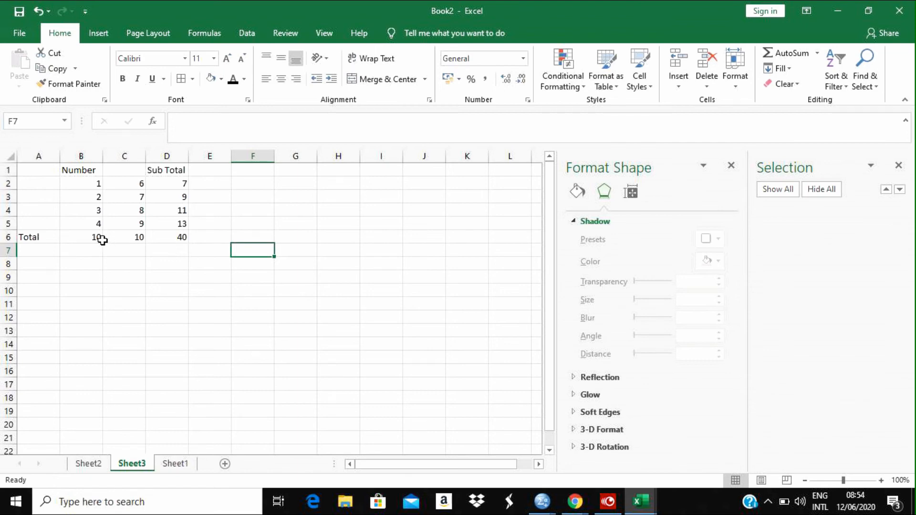
Step: Put borders around each of the totals in B6 to D6 and centre their values horizontally
{"action": "left_click", "coordinate": [83, 238]}
{"action": "left_click_drag", "start_coordinate": [83, 238], "coordinate": [167, 237]}
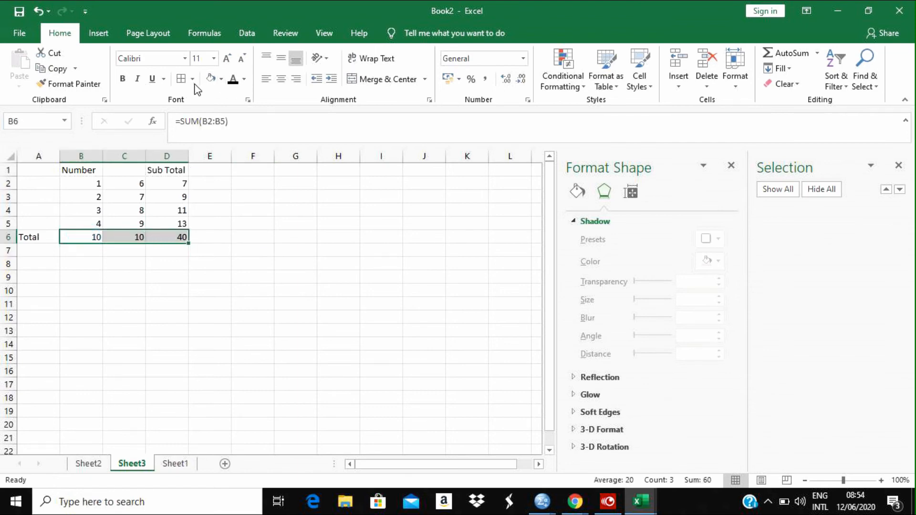
{"action": "left_click", "coordinate": [181, 80]}
{"action": "left_click", "coordinate": [281, 79]}
{"action": "left_click", "coordinate": [278, 225]}
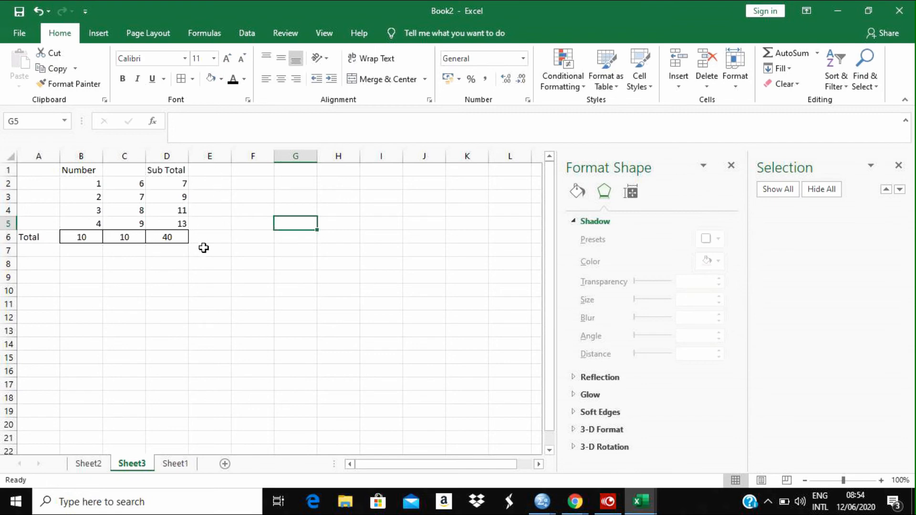
{"action": "left_click", "coordinate": [78, 237]}
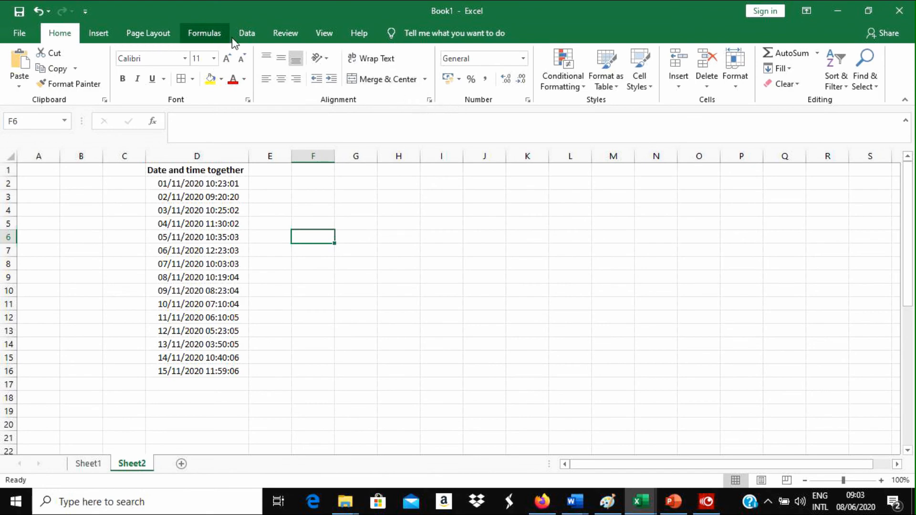
Step: Start Text to Columns on the Date and time together column D, treating the data as Delimited
{"action": "left_click", "coordinate": [247, 34]}
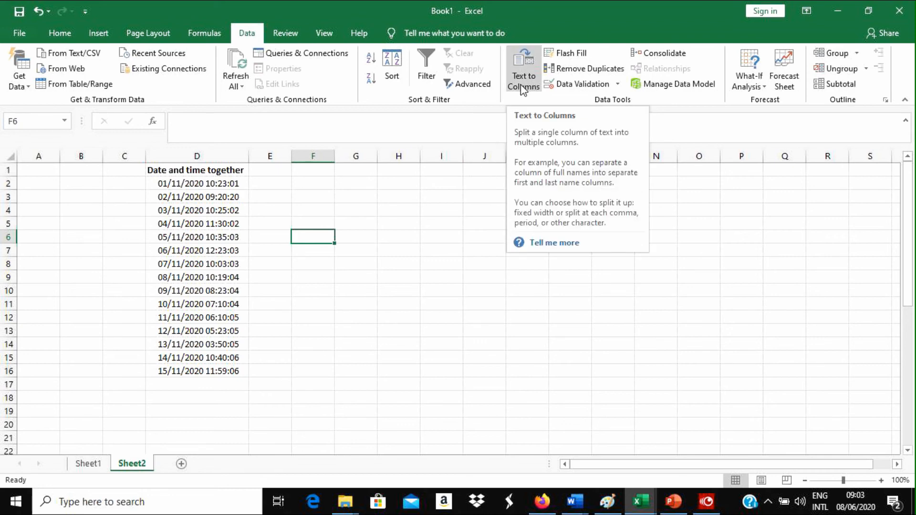
{"action": "left_click", "coordinate": [219, 156]}
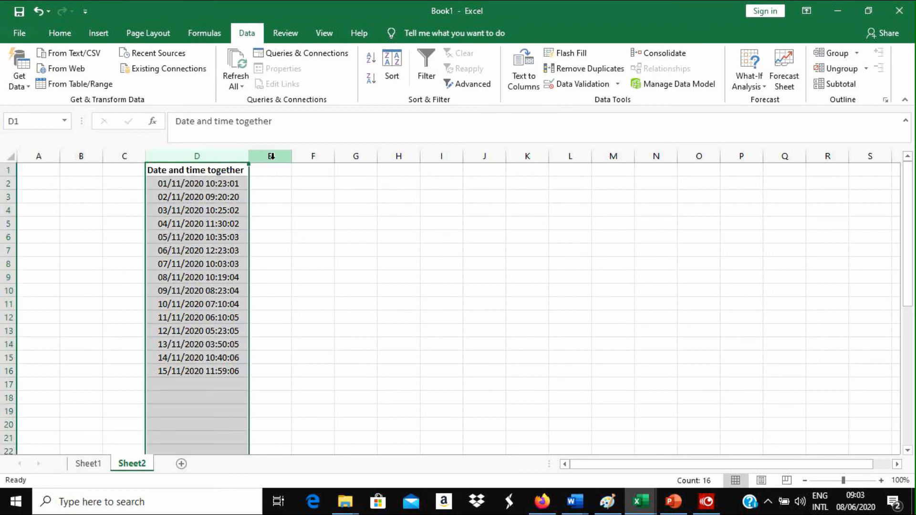
{"action": "left_click_drag", "start_coordinate": [271, 156], "coordinate": [296, 164]}
{"action": "left_click", "coordinate": [417, 205]}
{"action": "left_click", "coordinate": [217, 156]}
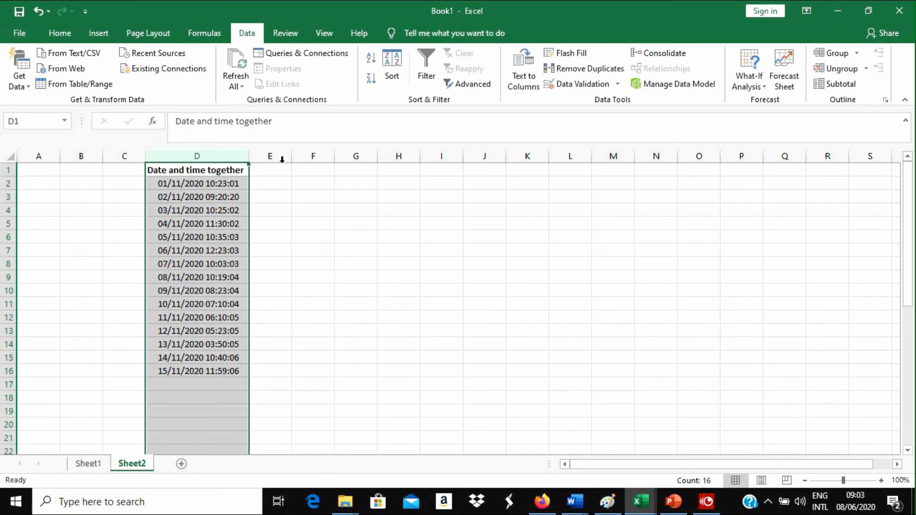
{"action": "left_click_drag", "start_coordinate": [279, 157], "coordinate": [311, 158]}
{"action": "left_click", "coordinate": [225, 156]}
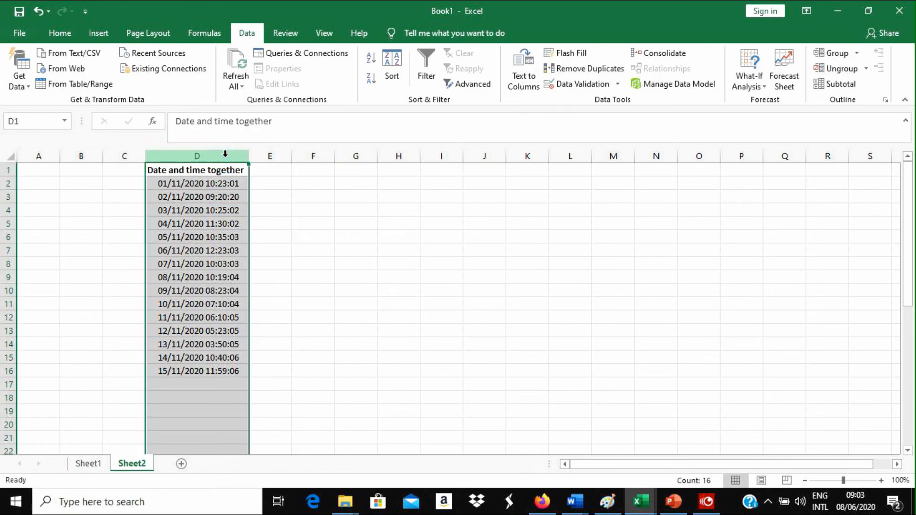
{"action": "left_click", "coordinate": [226, 156]}
{"action": "left_click", "coordinate": [226, 156]}
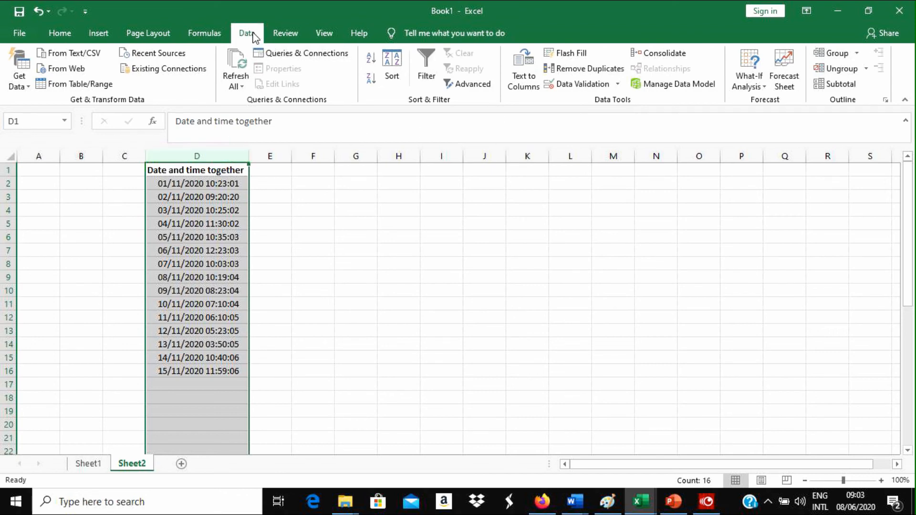
{"action": "left_click", "coordinate": [523, 72]}
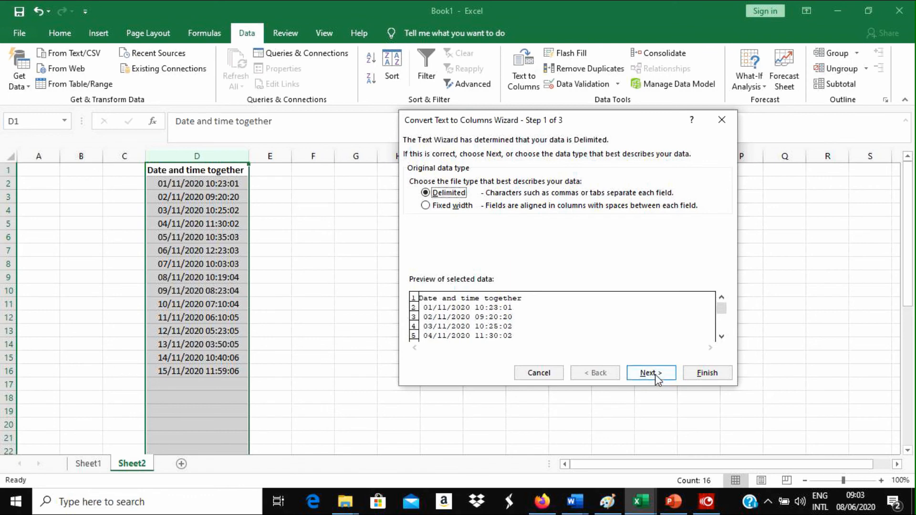
{"action": "left_click", "coordinate": [633, 376]}
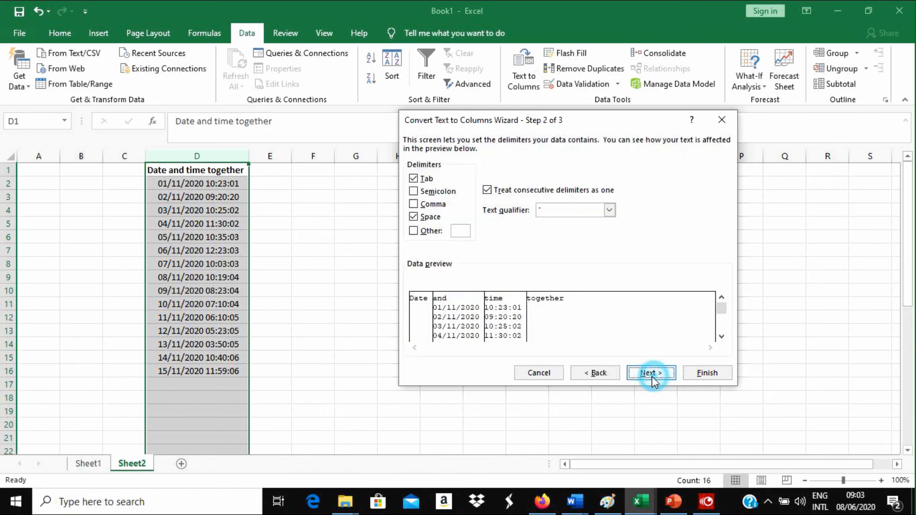
Step: Split column D at the Tab and Space delimiters, keeping the General data format and destination $D$1
{"action": "left_click", "coordinate": [418, 218]}
{"action": "left_click", "coordinate": [413, 219]}
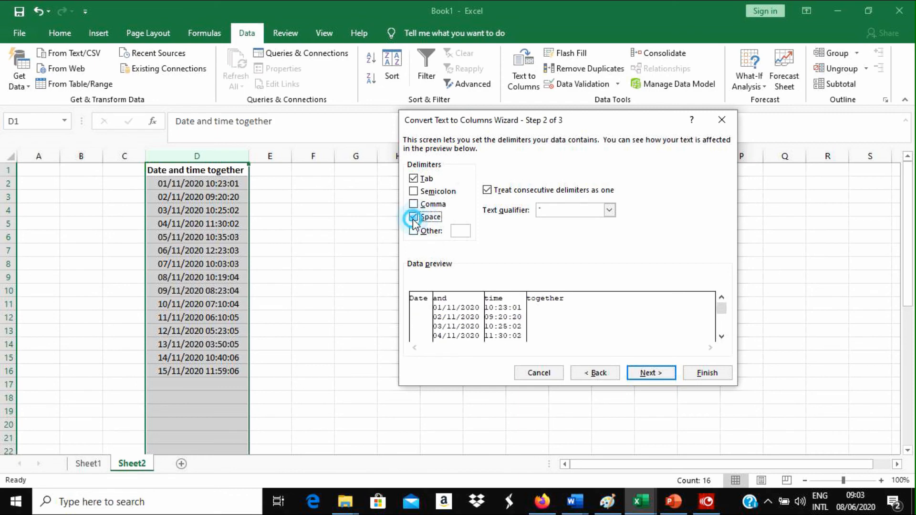
{"action": "left_click", "coordinate": [413, 218]}
{"action": "left_click", "coordinate": [413, 218]}
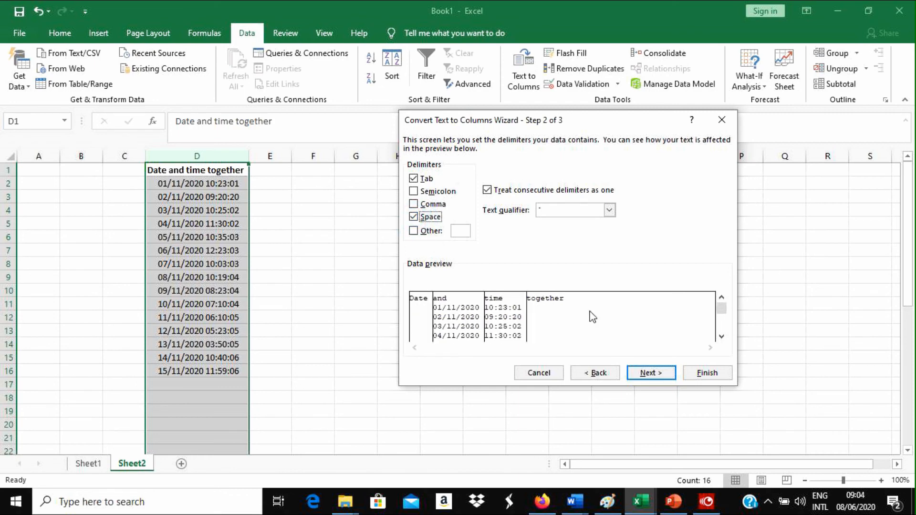
{"action": "left_click", "coordinate": [648, 378]}
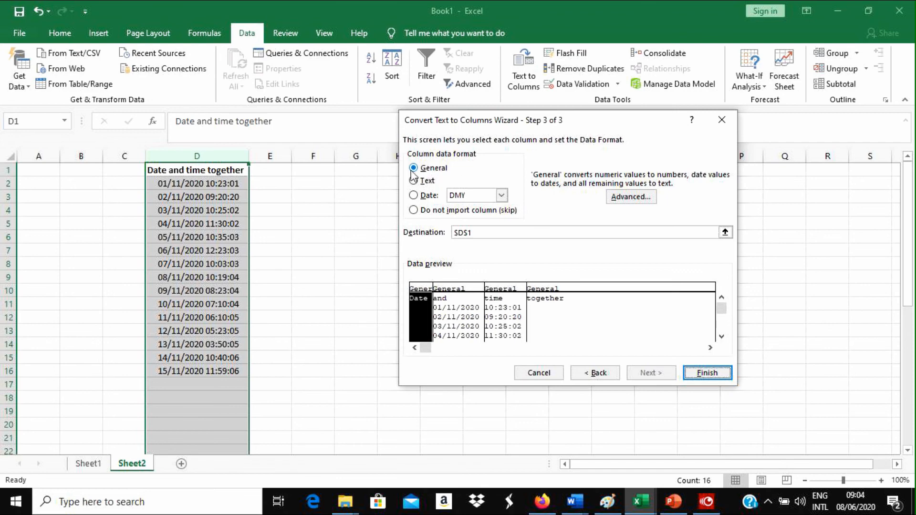
{"action": "left_click", "coordinate": [704, 375]}
{"action": "left_click", "coordinate": [402, 240]}
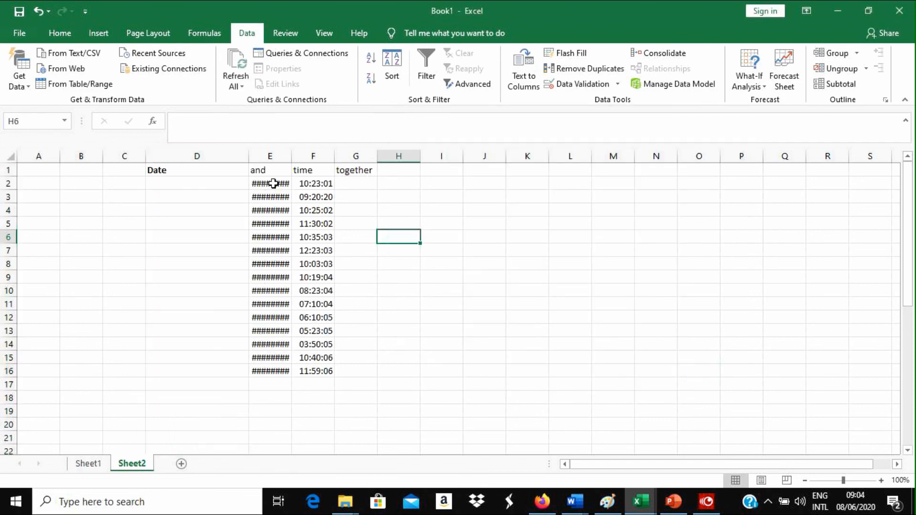
Step: Widen columns E and F to fit their split date and time values
{"action": "left_click_drag", "start_coordinate": [268, 156], "coordinate": [308, 156]}
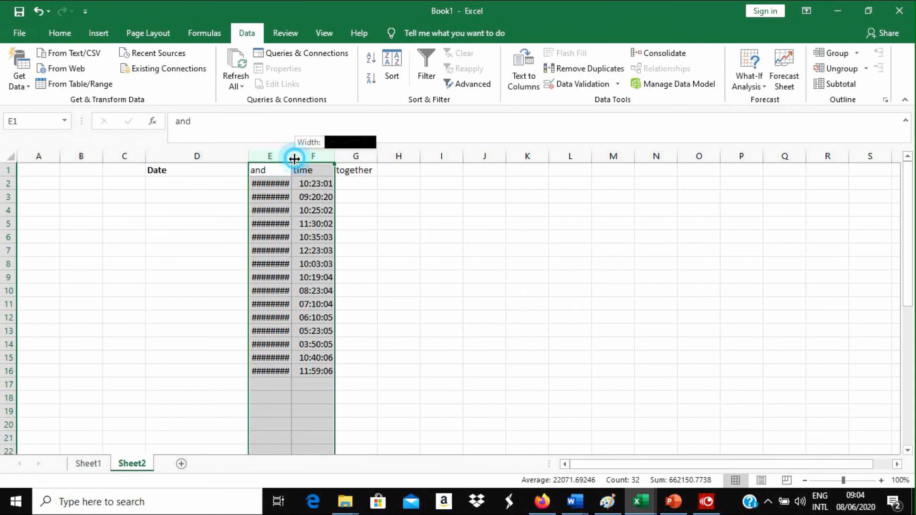
{"action": "double_click", "coordinate": [294, 159]}
{"action": "left_click", "coordinate": [412, 208]}
Step: Clear the split heading words from cells D1 to G1
{"action": "left_click", "coordinate": [170, 171]}
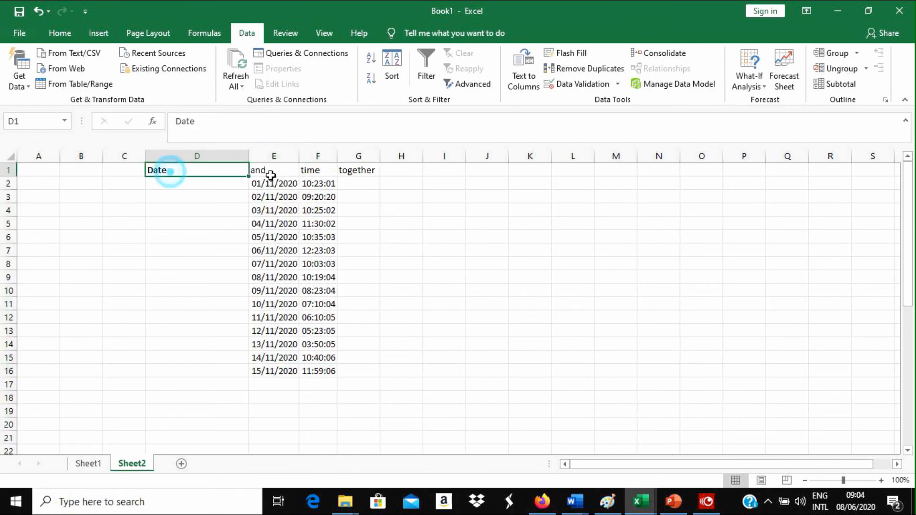
{"action": "left_click_drag", "start_coordinate": [270, 176], "coordinate": [377, 170]}
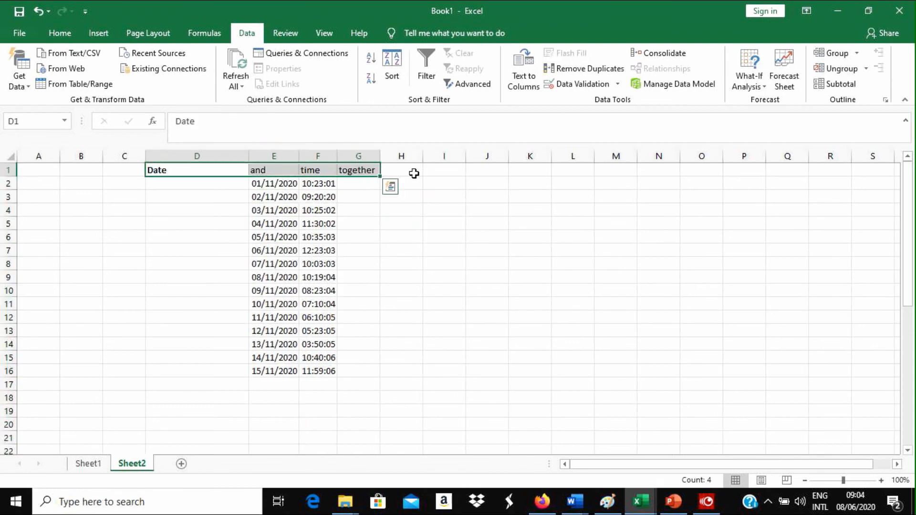
{"action": "key", "text": "Delete"}
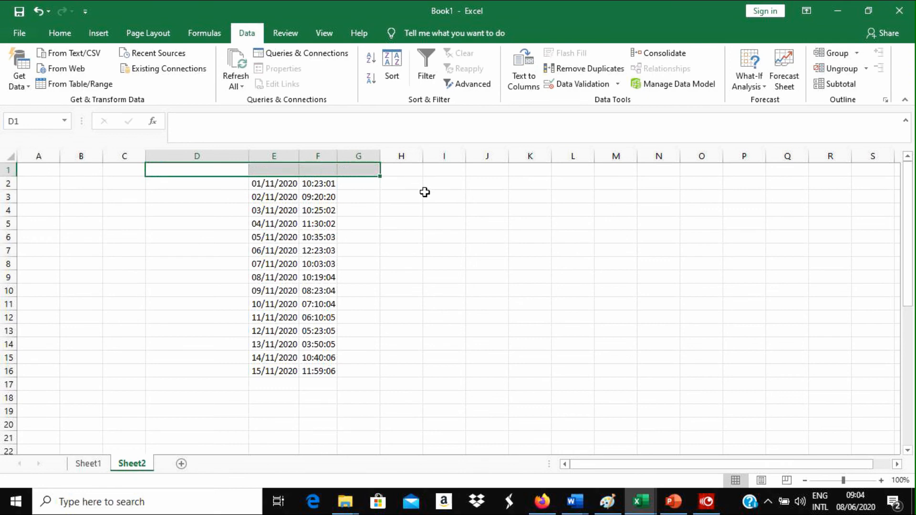
Step: Enter the headings Date in cell E1 and Time in cell F1
{"action": "left_click", "coordinate": [276, 169]}
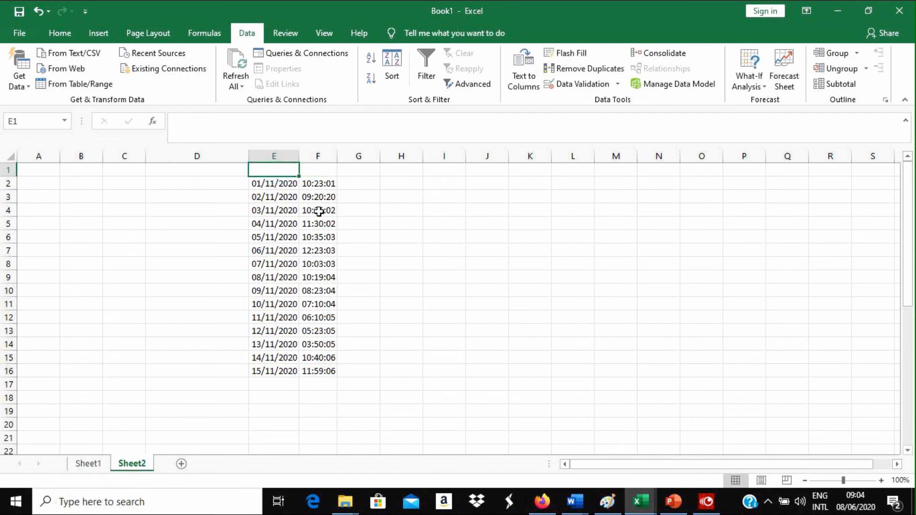
{"action": "type", "text": "Date"}
{"action": "key", "text": "Tab"}
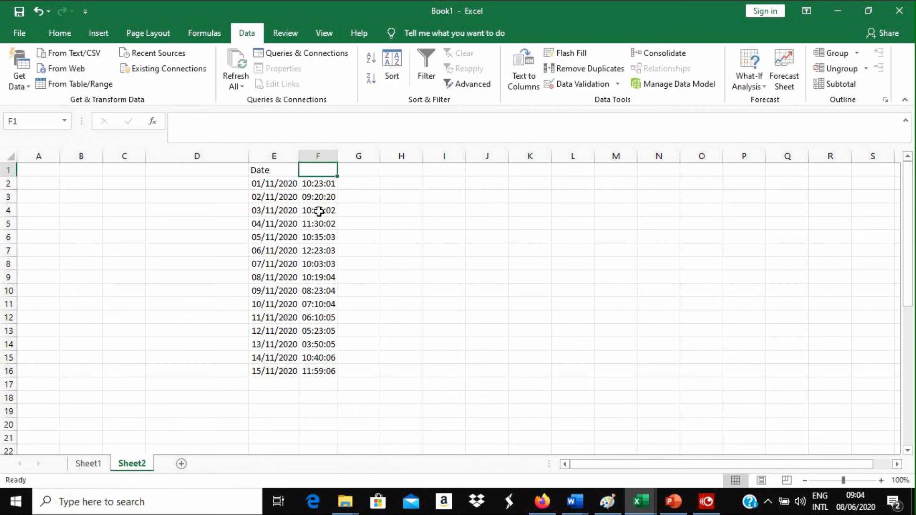
{"action": "type", "text": "Time"}
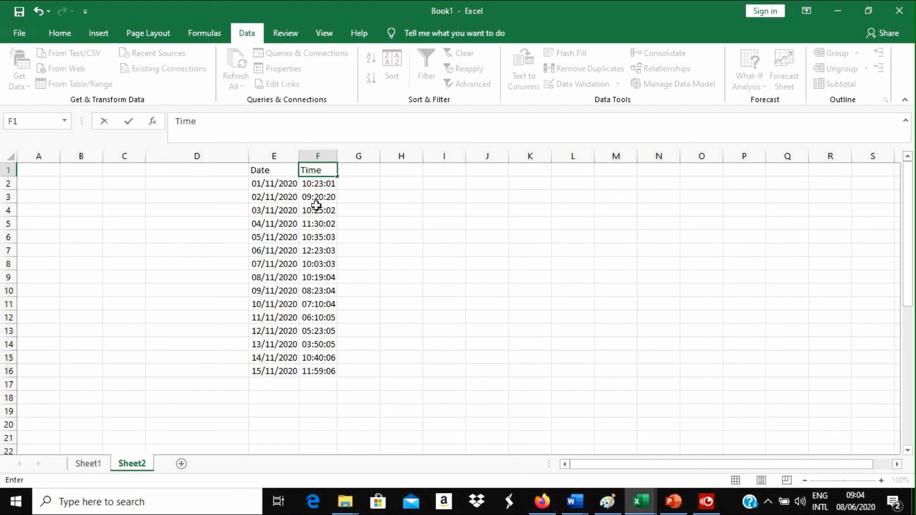
{"action": "left_click", "coordinate": [413, 235]}
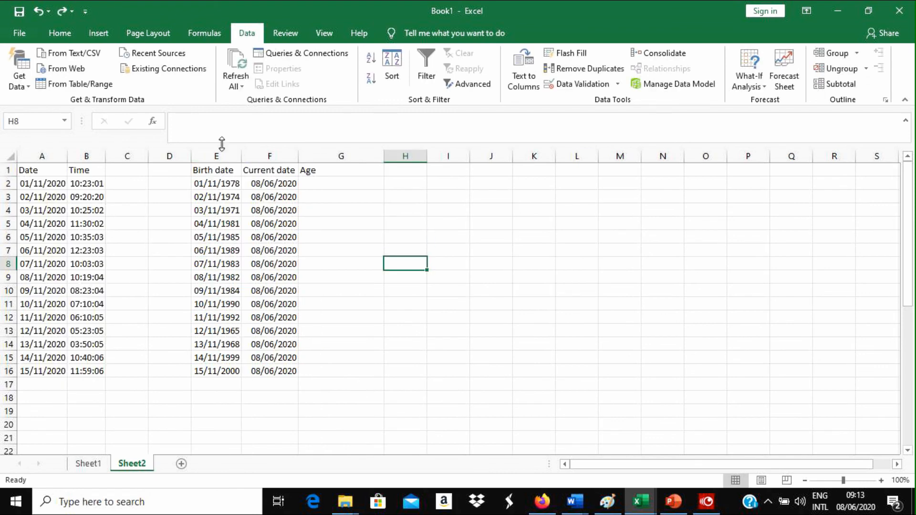
Step: Examine the Birth date and Current date columns that the age calculation relies on
{"action": "left_click", "coordinate": [223, 146]}
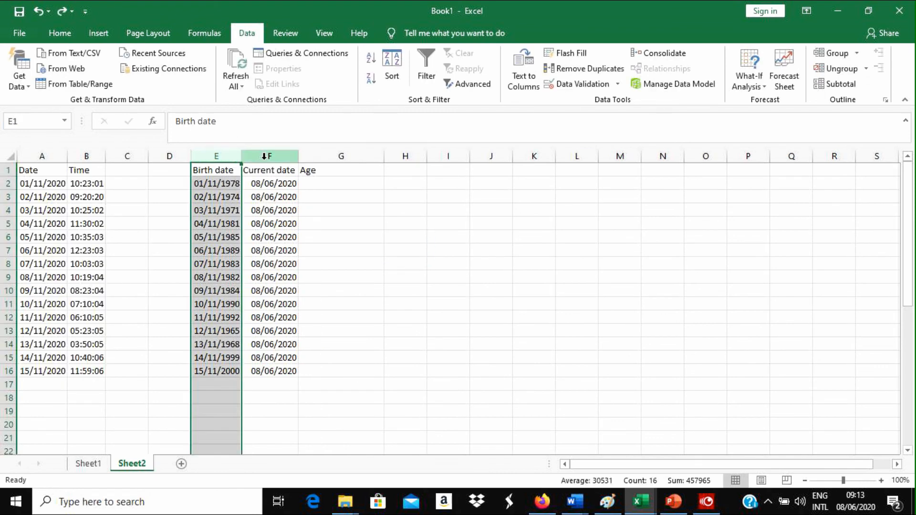
{"action": "left_click", "coordinate": [263, 153]}
{"action": "left_click", "coordinate": [221, 170]}
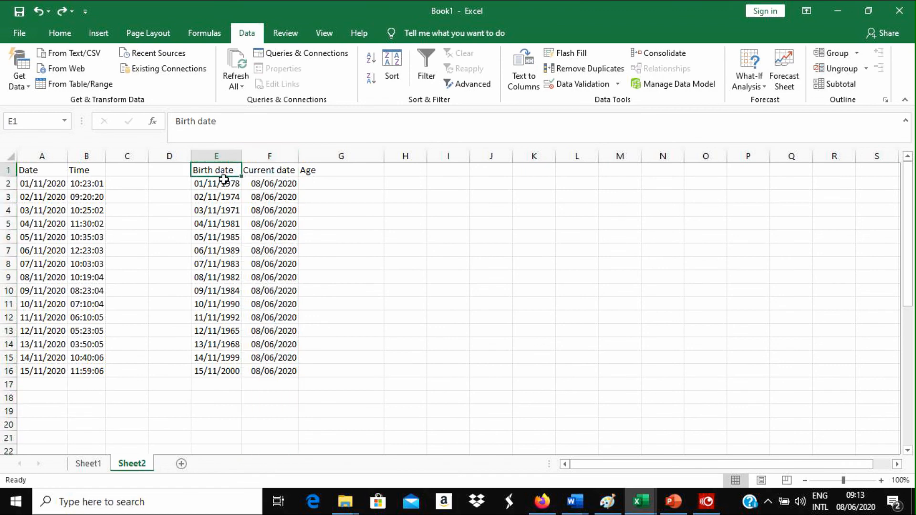
{"action": "left_click", "coordinate": [405, 263]}
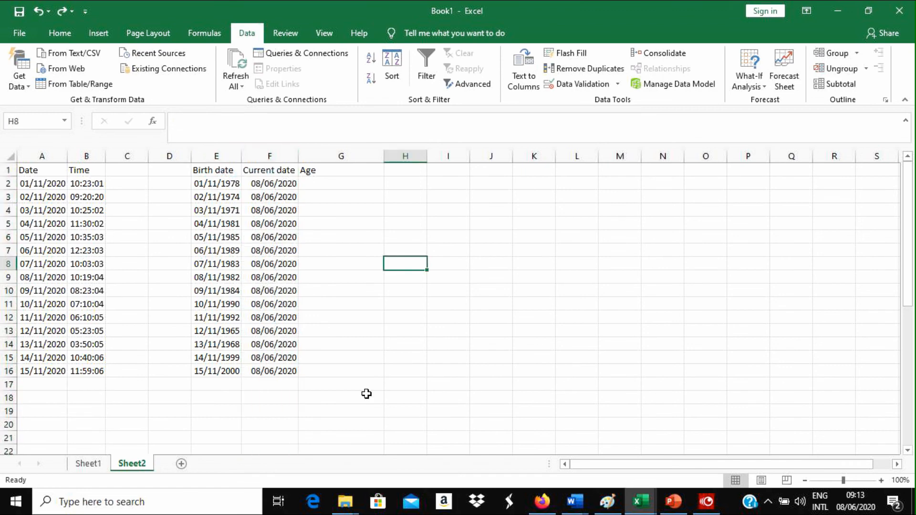
{"action": "left_click", "coordinate": [223, 147]}
{"action": "left_click", "coordinate": [261, 154]}
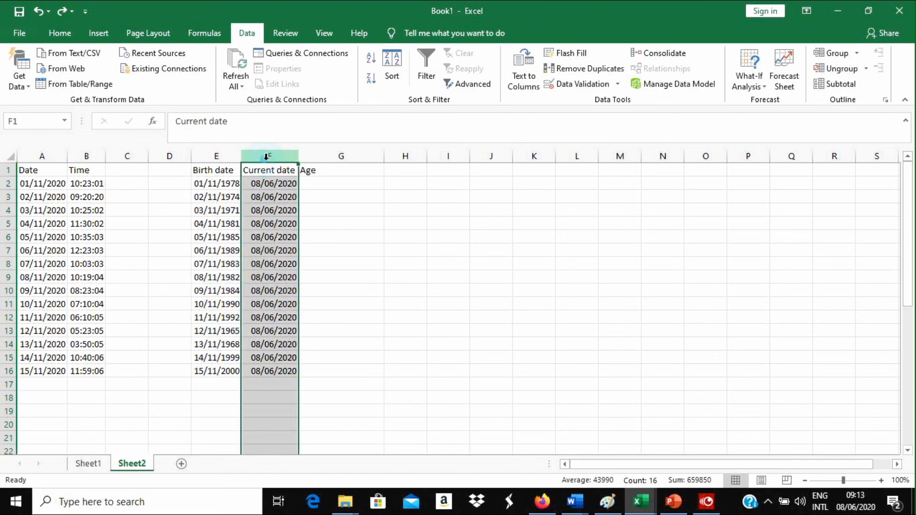
{"action": "left_click", "coordinate": [220, 171]}
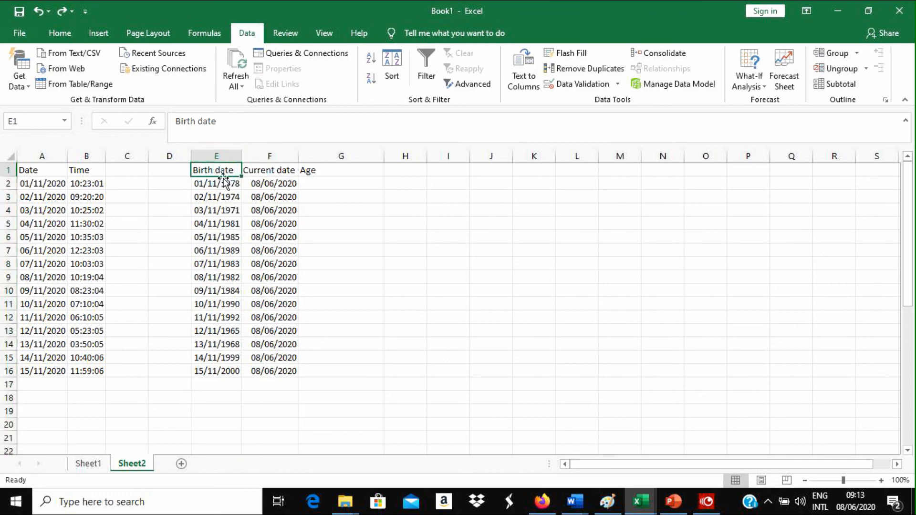
{"action": "left_click", "coordinate": [261, 171]}
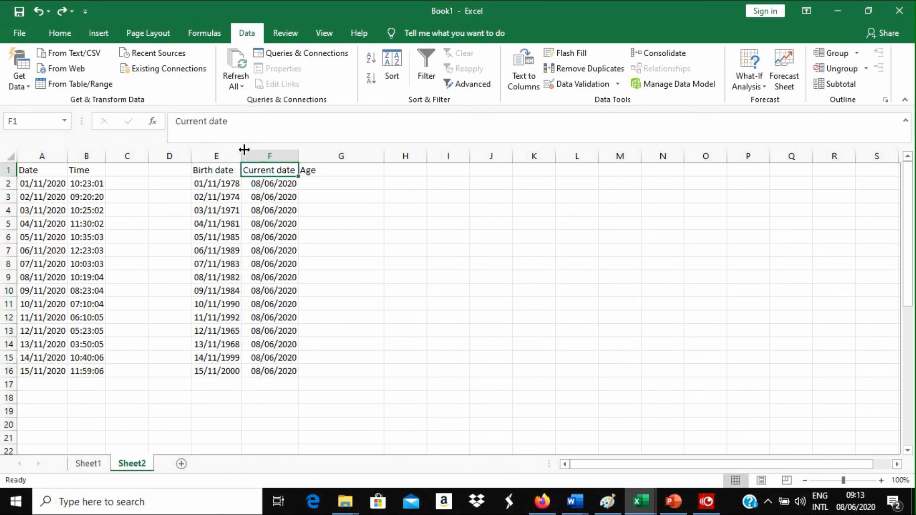
Step: Centre the Age heading in cell G1 horizontally
{"action": "left_click", "coordinate": [318, 172]}
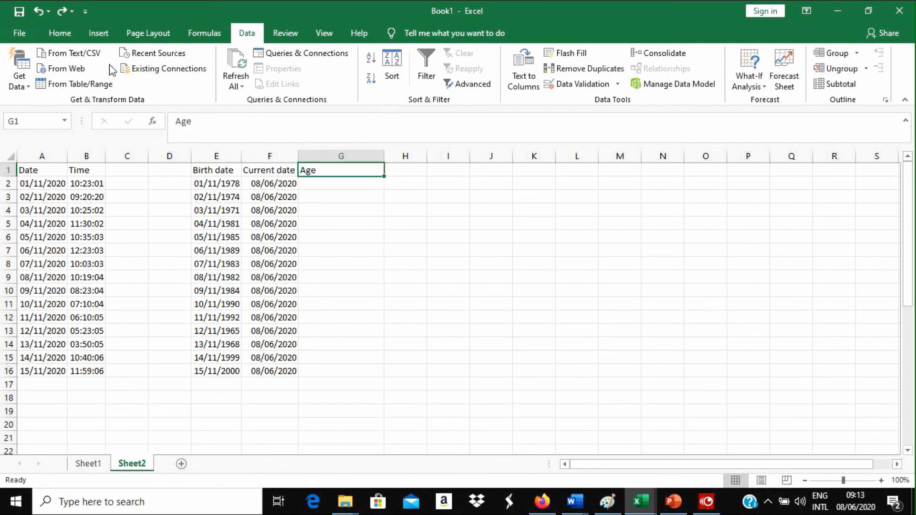
{"action": "left_click", "coordinate": [60, 33]}
{"action": "left_click", "coordinate": [286, 84]}
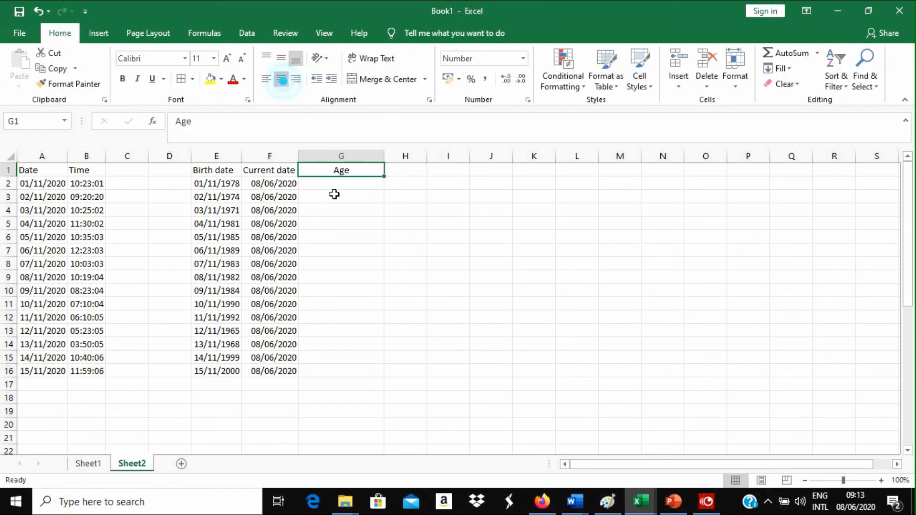
Step: Enter the formula =Datedif(E2,F2,"Y") in cell G2 to calculate the age in years
{"action": "left_click", "coordinate": [339, 187]}
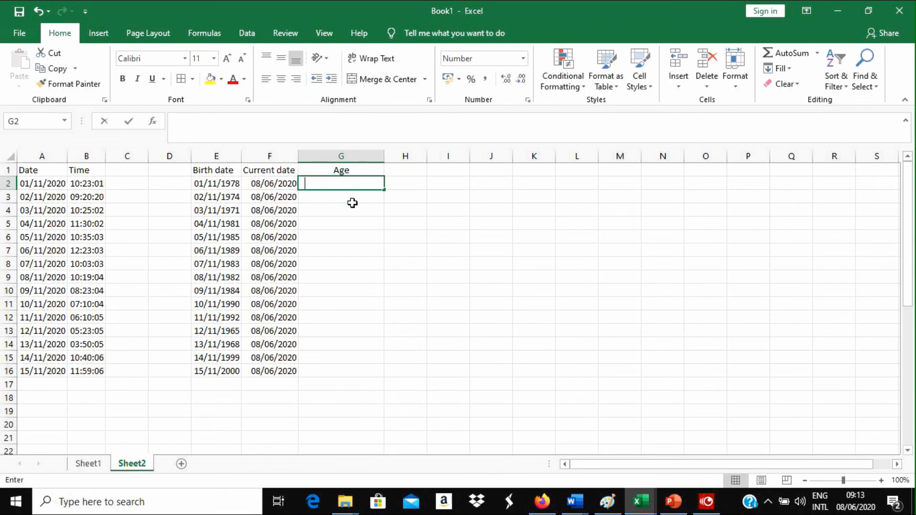
{"action": "type", "text": "=Datedif"}
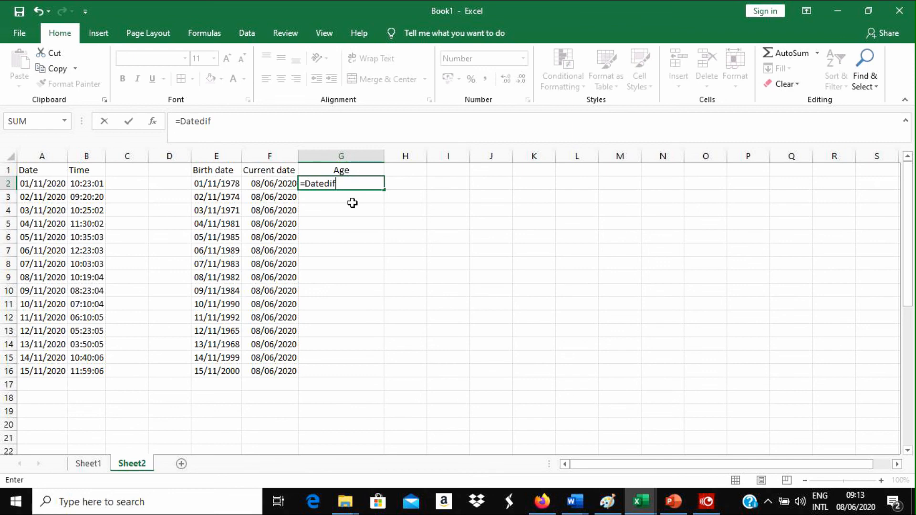
{"action": "type", "text": "("}
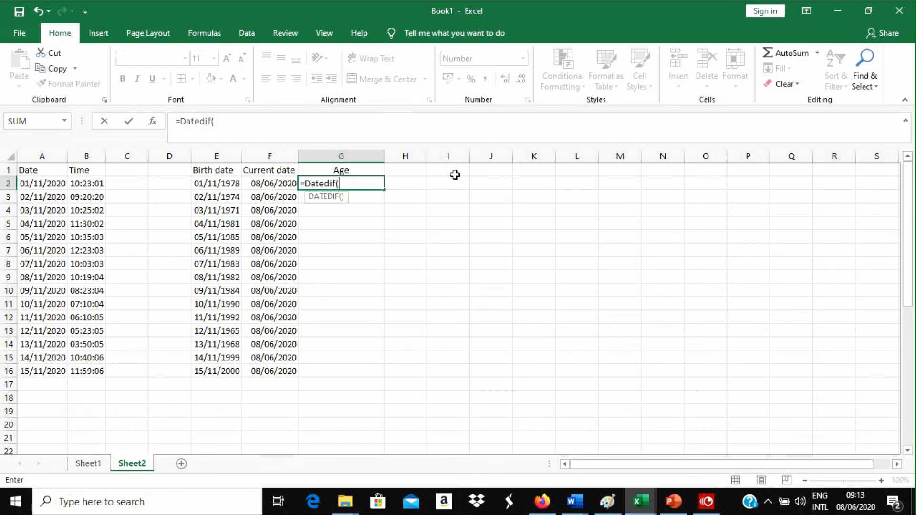
{"action": "left_click", "coordinate": [222, 184]}
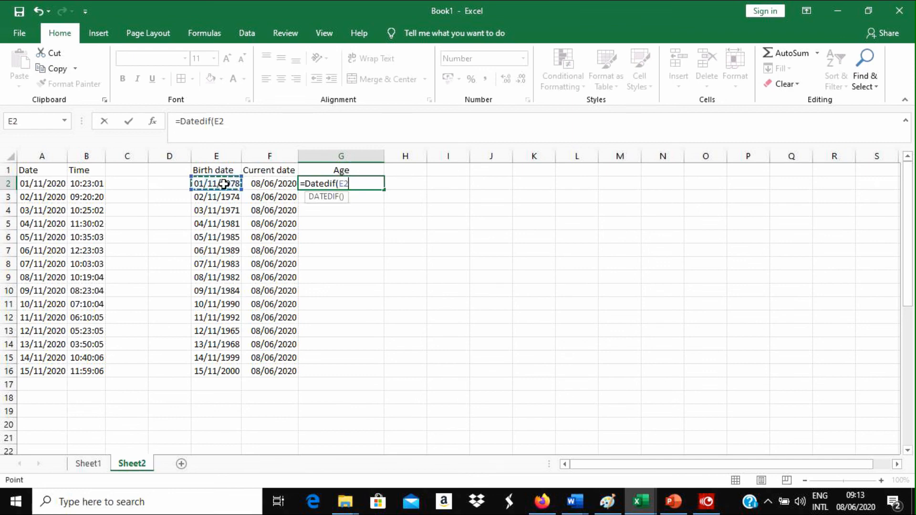
{"action": "type", "text": ","}
{"action": "left_click", "coordinate": [268, 185]}
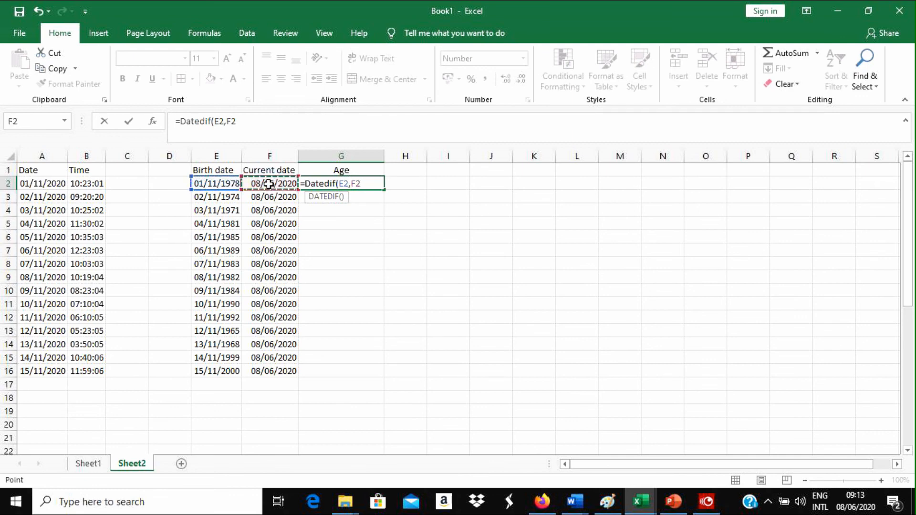
{"action": "type", "text": ",\"Y"}
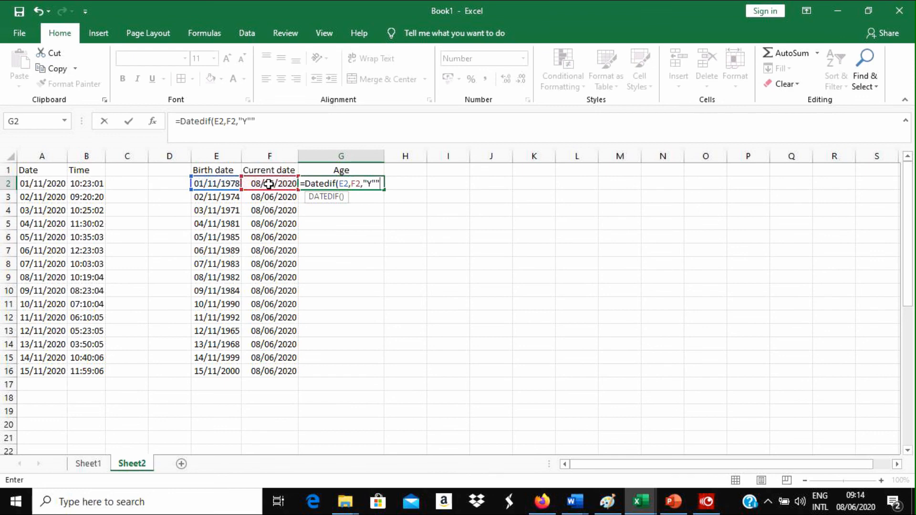
{"action": "type", "text": ")"}
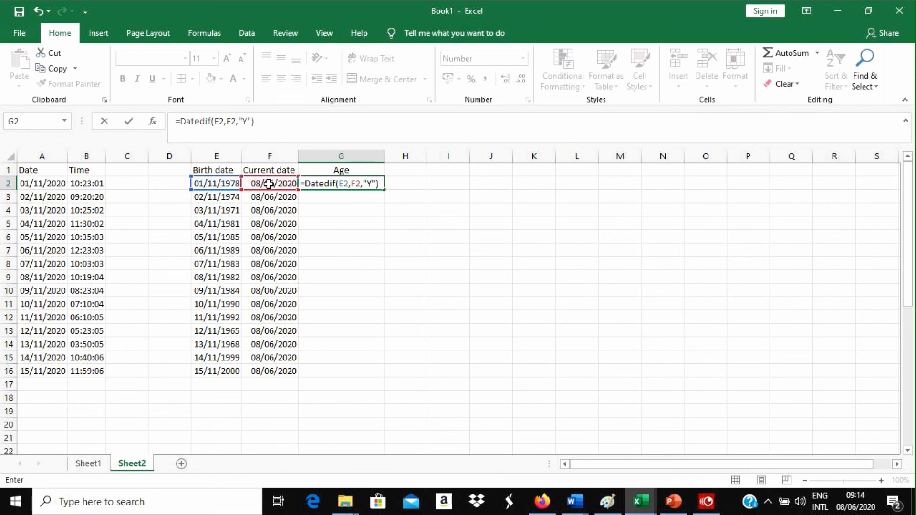
{"action": "key", "text": "Return"}
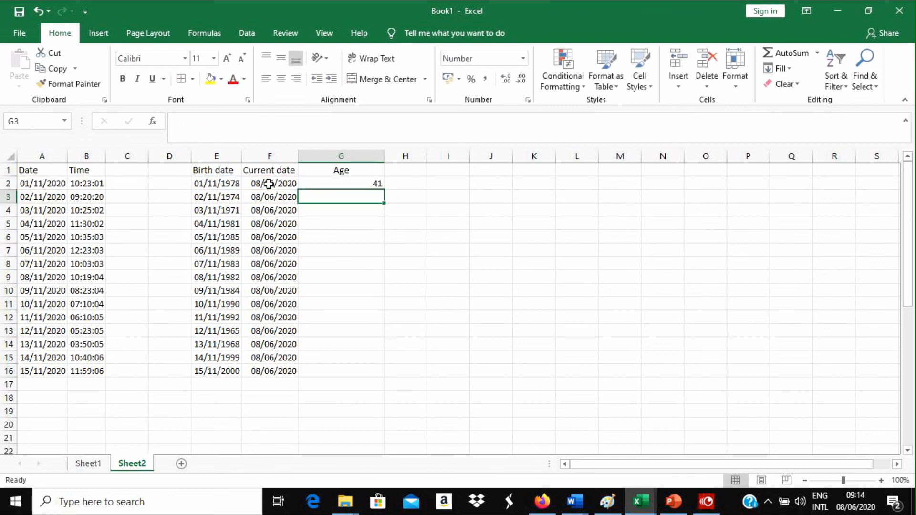
Step: Change the unit argument of the DATEDIF formula in cell G2 to "M" to calculate the age in months
{"action": "left_click", "coordinate": [352, 181]}
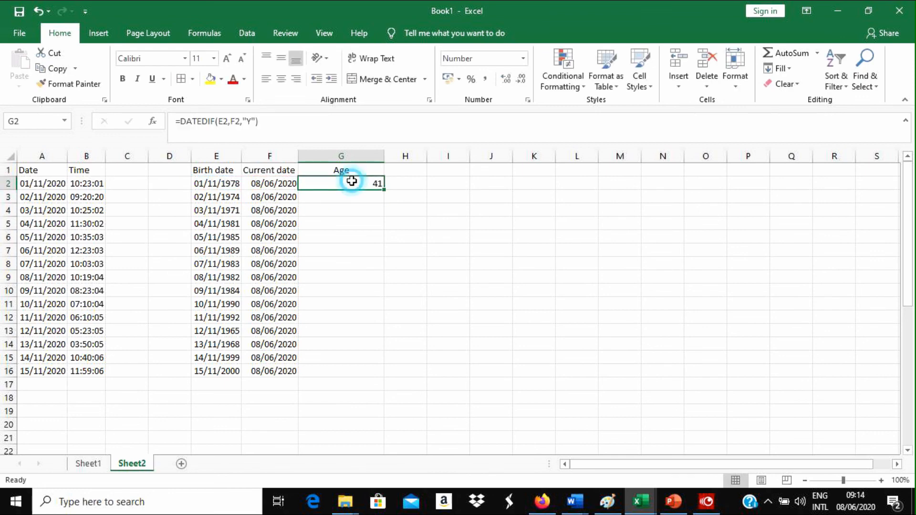
{"action": "left_click", "coordinate": [251, 123]}
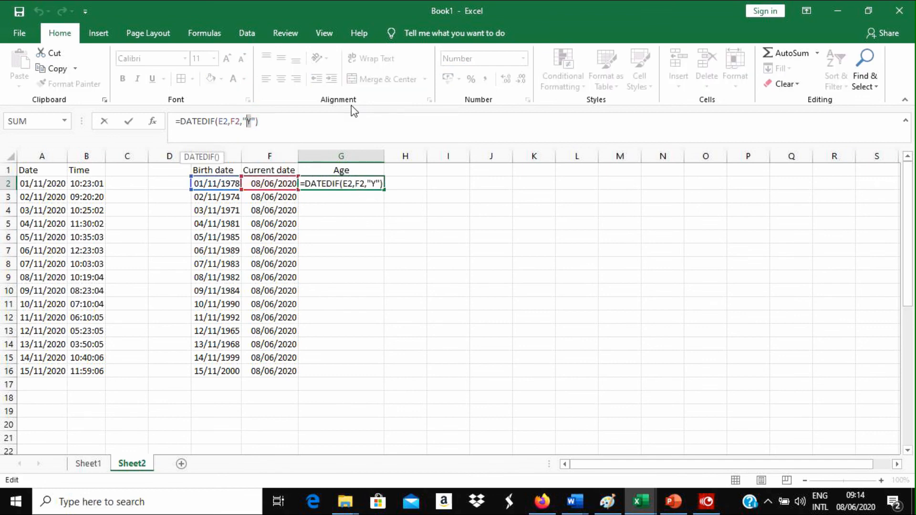
{"action": "type", "text": "M"}
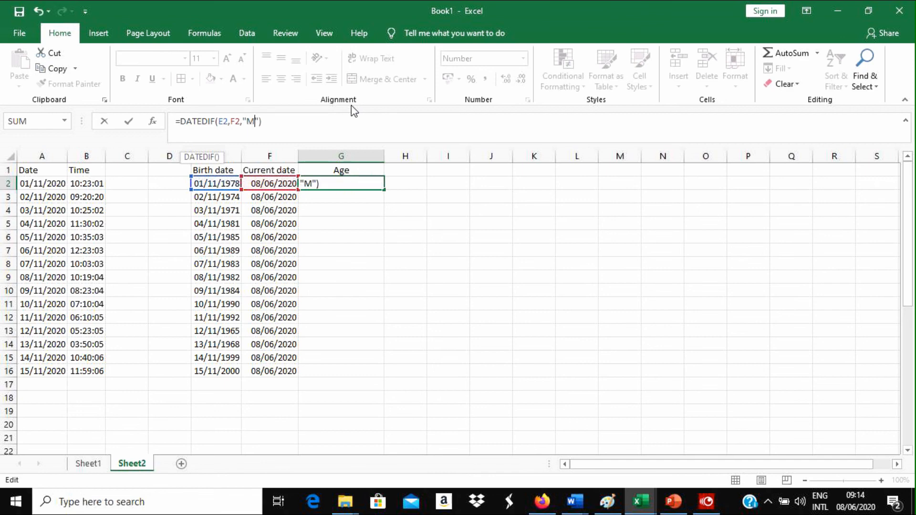
{"action": "left_click", "coordinate": [291, 123]}
{"action": "key", "text": "Return"}
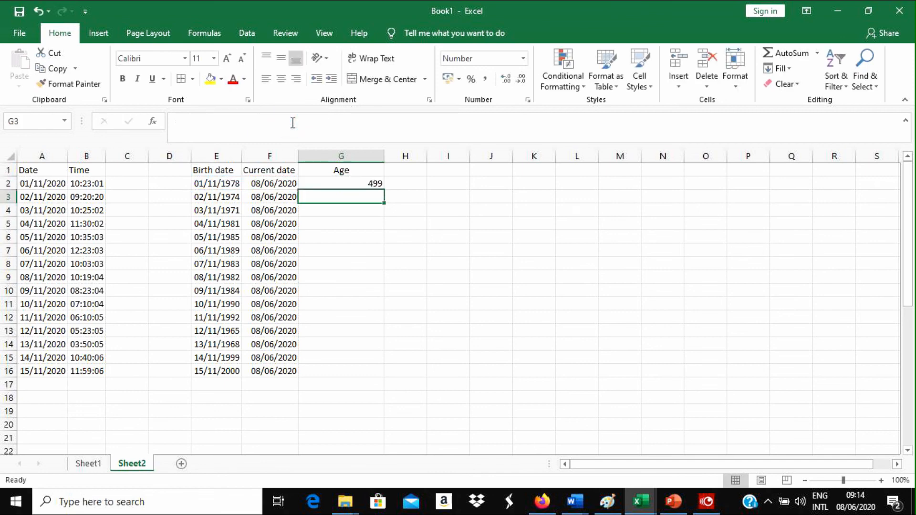
Step: Change the unit argument of the DATEDIF formula in cell G2 to "D" to calculate the age in days
{"action": "left_click", "coordinate": [372, 183]}
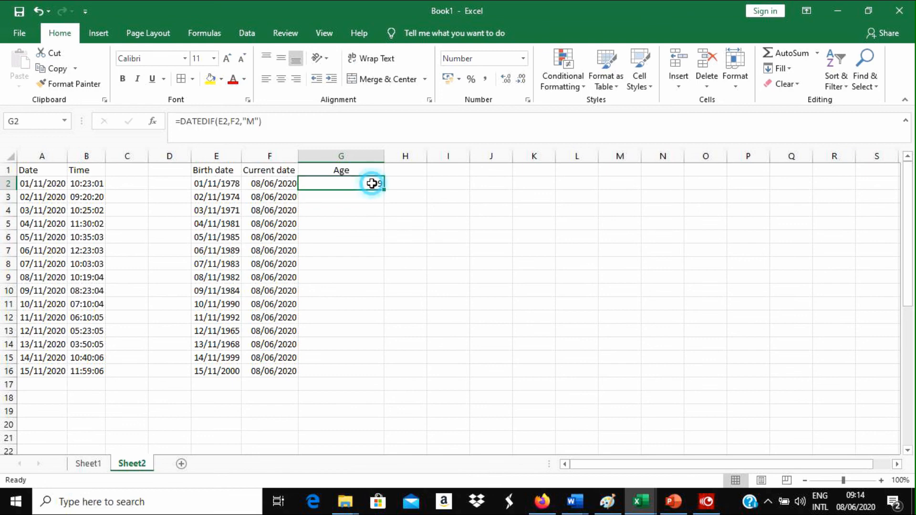
{"action": "left_click", "coordinate": [258, 123]}
{"action": "key", "text": "BackSpace"}
{"action": "type", "text": "D"}
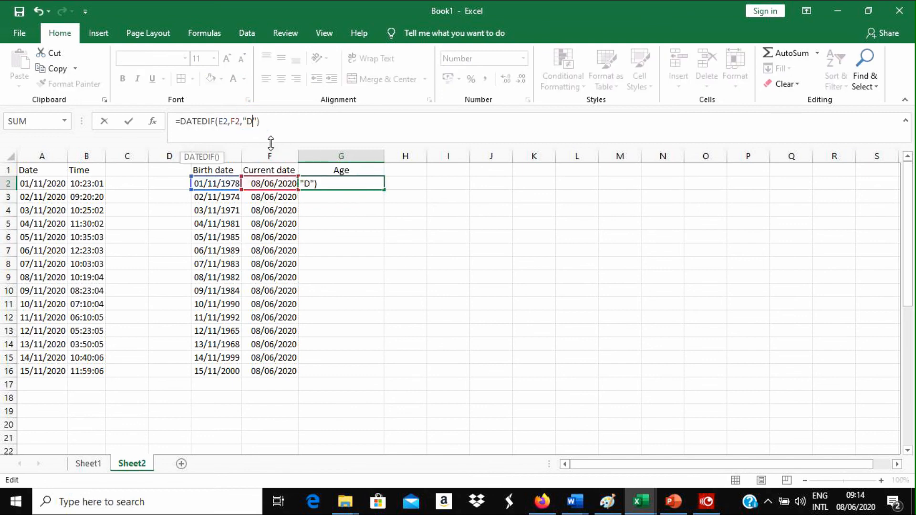
{"action": "left_click", "coordinate": [277, 120]}
{"action": "key", "text": "Return"}
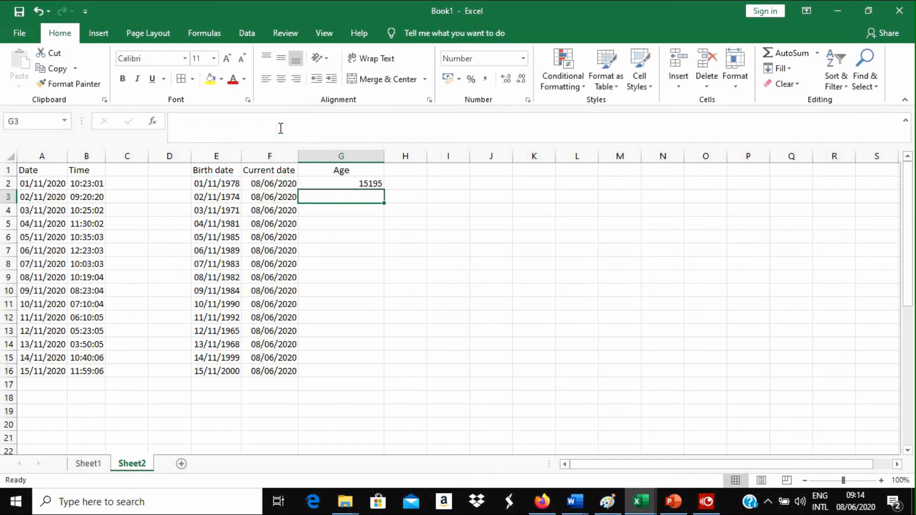
Step: Set the unit argument of the DATEDIF formula in cell G2 back to "Y" for the age in years
{"action": "left_click", "coordinate": [371, 185]}
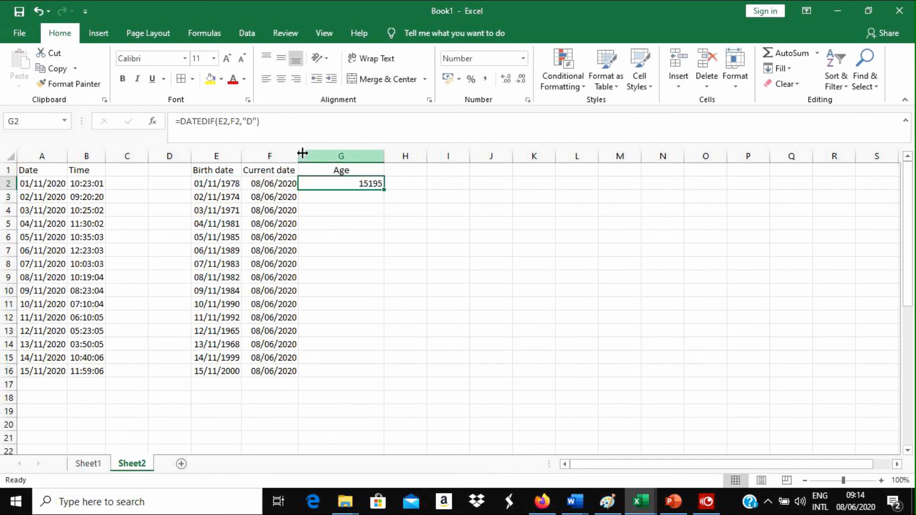
{"action": "left_click", "coordinate": [254, 119]}
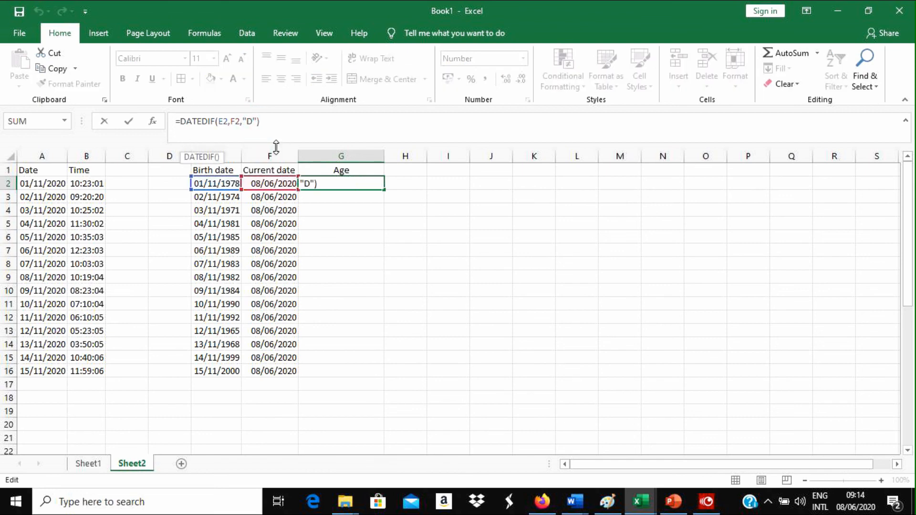
{"action": "key", "text": "BackSpace"}
{"action": "type", "text": "Y"}
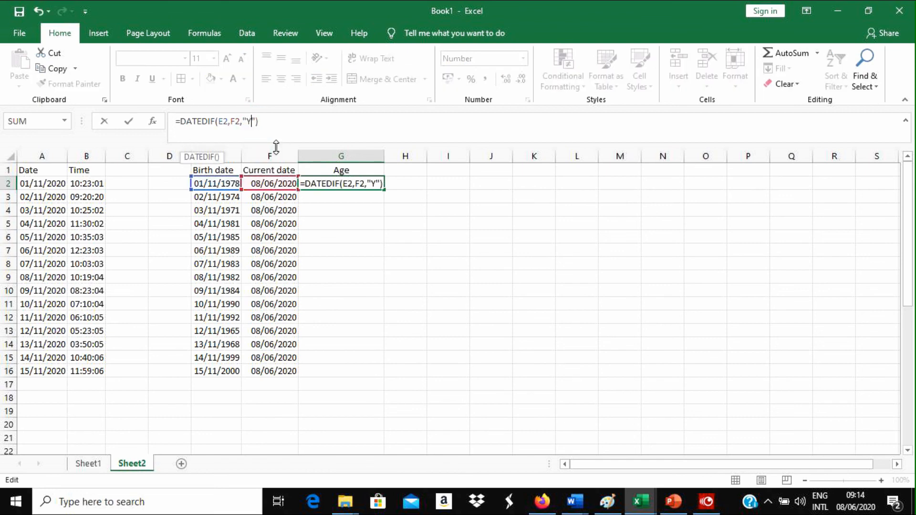
{"action": "left_click", "coordinate": [266, 123]}
{"action": "key", "text": "Return"}
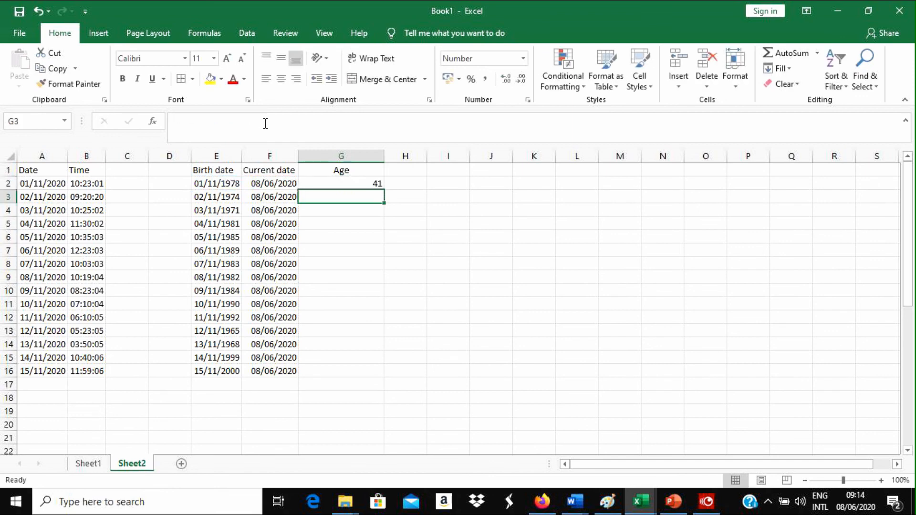
Step: Fill the age formula from cell G2 down to G16
{"action": "left_click", "coordinate": [368, 185]}
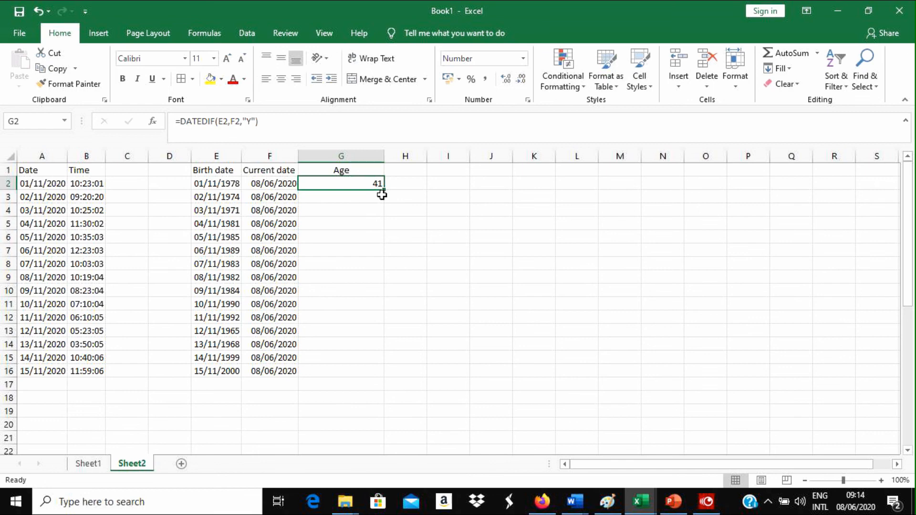
{"action": "left_click_drag", "start_coordinate": [383, 189], "coordinate": [371, 374]}
{"action": "left_click", "coordinate": [448, 289]}
Step: Centre the contents of the whole Age column G horizontally
{"action": "left_click", "coordinate": [367, 155]}
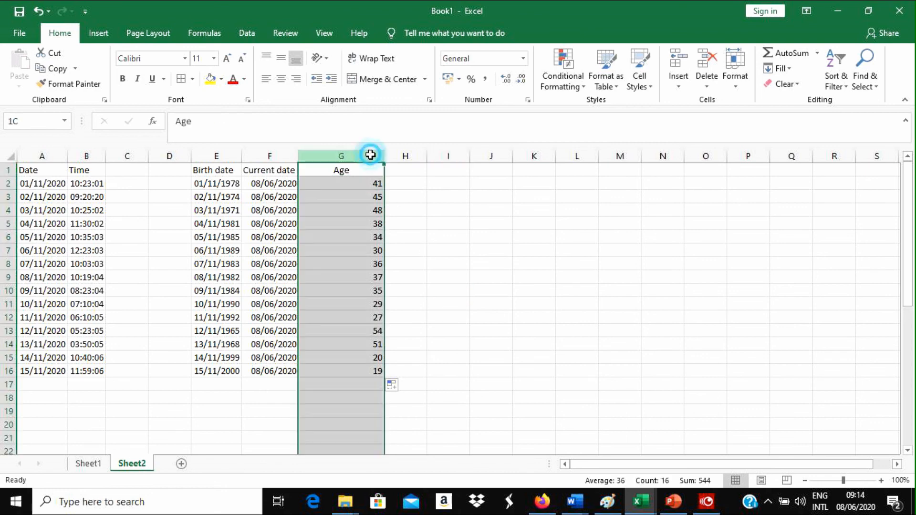
{"action": "left_click", "coordinate": [280, 80]}
{"action": "left_click", "coordinate": [280, 80]}
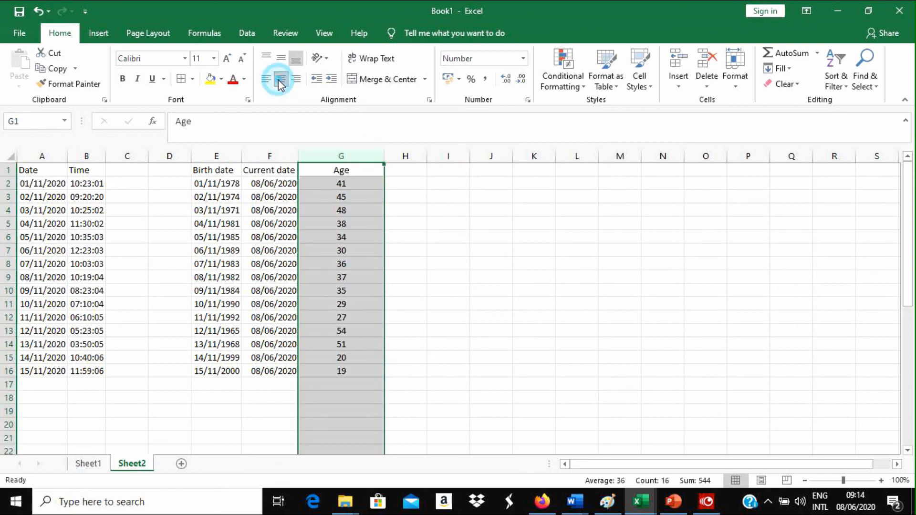
{"action": "left_click", "coordinate": [448, 250]}
Step: Apply borders to all cells of the Birth date, Current date and Age table in E1:G16
{"action": "left_click_drag", "start_coordinate": [226, 166], "coordinate": [348, 368]}
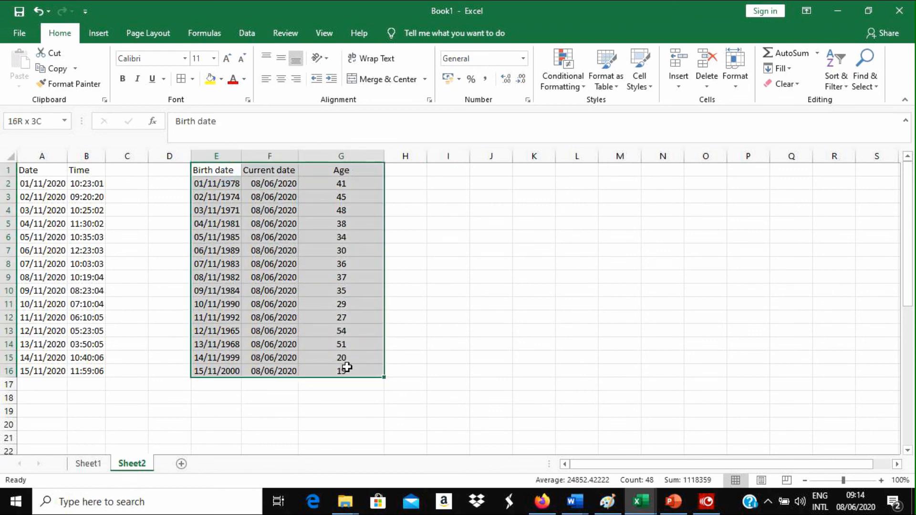
{"action": "left_click", "coordinate": [192, 79]}
{"action": "left_click", "coordinate": [183, 81]}
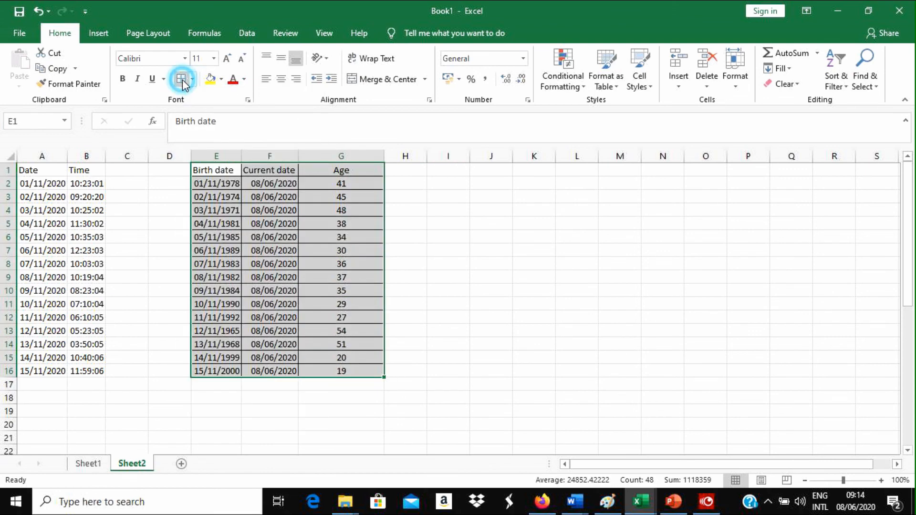
{"action": "left_click", "coordinate": [408, 246]}
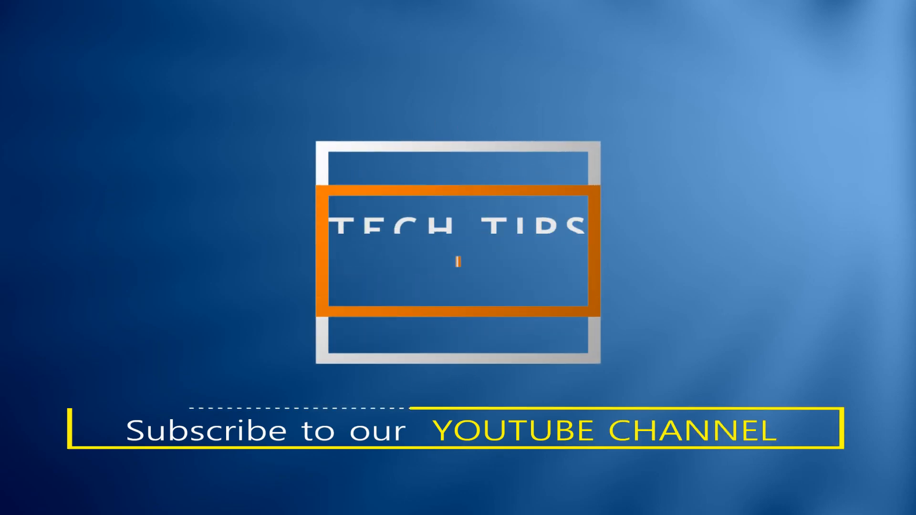